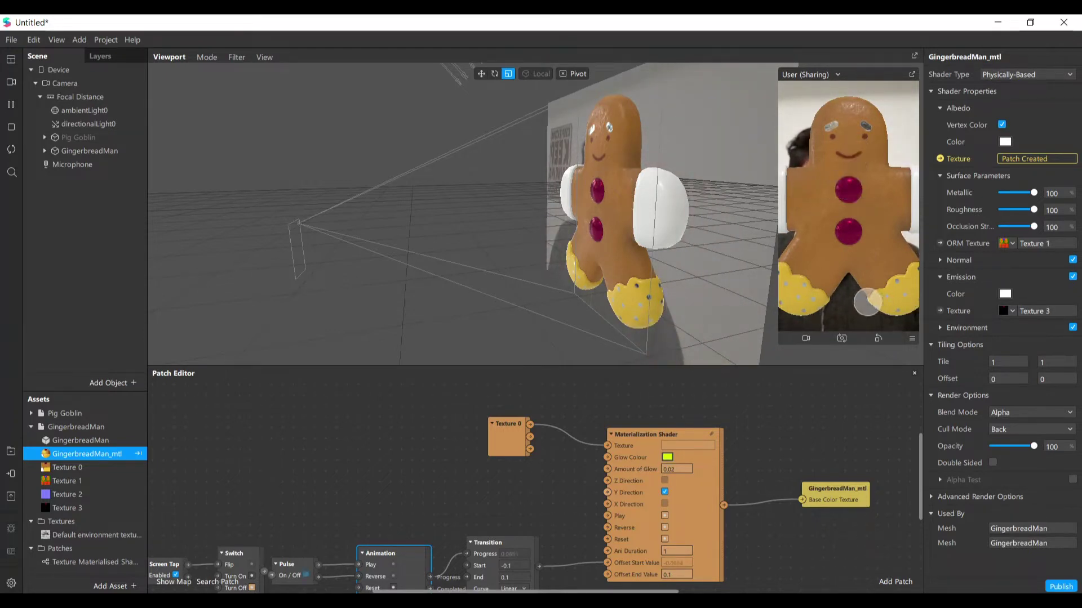
Step: Test the gingerbread man's materialize and dematerialize effect in the simulator and inspect its Materialization Shader patch graph
{"action": "left_click", "coordinate": [852, 144]}
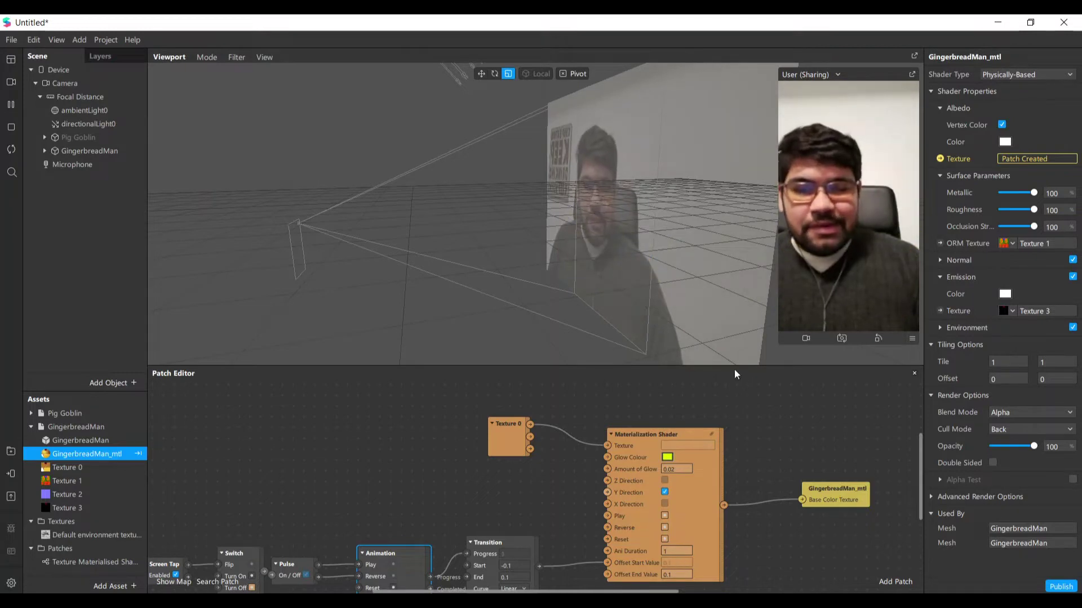
{"action": "left_click_drag", "start_coordinate": [735, 367], "coordinate": [754, 247]}
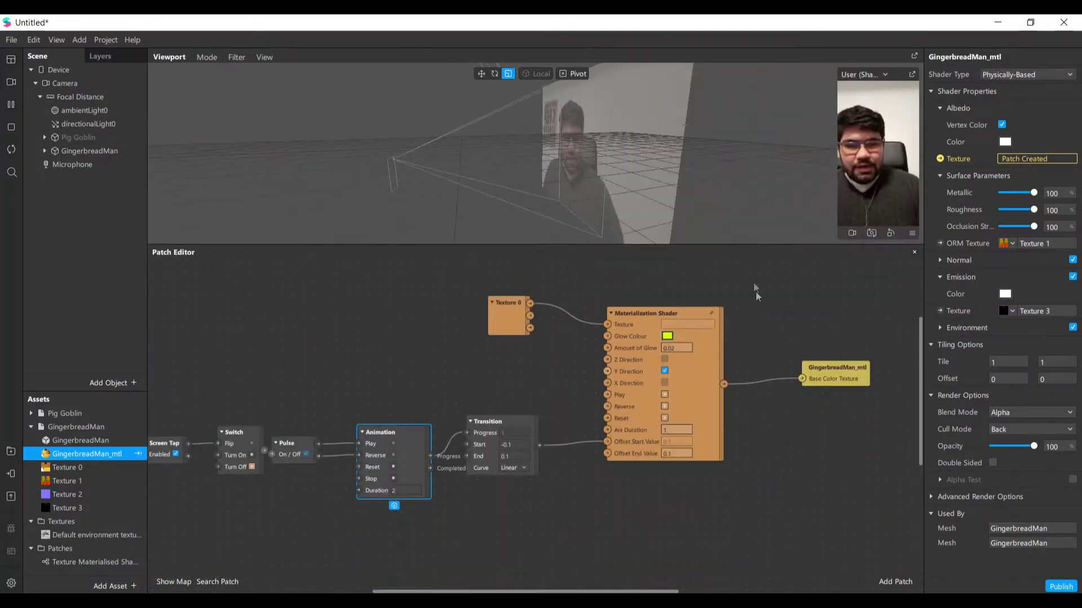
{"action": "left_click", "coordinate": [849, 178]}
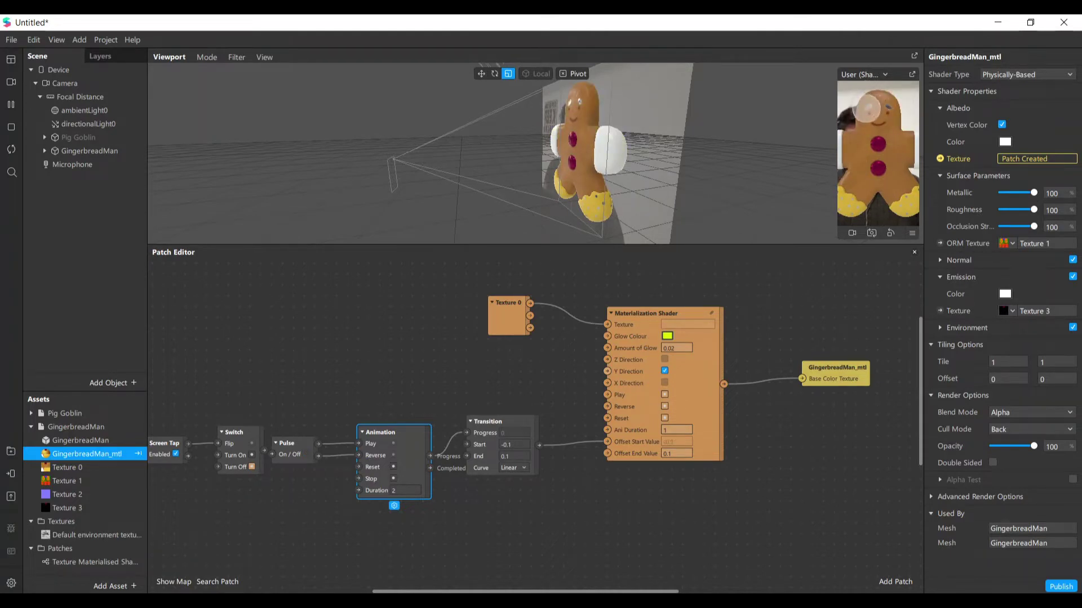
{"action": "left_click", "coordinate": [868, 166]}
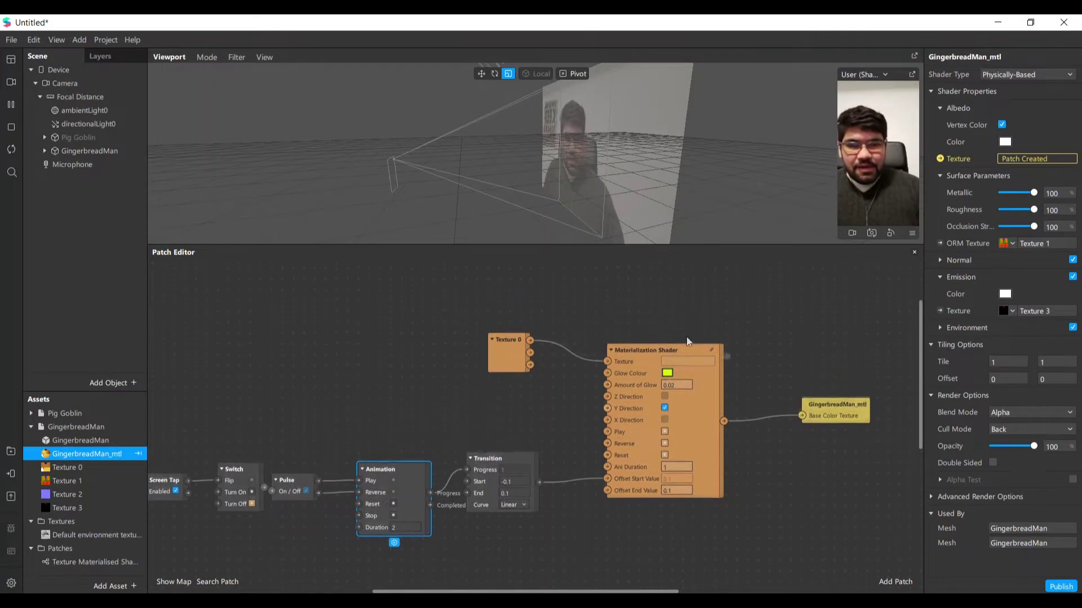
{"action": "scroll", "coordinate": [755, 347], "scroll_direction": "up", "scroll_amount": 1}
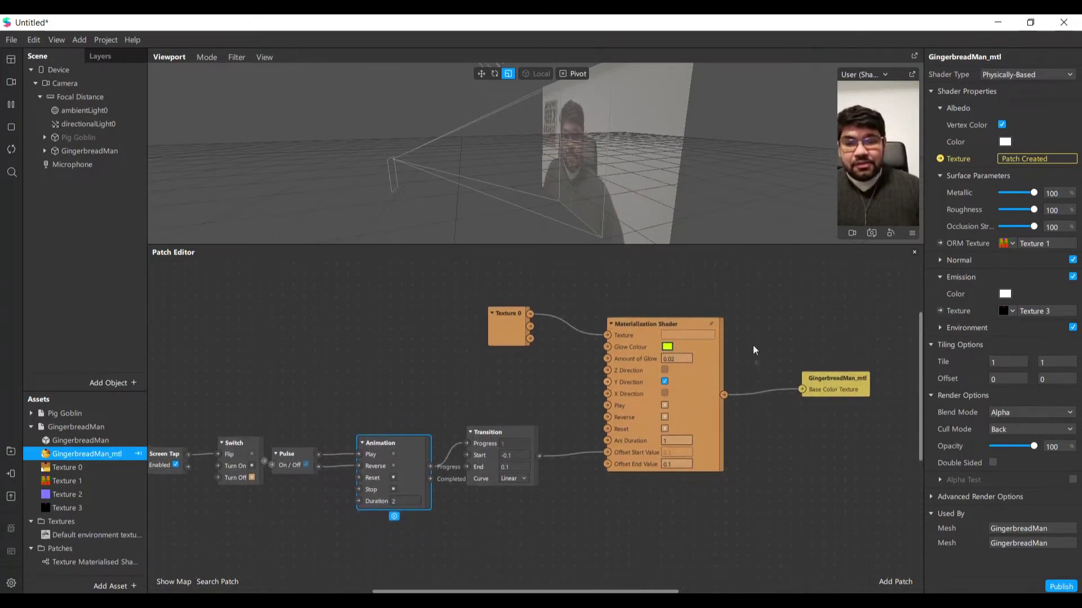
{"action": "left_click_drag", "start_coordinate": [647, 340], "coordinate": [657, 362]}
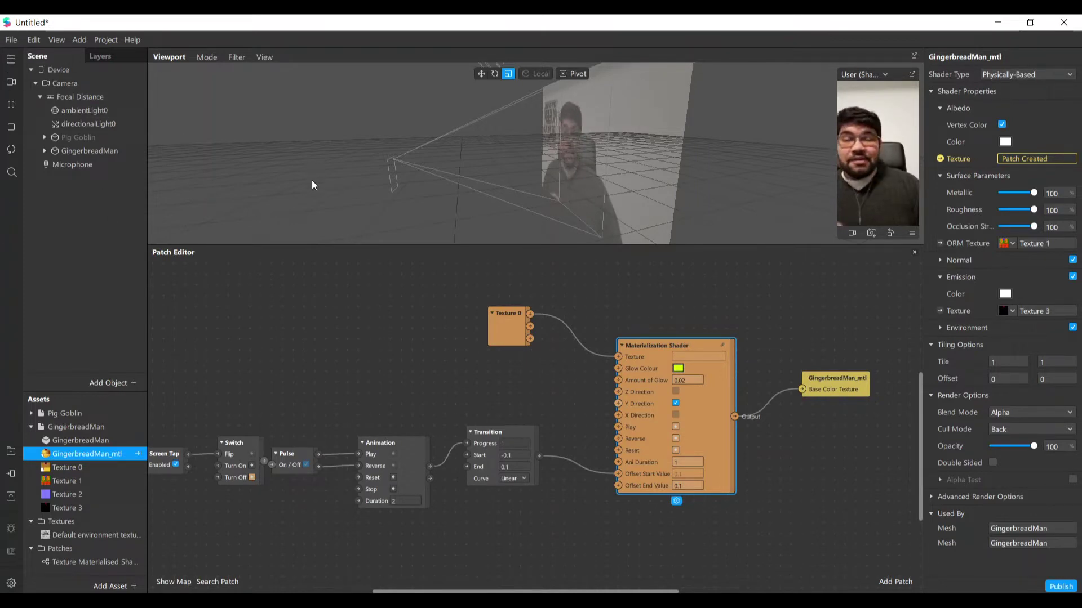
Step: Create a new blank project
{"action": "left_click", "coordinate": [12, 41]}
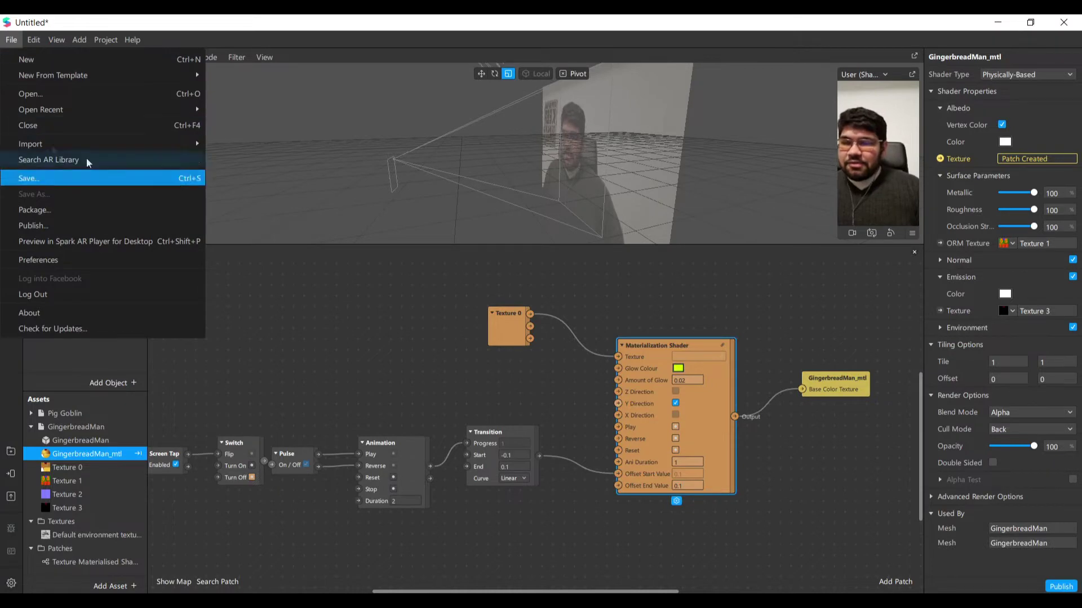
{"action": "left_click", "coordinate": [128, 59]}
{"action": "left_click", "coordinate": [851, 79]}
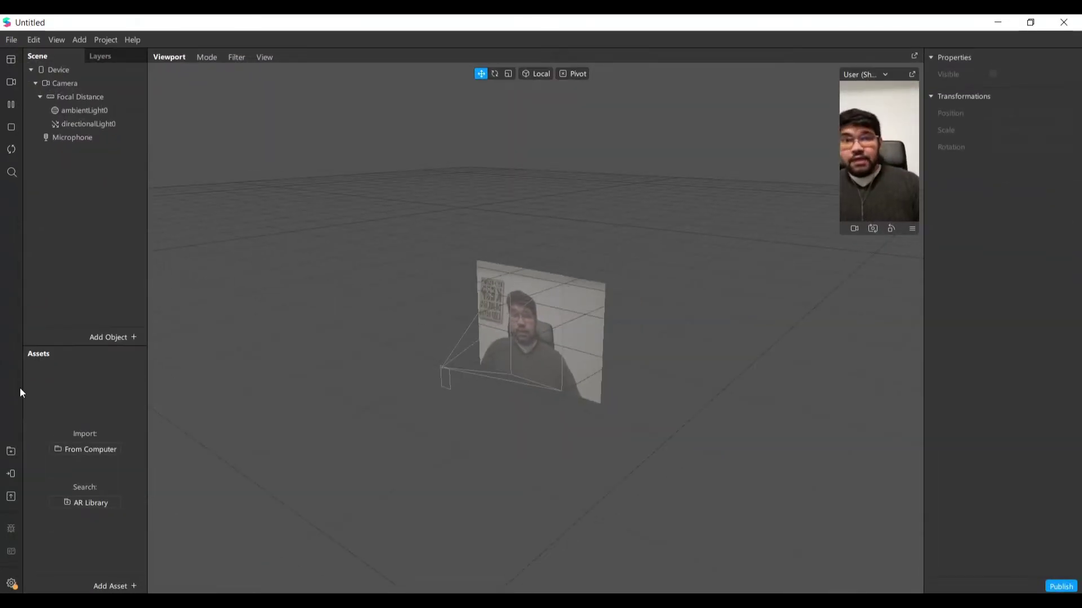
Step: Open the Materialization Shader asset from the patch assets in the AR Library
{"action": "mouse_move", "coordinate": [13, 585]}
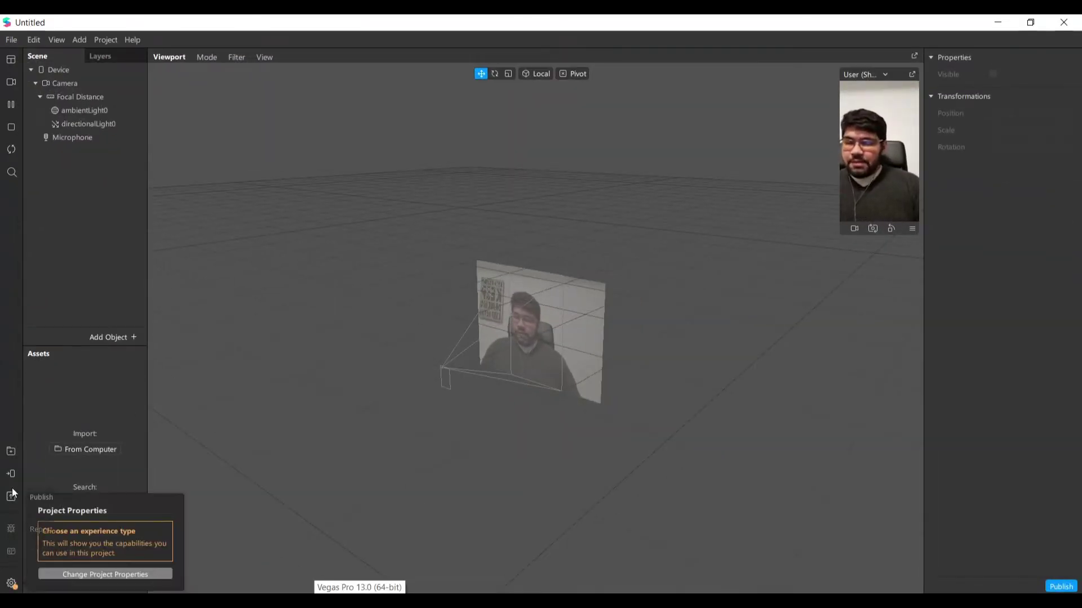
{"action": "left_click", "coordinate": [6, 454]}
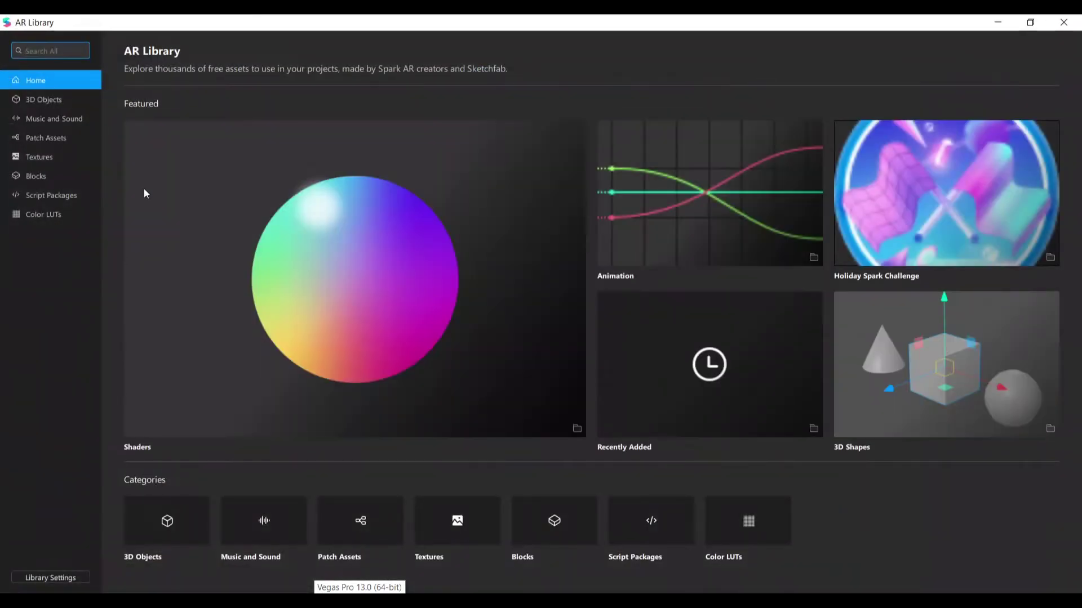
{"action": "left_click", "coordinate": [67, 137]}
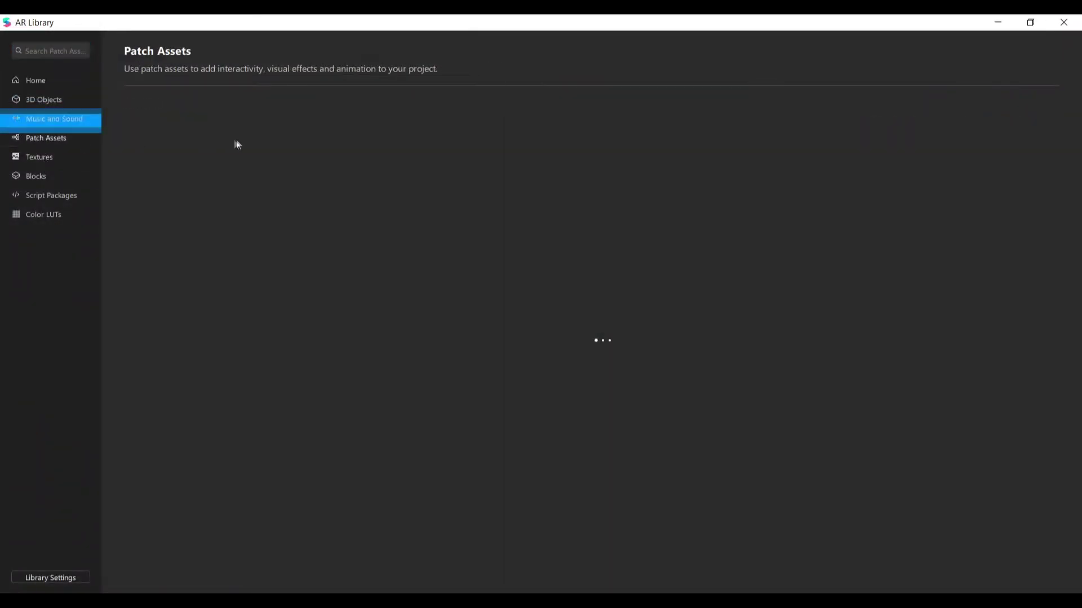
{"action": "scroll", "coordinate": [413, 366], "scroll_direction": "down", "scroll_amount": 3}
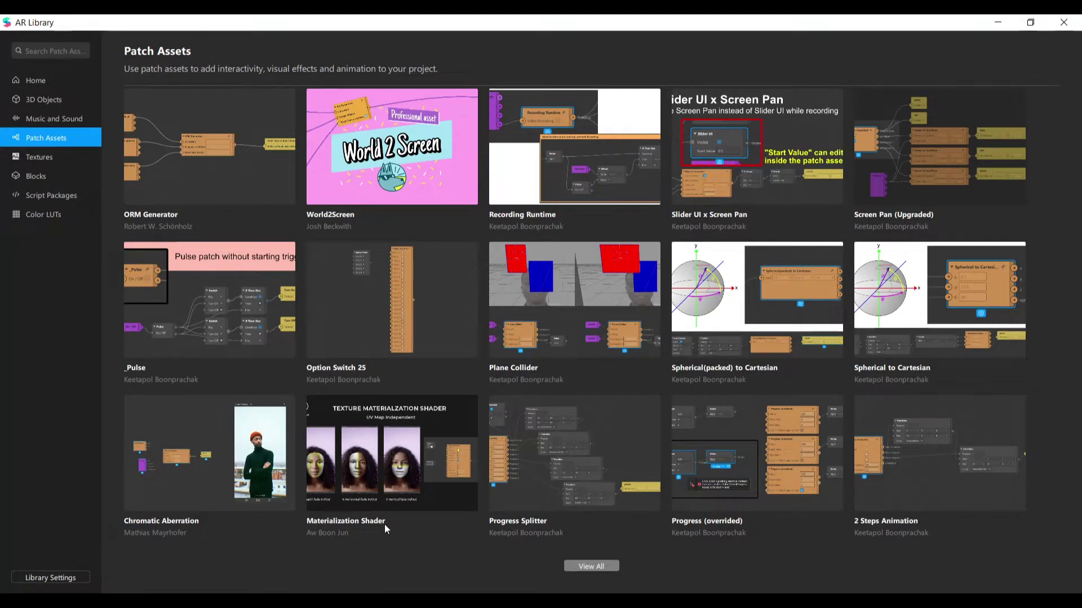
{"action": "left_click", "coordinate": [54, 52]}
{"action": "left_click", "coordinate": [377, 449]}
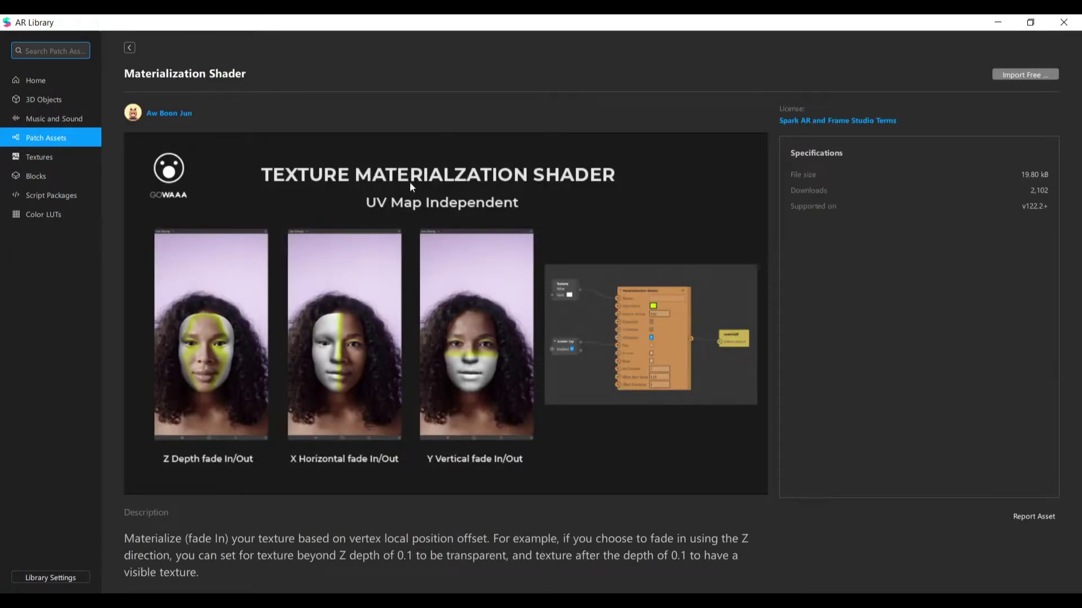
Step: Read through the Materialization Shader's description and inputs, and import the free patch asset into the project
{"action": "scroll", "coordinate": [646, 205], "scroll_direction": "down", "scroll_amount": 1}
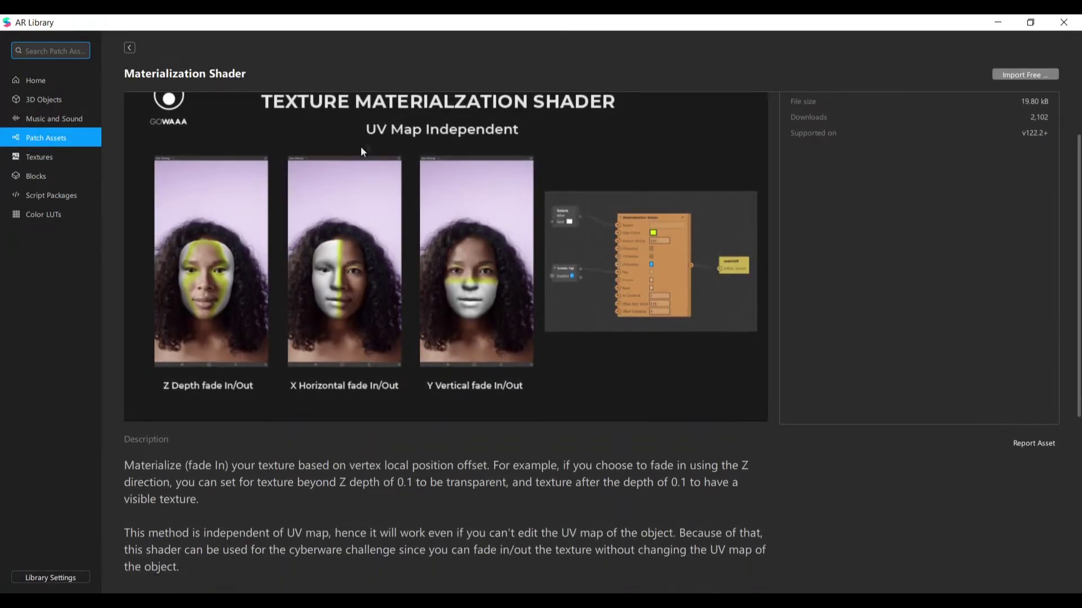
{"action": "scroll", "coordinate": [549, 337], "scroll_direction": "up", "scroll_amount": 1}
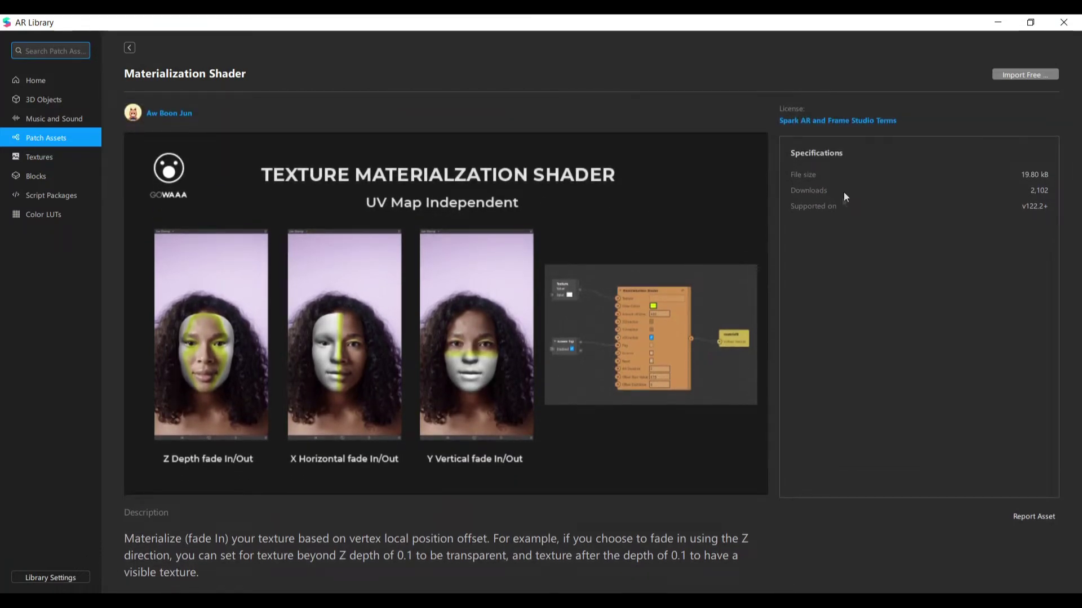
{"action": "scroll", "coordinate": [611, 468], "scroll_direction": "down", "scroll_amount": 3}
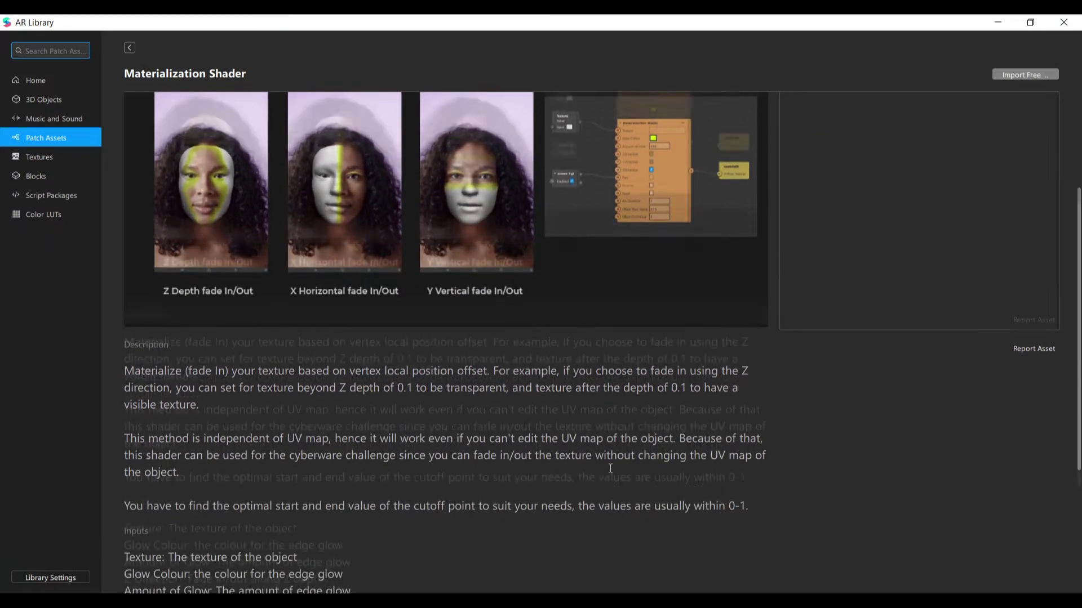
{"action": "scroll", "coordinate": [332, 483], "scroll_direction": "down", "scroll_amount": 2}
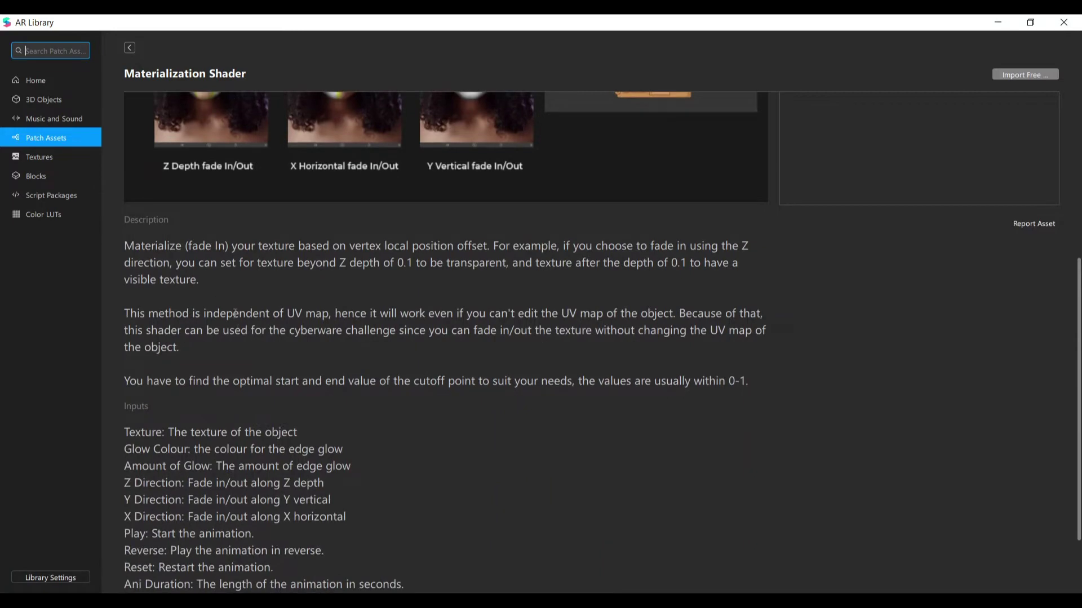
{"action": "scroll", "coordinate": [235, 313], "scroll_direction": "down", "scroll_amount": 1}
{"action": "scroll", "coordinate": [495, 444], "scroll_direction": "up", "scroll_amount": 5}
{"action": "scroll", "coordinate": [627, 312], "scroll_direction": "up", "scroll_amount": 1}
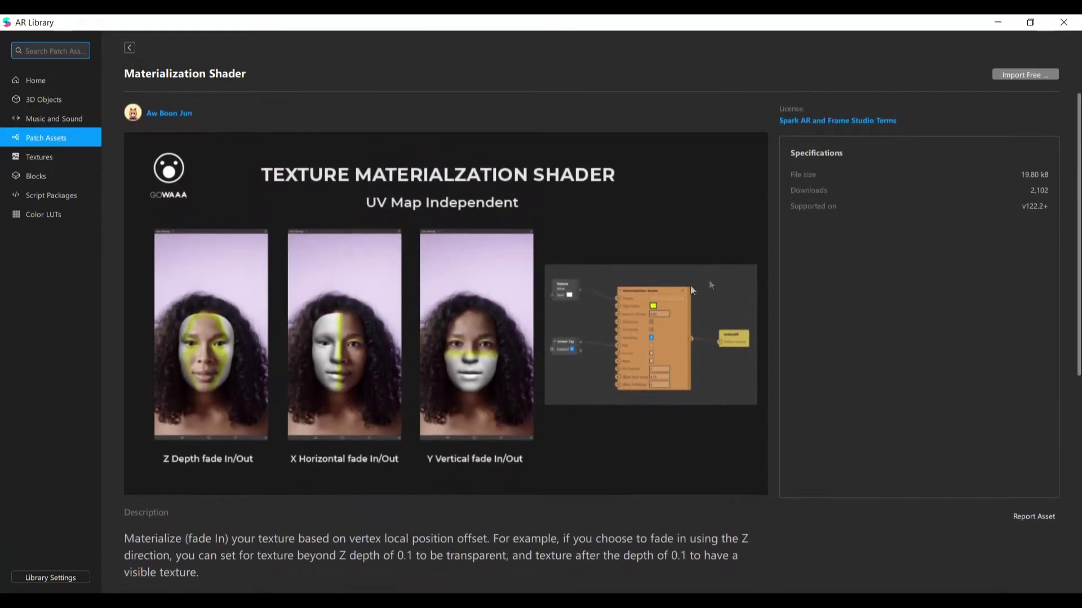
{"action": "left_click", "coordinate": [1036, 75]}
{"action": "left_click", "coordinate": [1007, 85]}
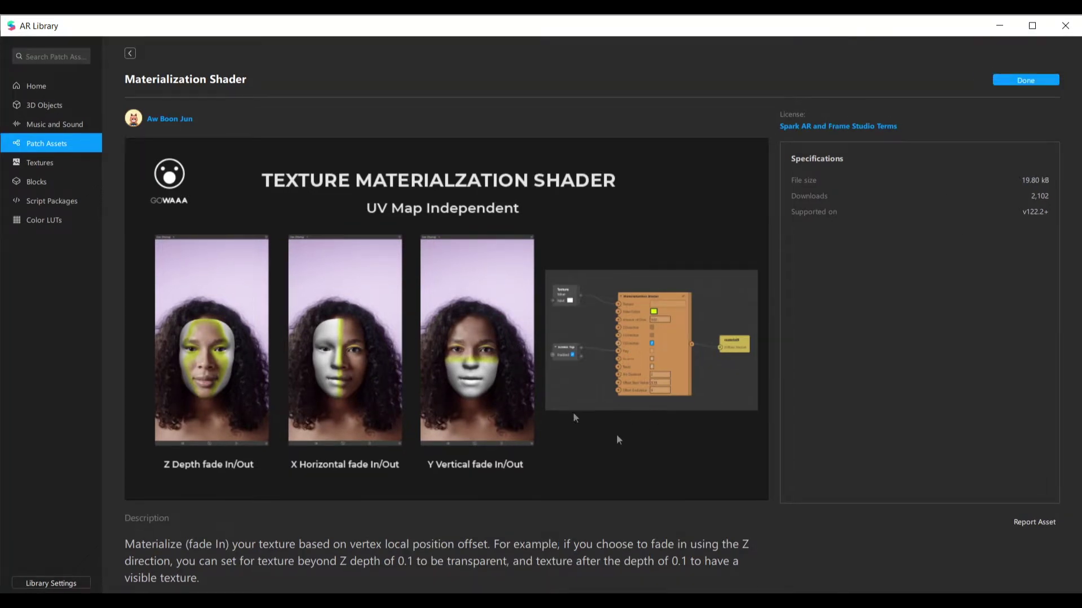
Step: Browse the library's 3D objects and search them for "holiday spark"
{"action": "left_click", "coordinate": [67, 100]}
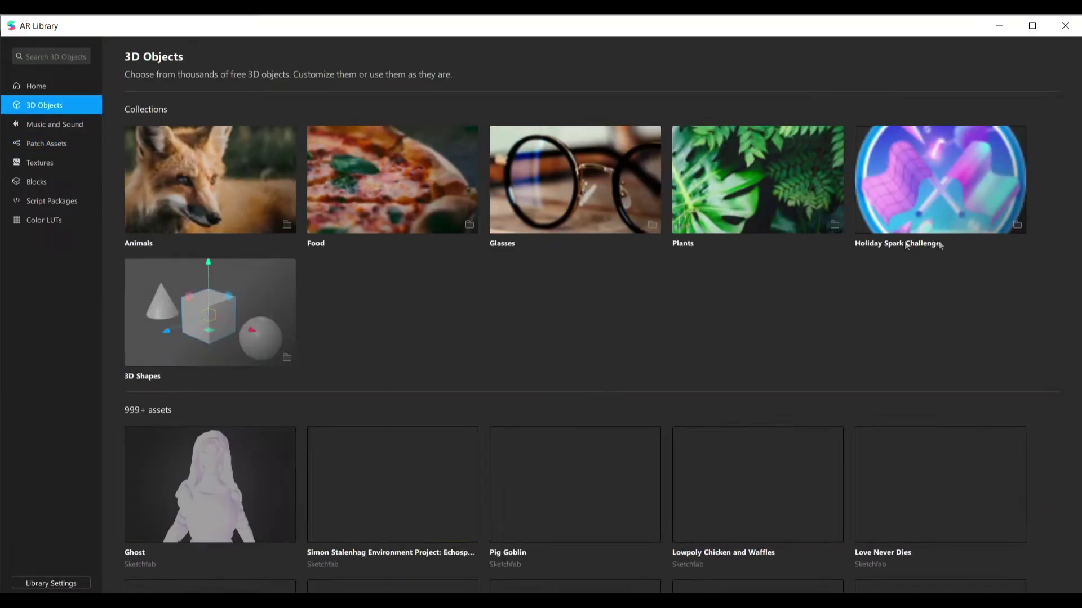
{"action": "scroll", "coordinate": [496, 305], "scroll_direction": "down", "scroll_amount": 1}
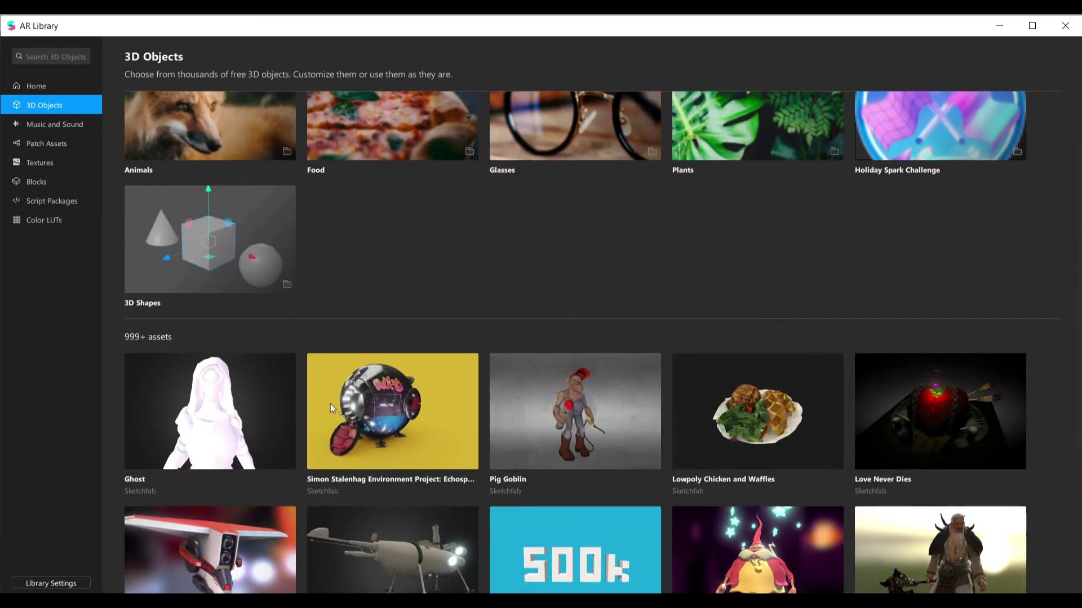
{"action": "scroll", "coordinate": [570, 313], "scroll_direction": "down", "scroll_amount": 2}
{"action": "scroll", "coordinate": [557, 422], "scroll_direction": "up", "scroll_amount": 4}
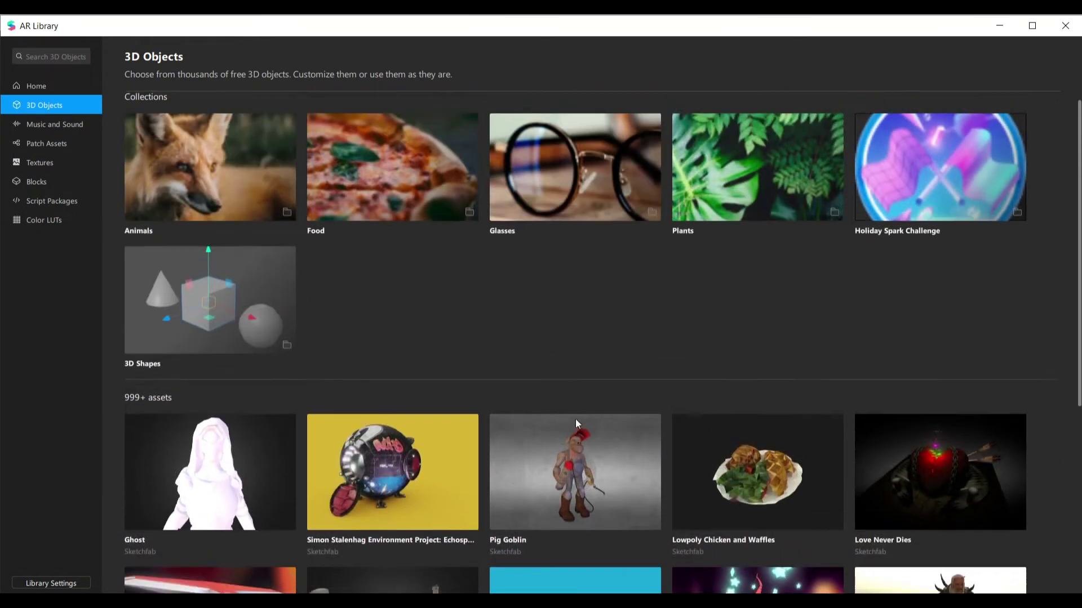
{"action": "scroll", "coordinate": [663, 422], "scroll_direction": "down", "scroll_amount": 7}
{"action": "scroll", "coordinate": [663, 423], "scroll_direction": "up", "scroll_amount": 3}
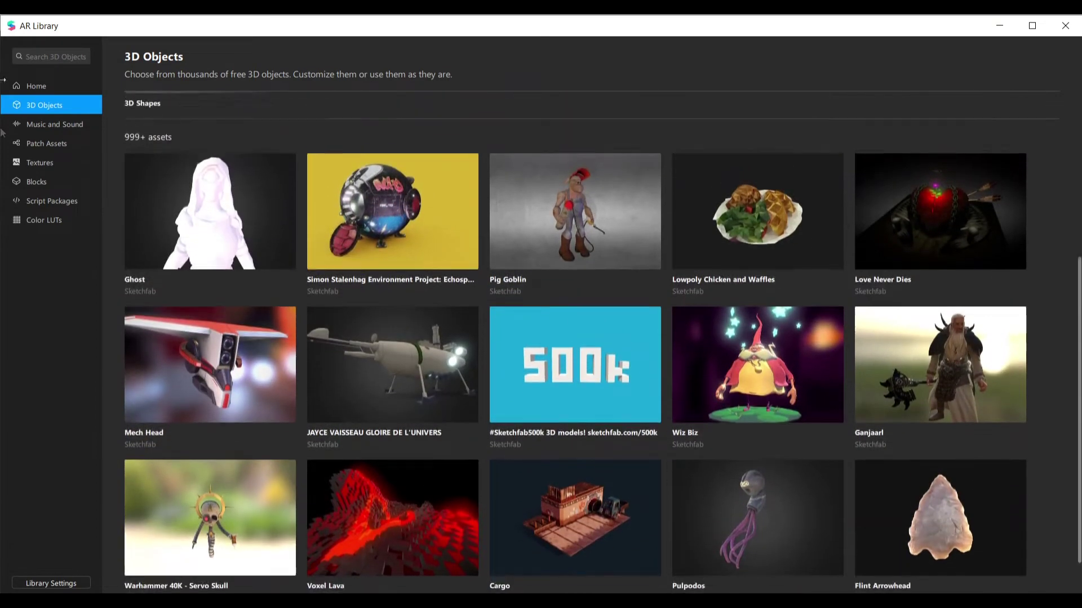
{"action": "left_click", "coordinate": [62, 56]}
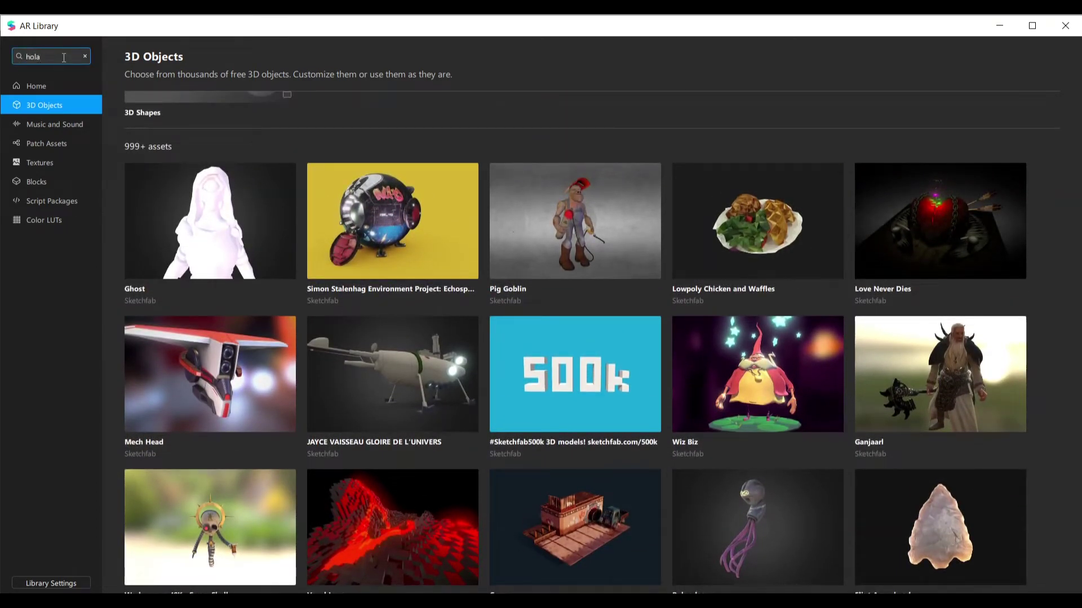
{"action": "type", "text": "holiday spark"}
{"action": "key", "text": "Return"}
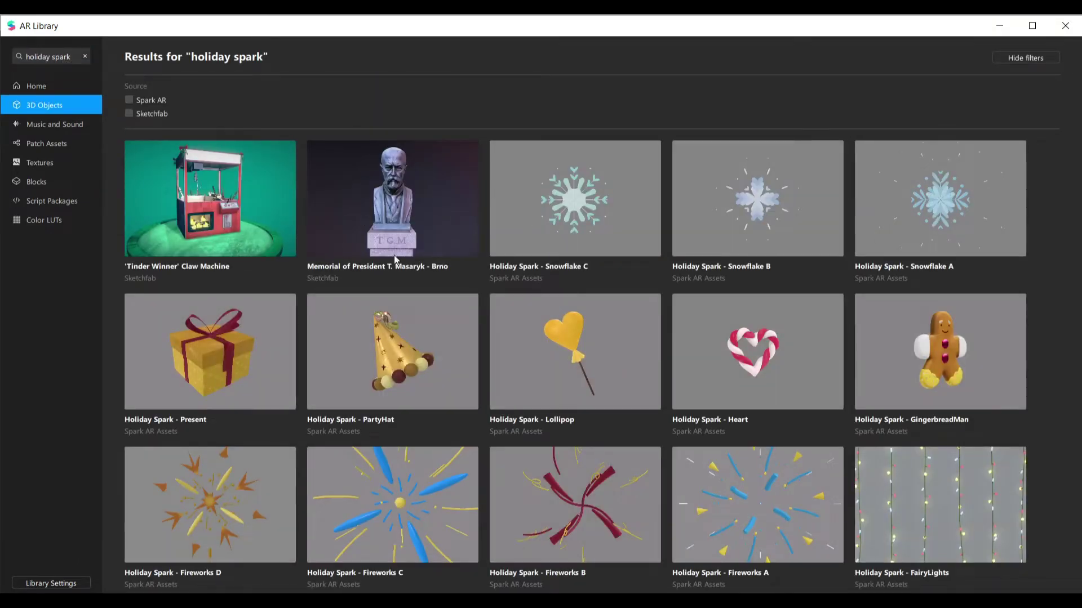
Step: Import the free Holiday Spark - Present model from the search results
{"action": "scroll", "coordinate": [426, 276], "scroll_direction": "down", "scroll_amount": 3}
{"action": "scroll", "coordinate": [522, 353], "scroll_direction": "up", "scroll_amount": 1}
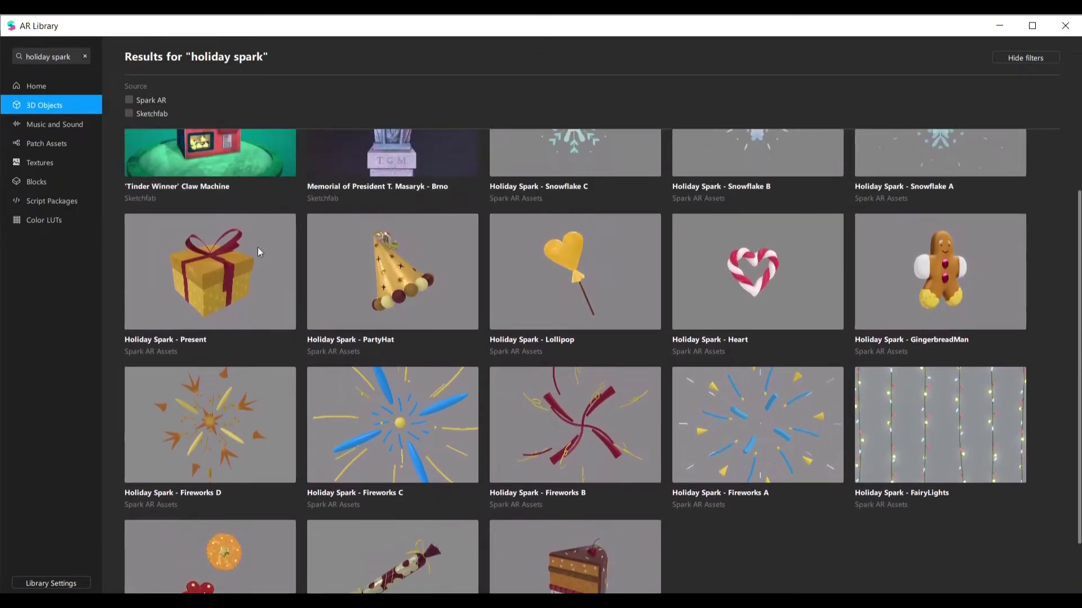
{"action": "left_click", "coordinate": [258, 248]}
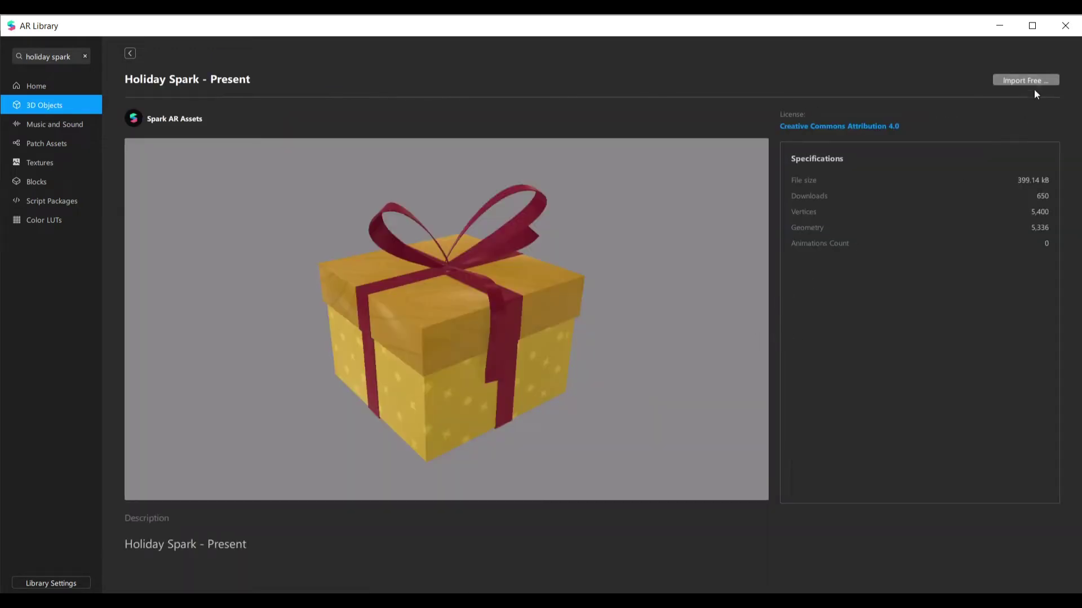
{"action": "left_click", "coordinate": [1026, 82]}
{"action": "left_click", "coordinate": [1027, 110]}
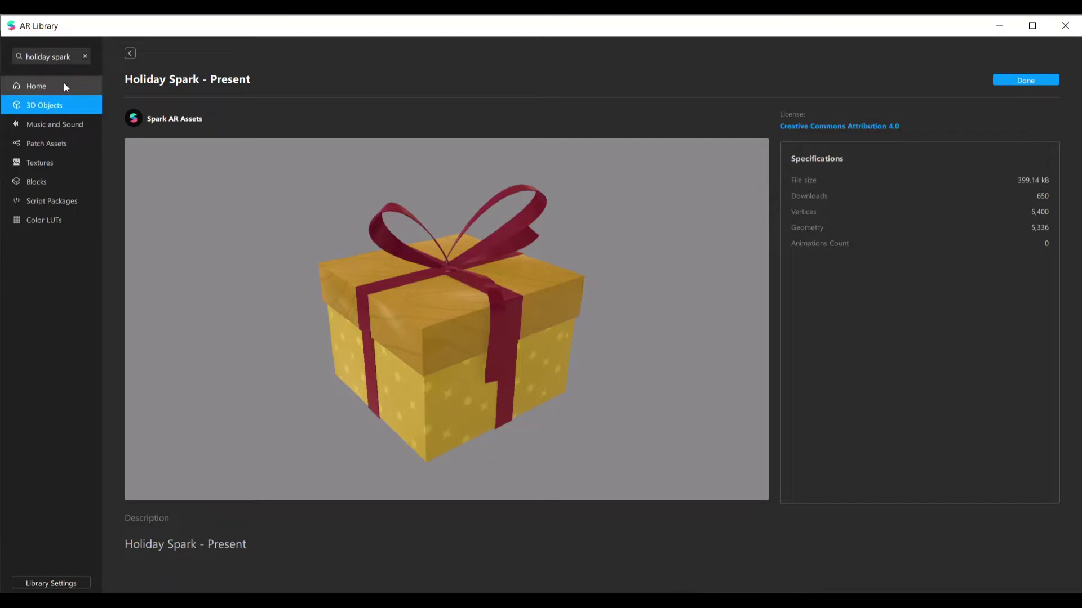
Step: Clear the 3D object search and import the free Ghost model from Sketchfab
{"action": "left_click", "coordinate": [82, 56]}
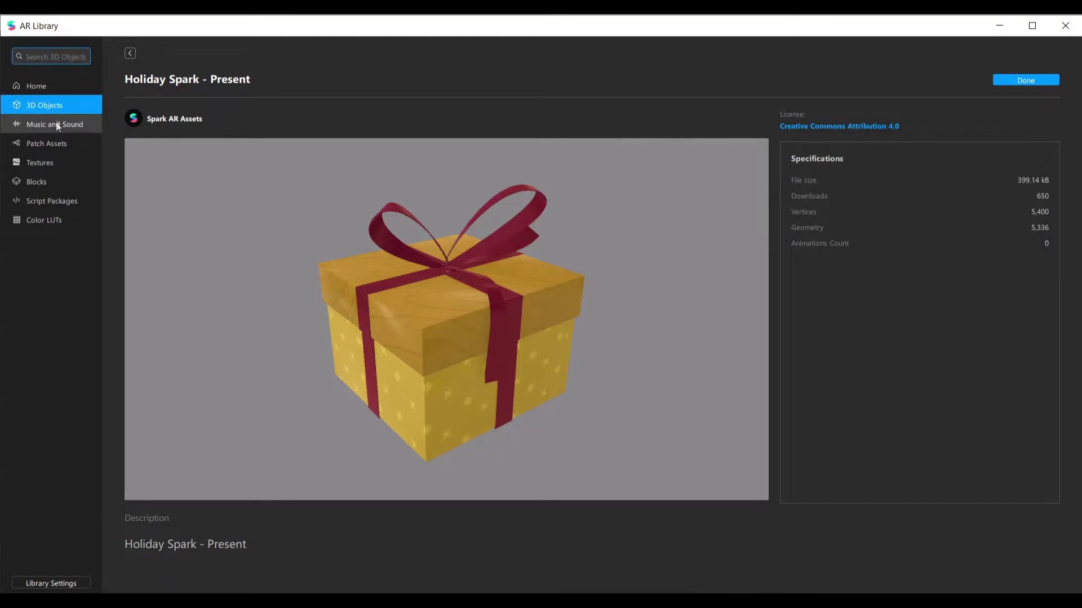
{"action": "left_click", "coordinate": [54, 107]}
{"action": "scroll", "coordinate": [676, 261], "scroll_direction": "down", "scroll_amount": 2}
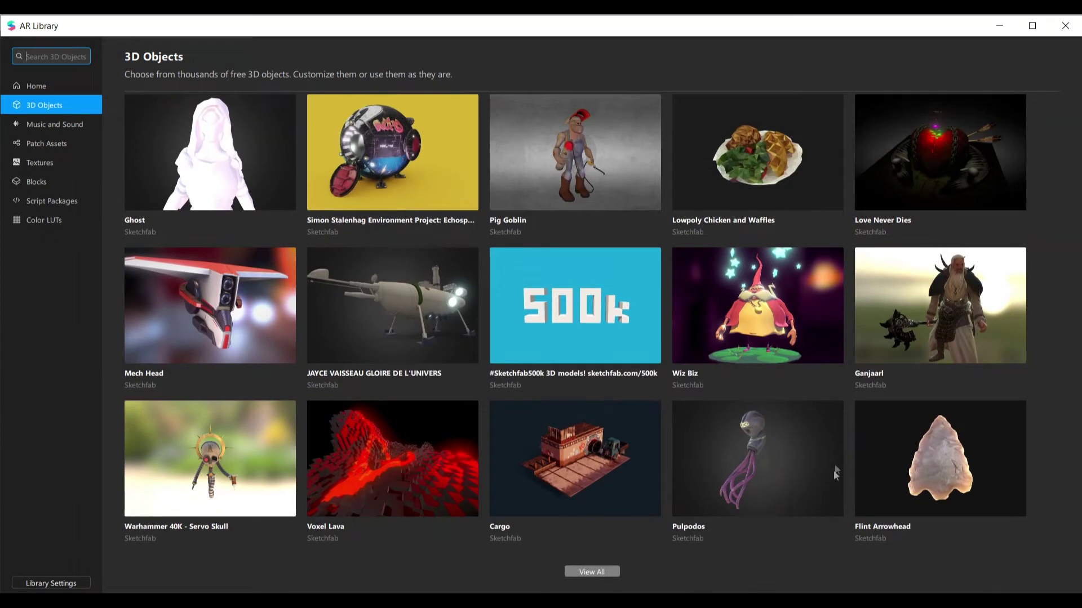
{"action": "left_click", "coordinate": [191, 147]}
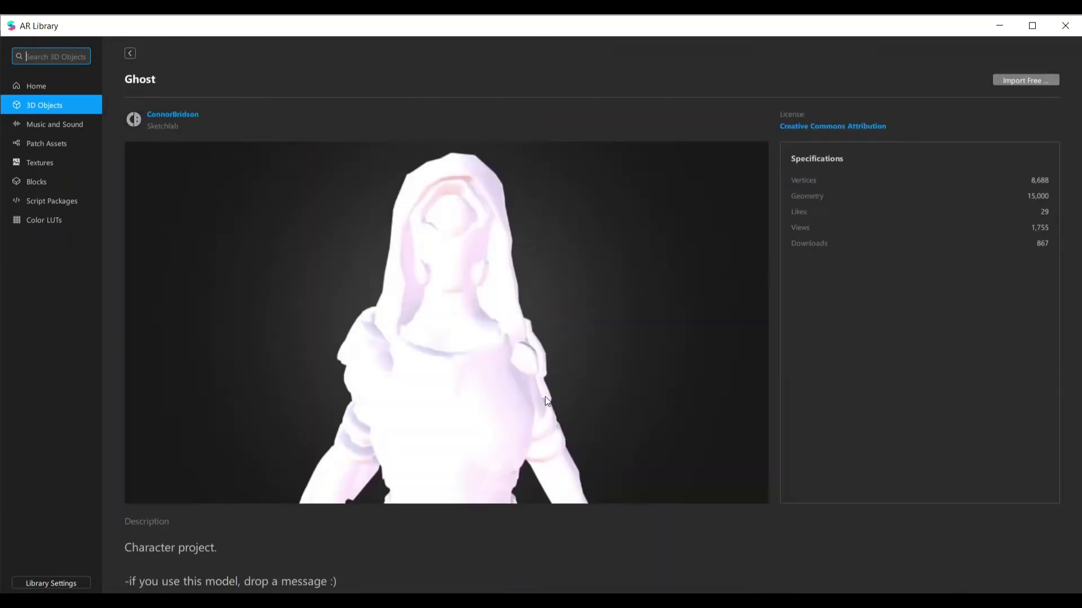
{"action": "left_click", "coordinate": [1019, 81]}
{"action": "left_click", "coordinate": [996, 107]}
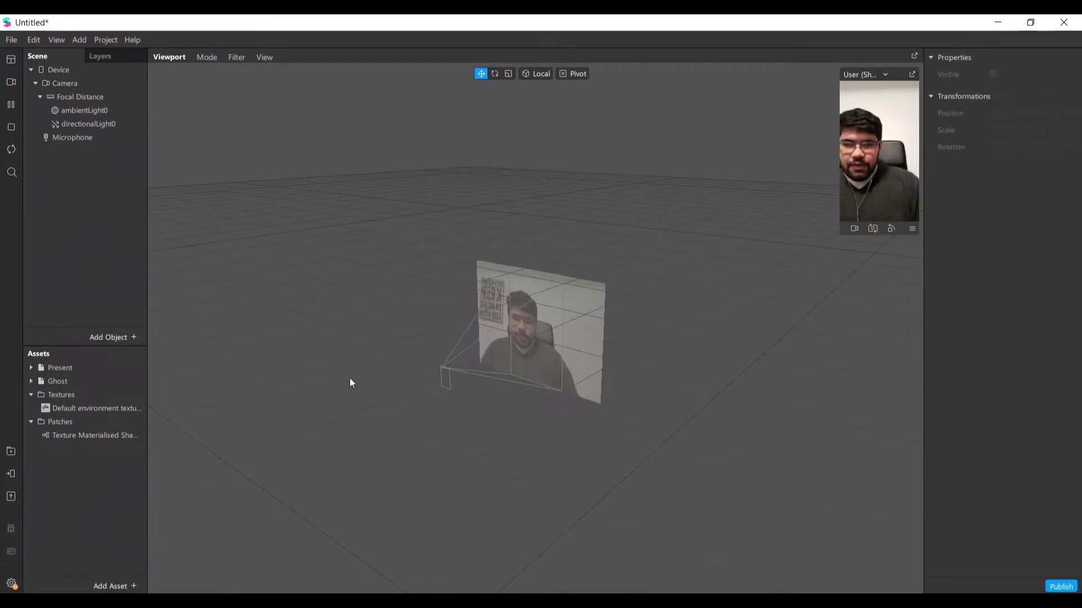
Step: Add the Present model to the scene and lower it to a Y position of about -0.11
{"action": "left_click", "coordinate": [48, 369]}
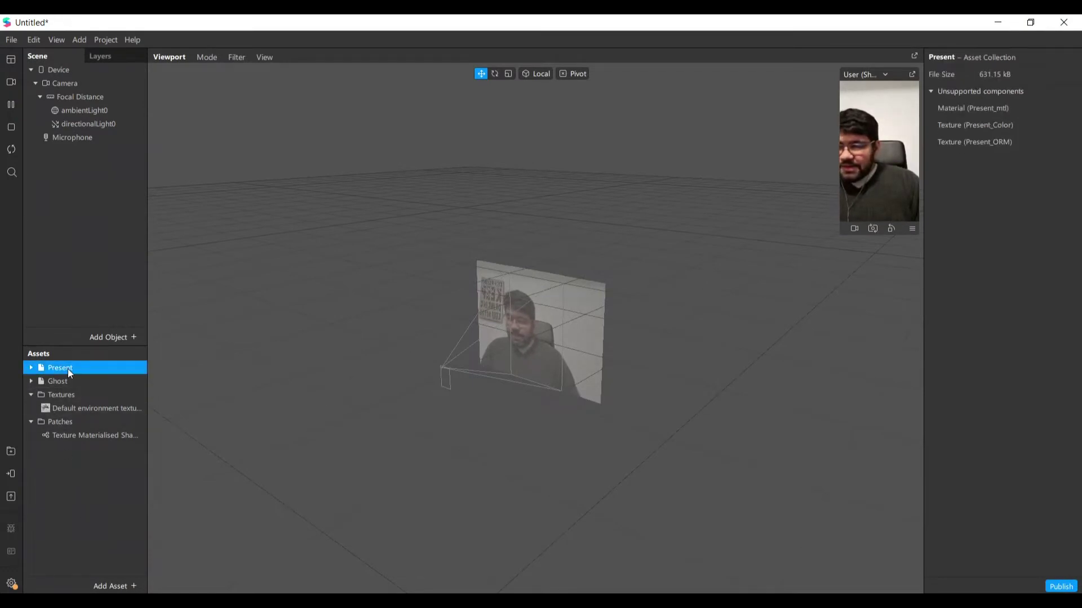
{"action": "left_click_drag", "start_coordinate": [339, 251], "coordinate": [91, 141]}
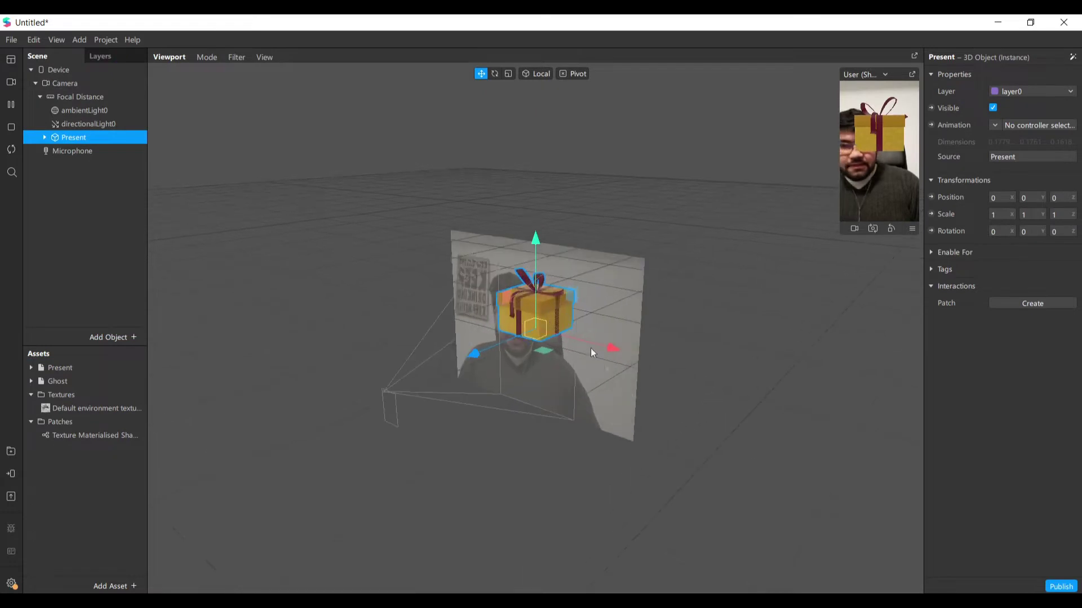
{"action": "scroll", "coordinate": [592, 353], "scroll_direction": "up", "scroll_amount": 4}
{"action": "left_click_drag", "start_coordinate": [536, 240], "coordinate": [227, 507]}
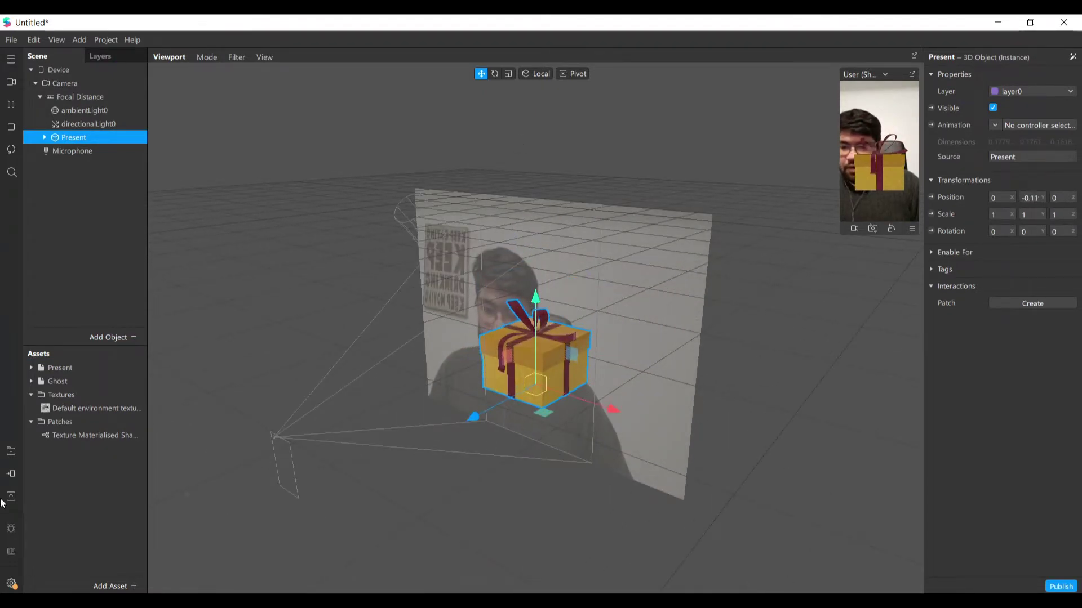
Step: Open and enlarge the Patch Editor, and add the Texture Materialised Shader patch asset to its graph
{"action": "key", "text": "ctrl+alt+p"}
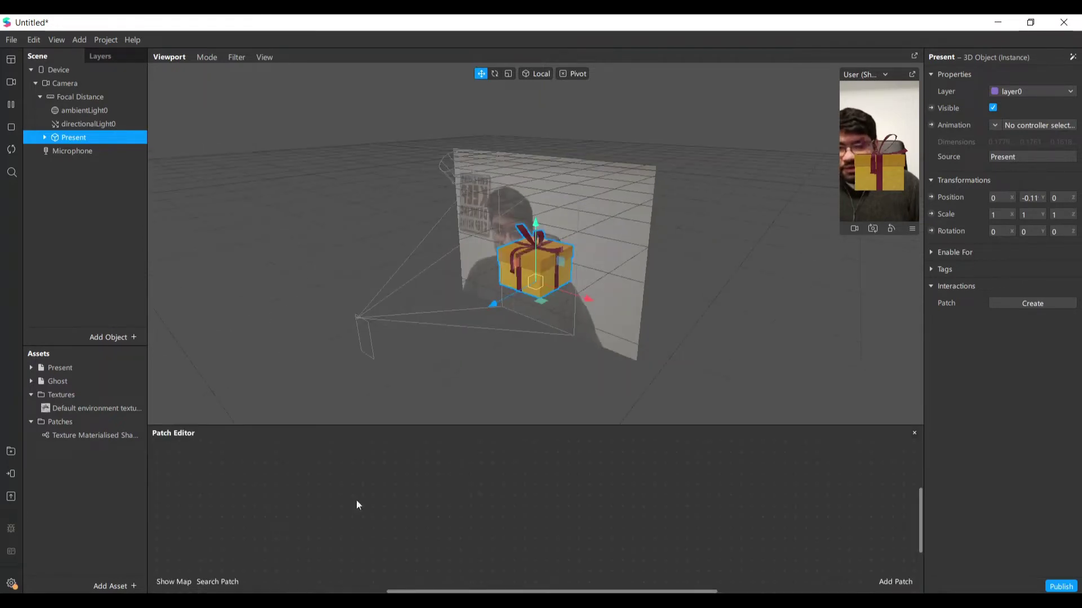
{"action": "left_click_drag", "start_coordinate": [535, 425], "coordinate": [538, 324]}
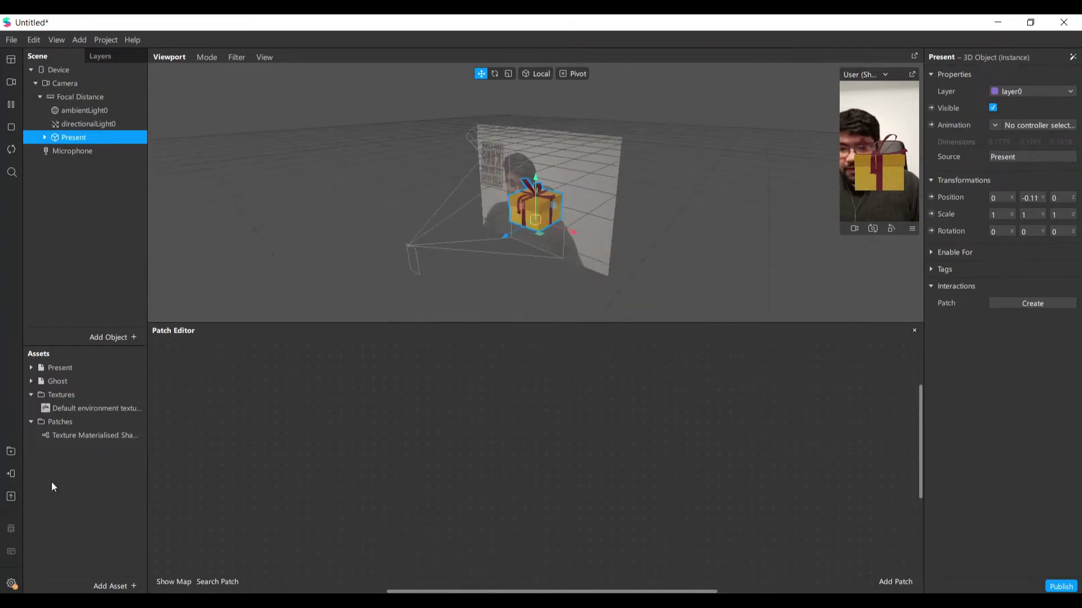
{"action": "left_click", "coordinate": [66, 440]}
{"action": "left_click_drag", "start_coordinate": [66, 442], "coordinate": [763, 565]}
{"action": "left_click_drag", "start_coordinate": [521, 498], "coordinate": [515, 403]}
{"action": "scroll", "coordinate": [559, 503], "scroll_direction": "up", "scroll_amount": 3}
{"action": "scroll", "coordinate": [559, 504], "scroll_direction": "up", "scroll_amount": 2, "text": "ctrl"}
{"action": "scroll", "coordinate": [560, 496], "scroll_direction": "up", "scroll_amount": 3}
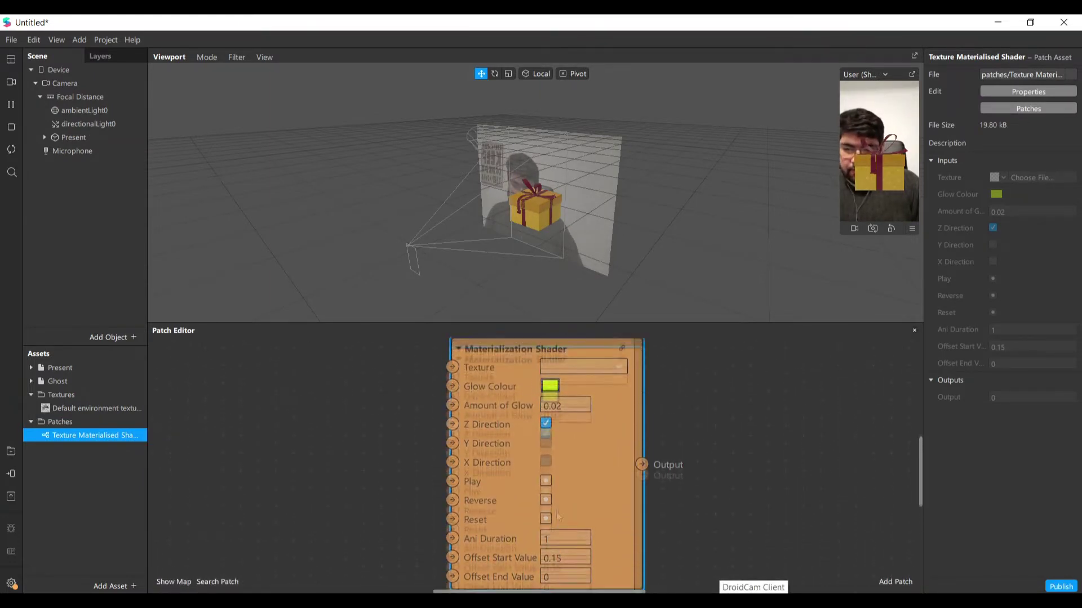
{"action": "left_click_drag", "start_coordinate": [589, 318], "coordinate": [589, 183]}
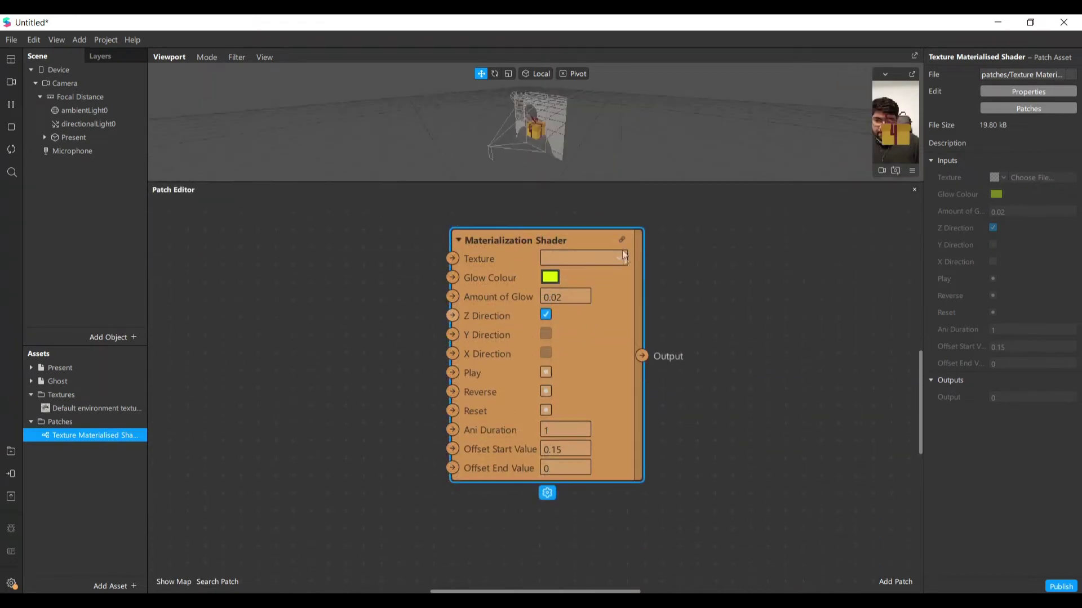
{"action": "left_click_drag", "start_coordinate": [622, 310], "coordinate": [641, 326]}
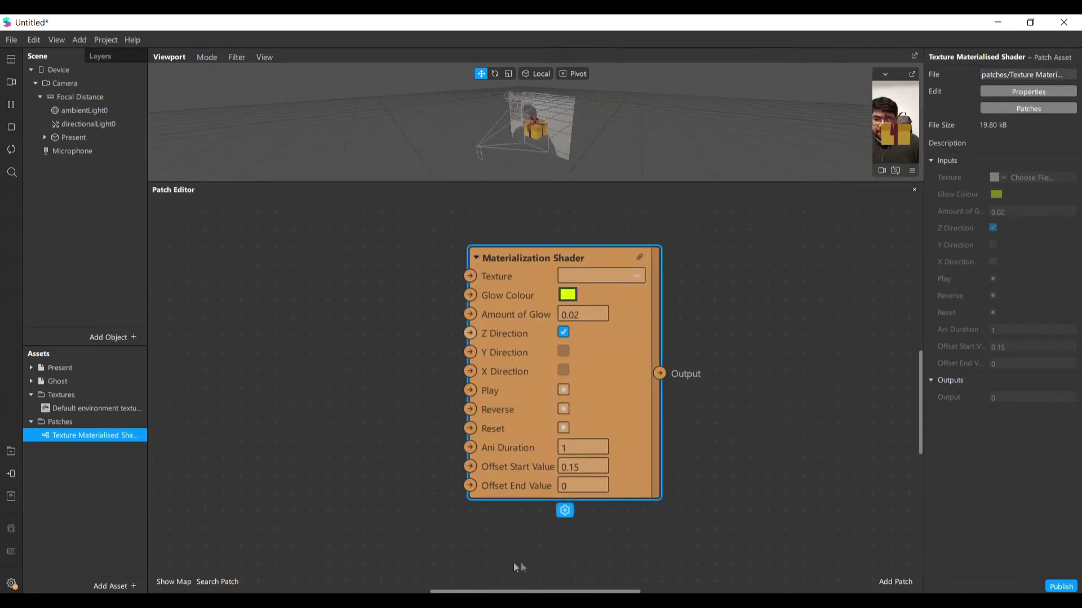
{"action": "left_click_drag", "start_coordinate": [544, 283], "coordinate": [562, 284]}
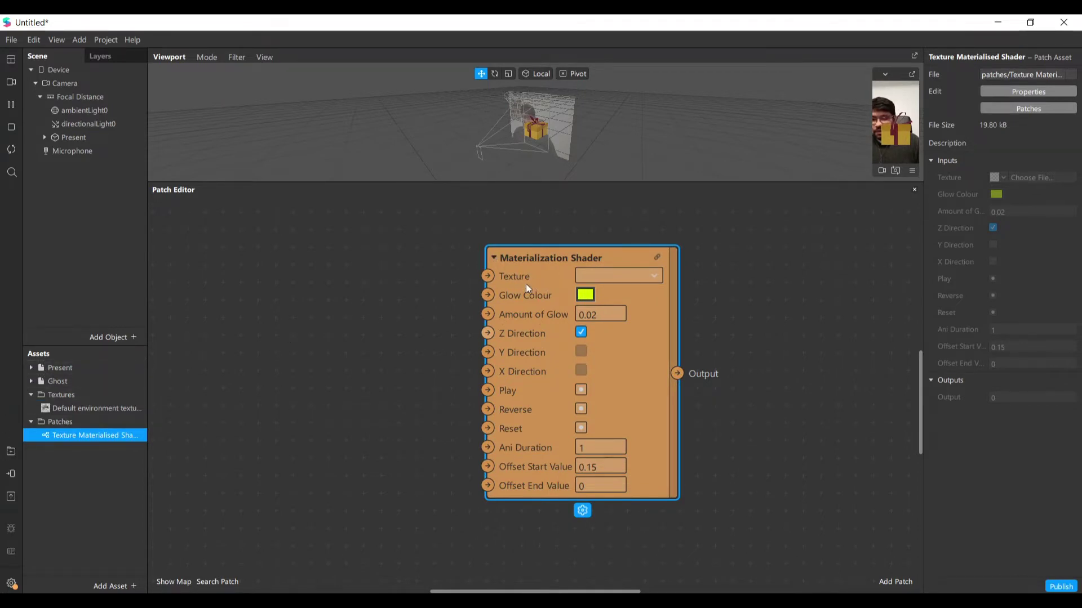
Step: Create a patch for the Present_mtl material's albedo texture and connect the Materialization Shader's output to it
{"action": "left_click", "coordinate": [75, 139]}
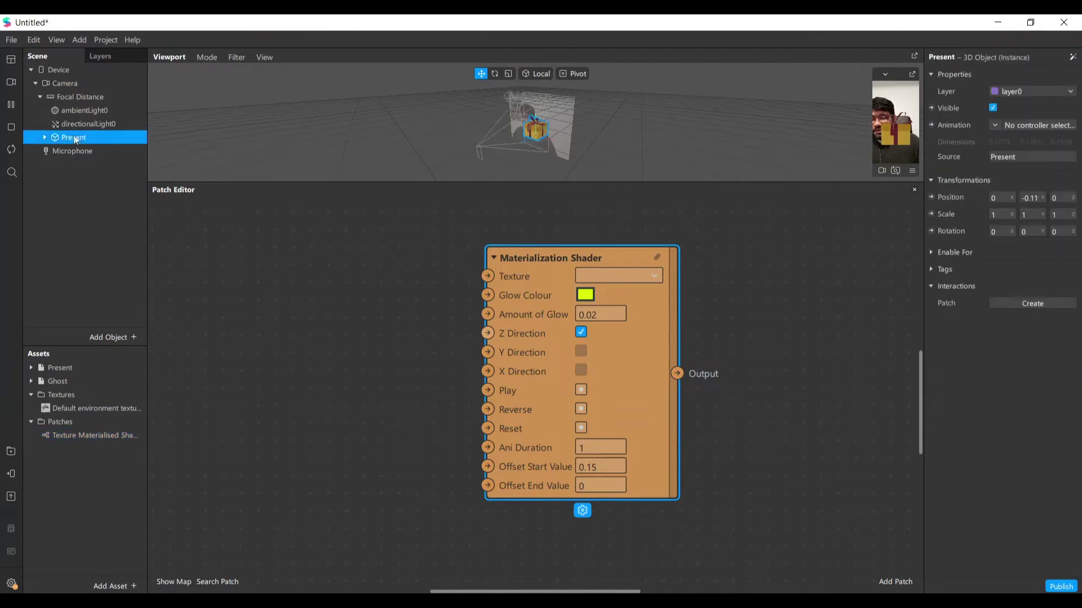
{"action": "left_click", "coordinate": [31, 367]}
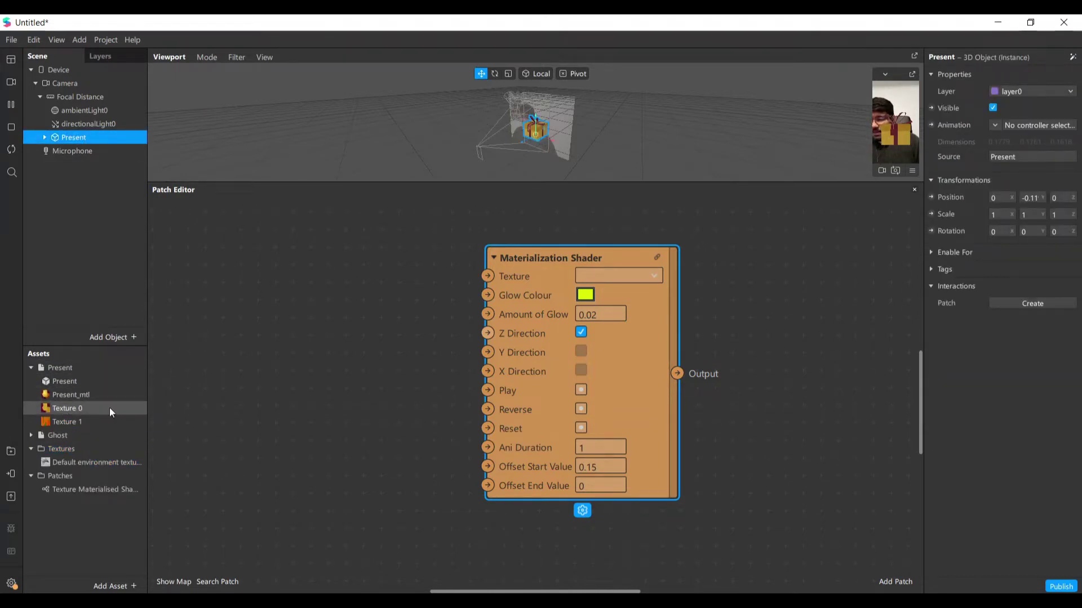
{"action": "left_click", "coordinate": [89, 409]}
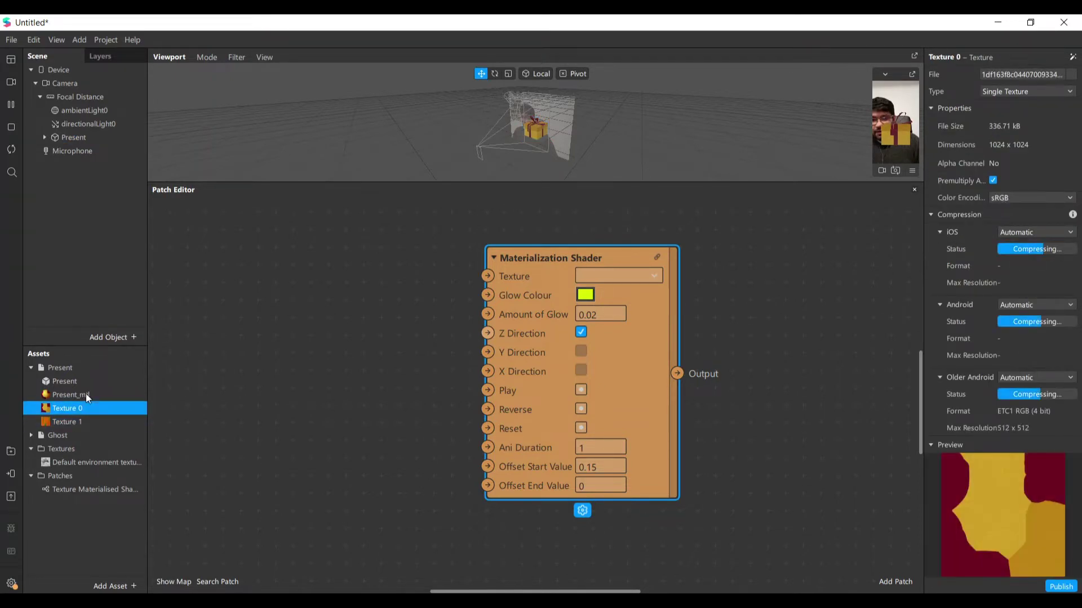
{"action": "left_click", "coordinate": [86, 393]}
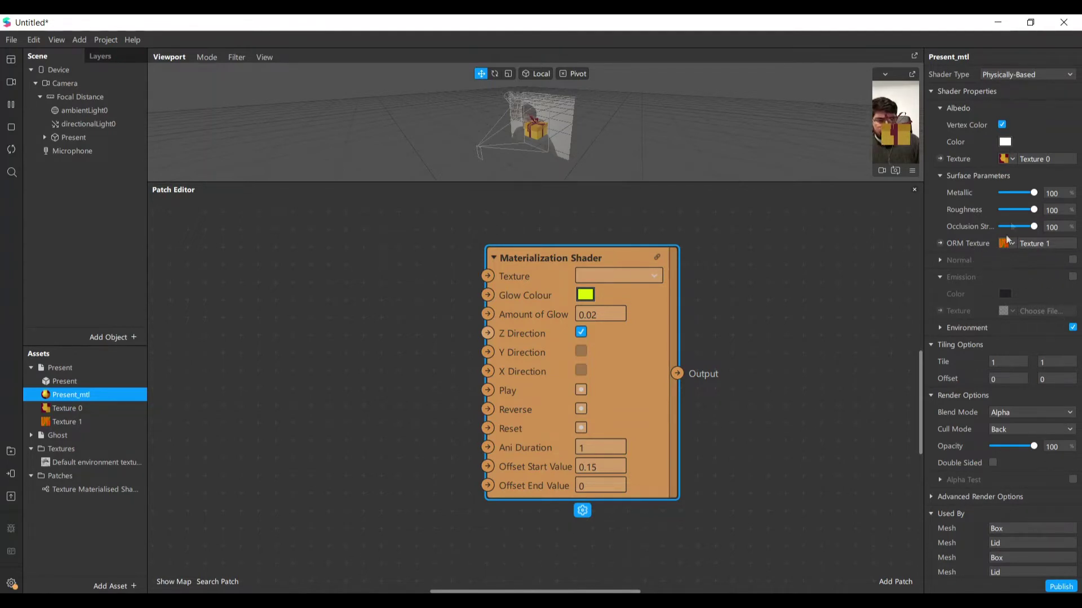
{"action": "left_click", "coordinate": [941, 159]}
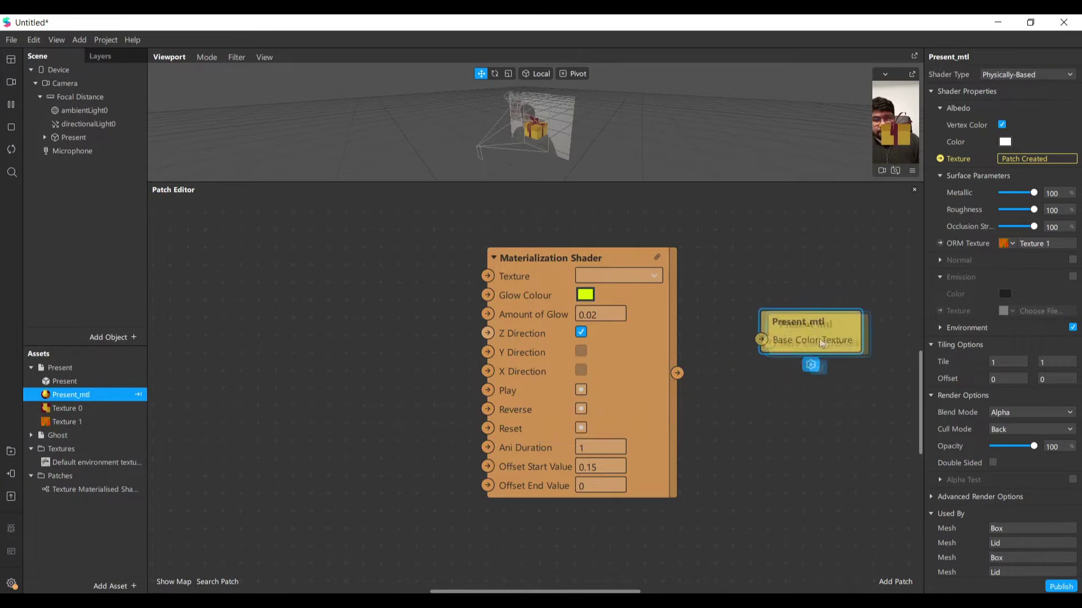
{"action": "left_click", "coordinate": [832, 342]}
{"action": "left_click_drag", "start_coordinate": [677, 374], "coordinate": [761, 354]}
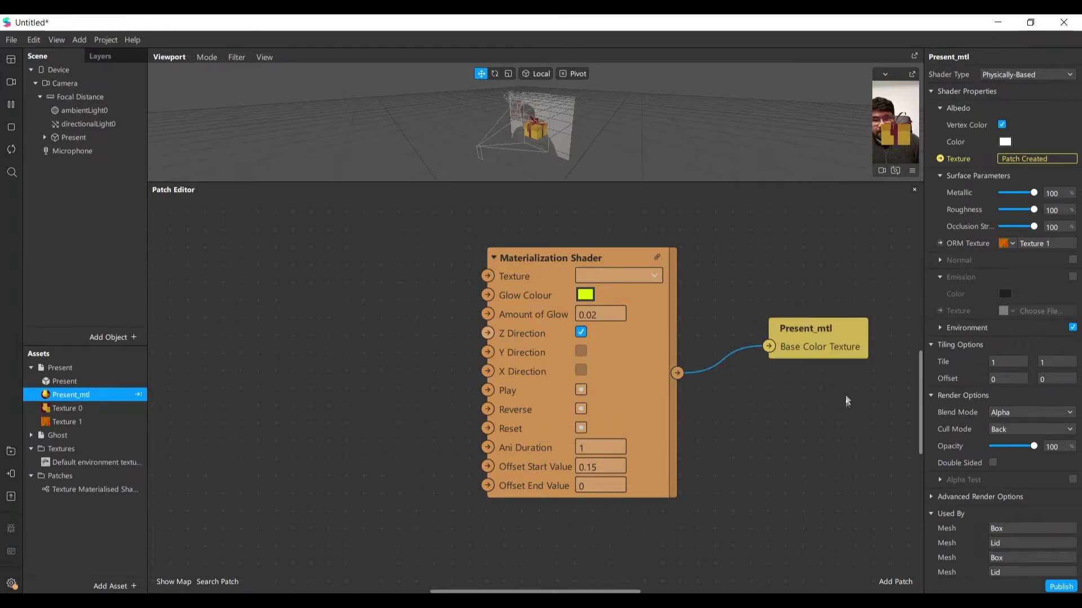
Step: Add the Present's Texture 0 to the graph, feed it into the shader's Texture input, and reposition the Present_mtl patch
{"action": "scroll", "coordinate": [871, 152], "scroll_direction": "up", "scroll_amount": 5}
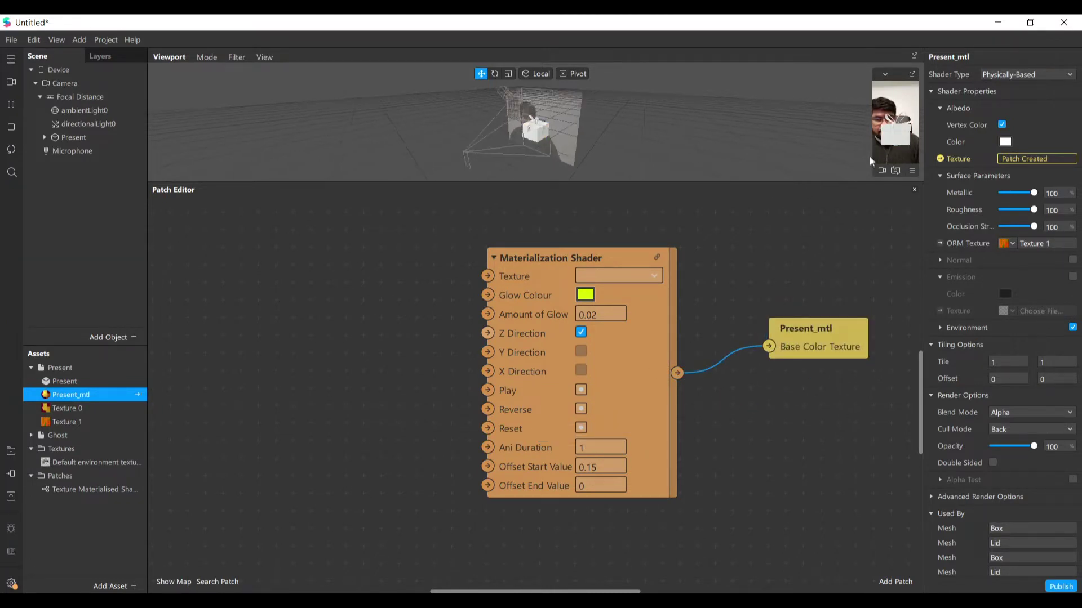
{"action": "scroll", "coordinate": [561, 161], "scroll_direction": "up", "scroll_amount": 2}
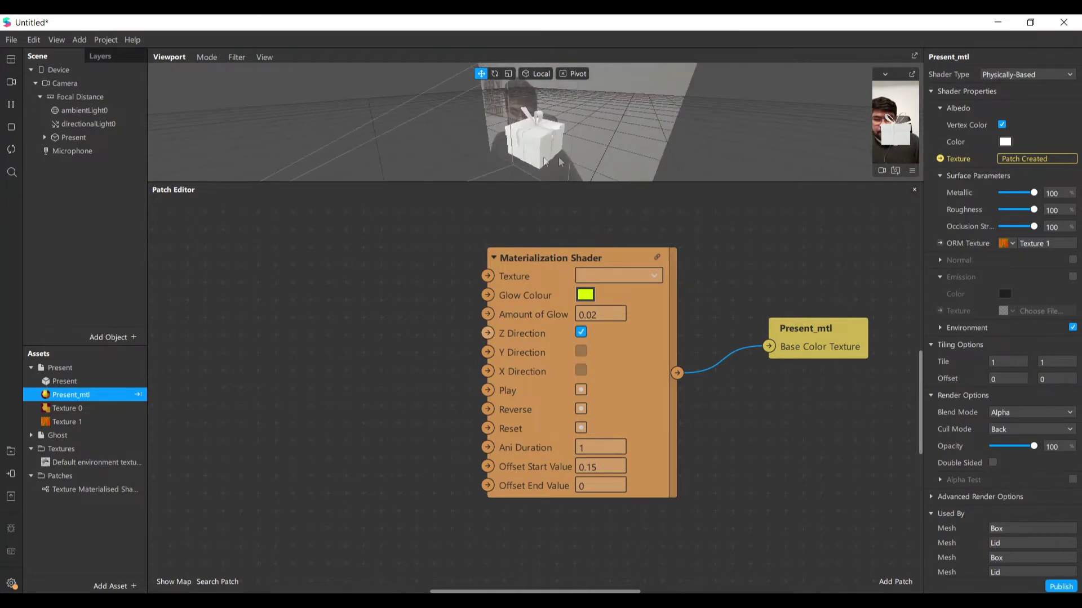
{"action": "scroll", "coordinate": [532, 161], "scroll_direction": "down", "scroll_amount": 4}
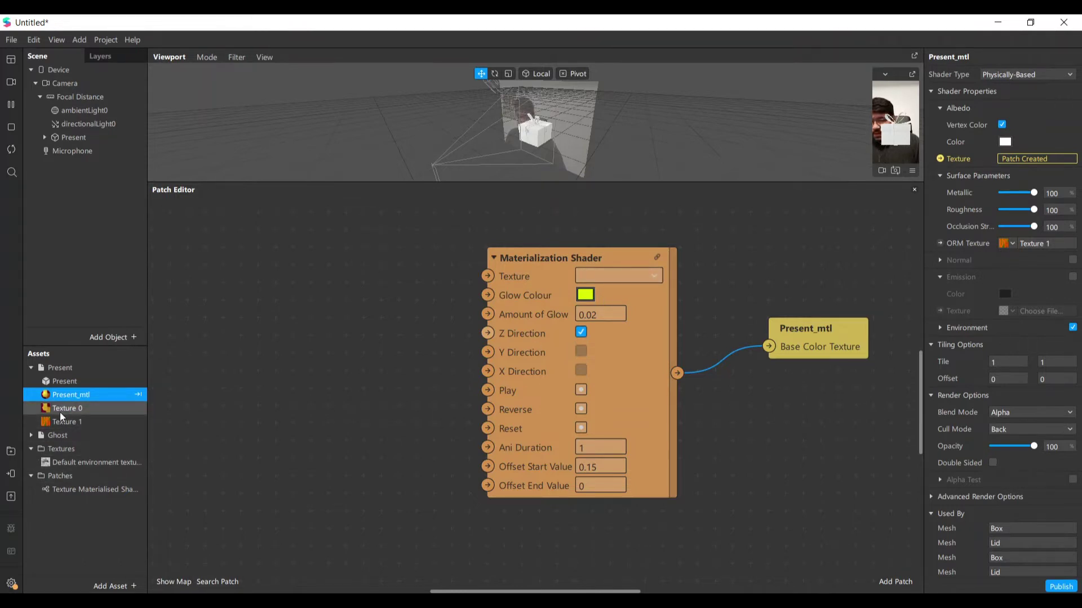
{"action": "left_click_drag", "start_coordinate": [64, 414], "coordinate": [488, 276]}
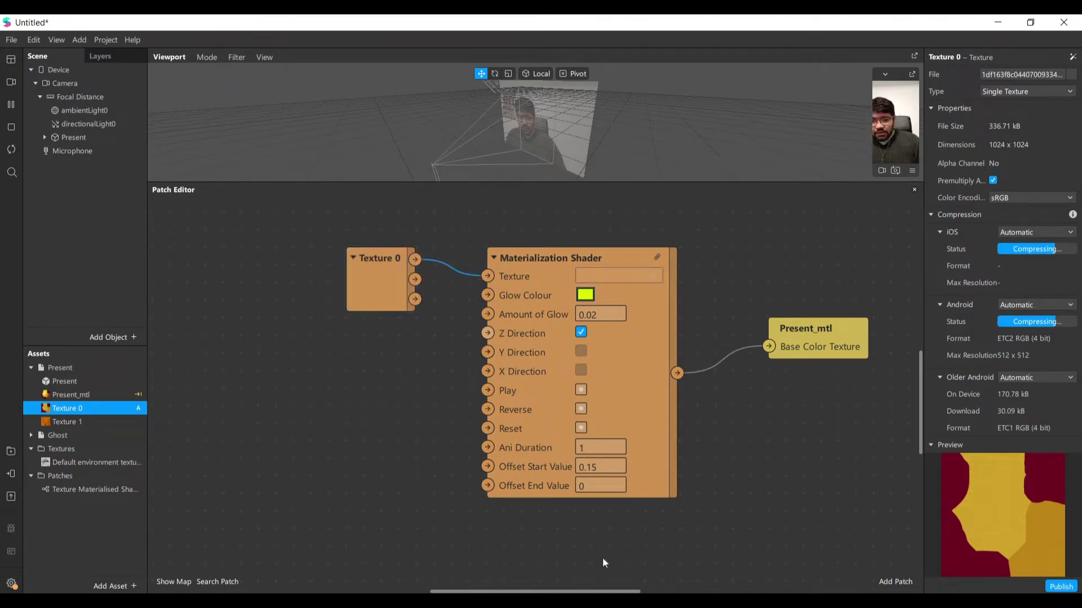
{"action": "left_click_drag", "start_coordinate": [817, 340], "coordinate": [836, 358]}
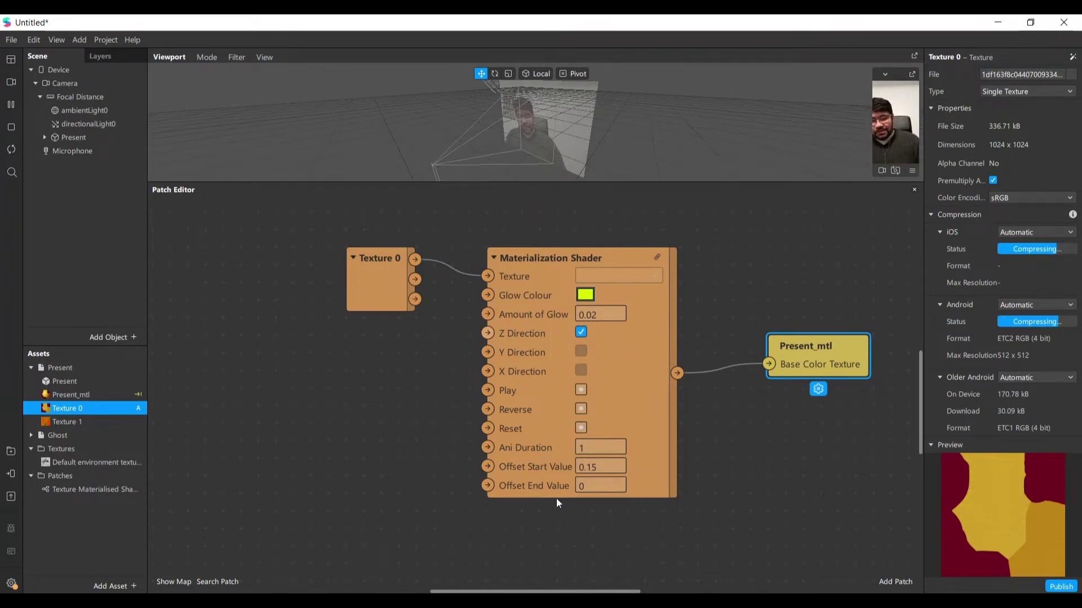
Step: Set the Materialization Shader's Offset Start Value to -1
{"action": "scroll", "coordinate": [554, 507], "scroll_direction": "up", "scroll_amount": 3}
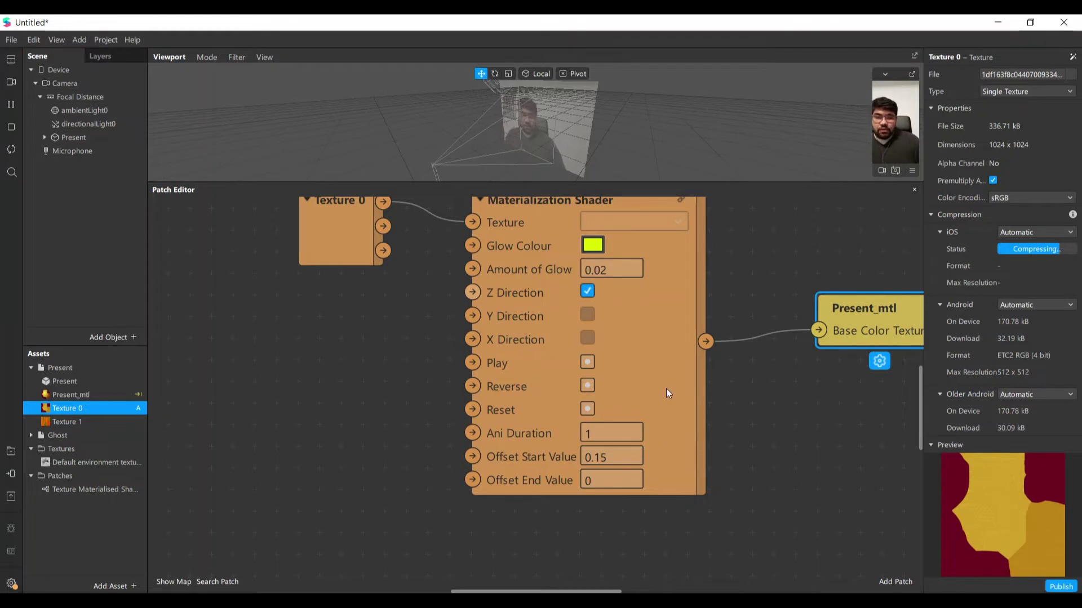
{"action": "left_click", "coordinate": [613, 463]}
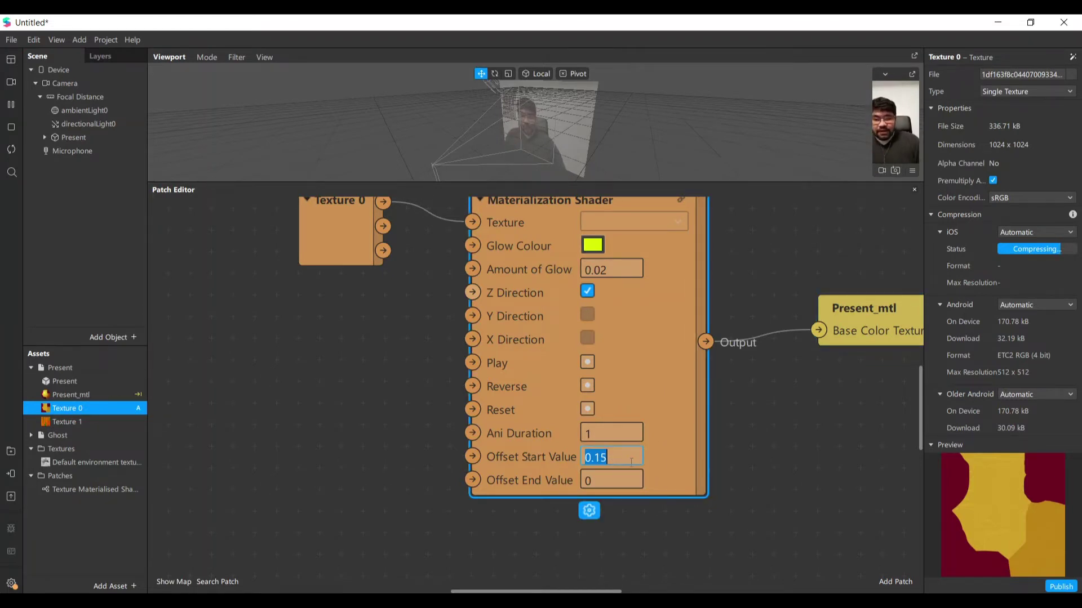
{"action": "type", "text": "-"}
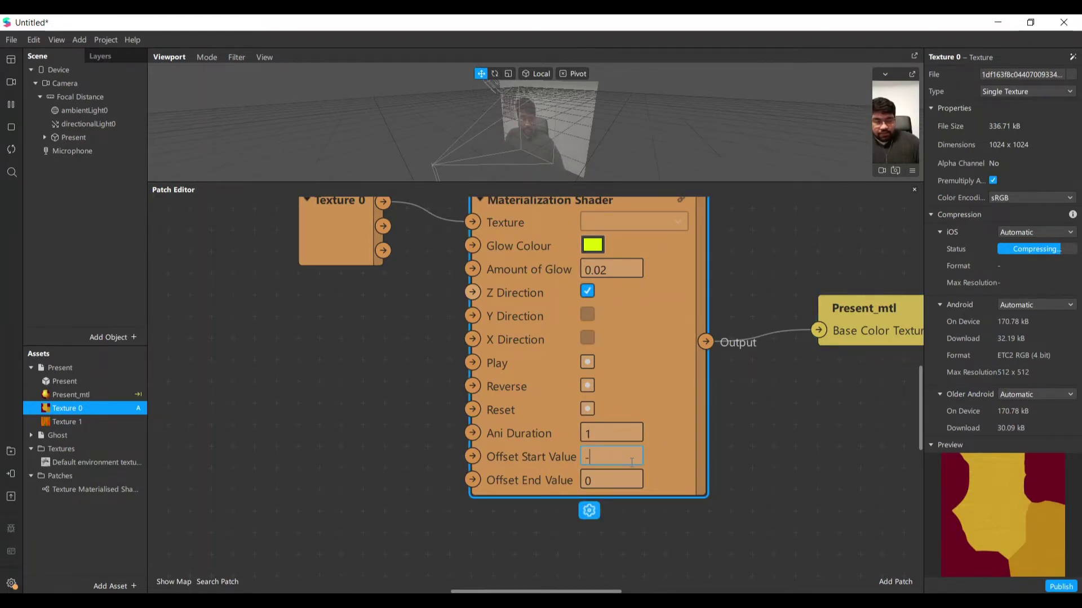
{"action": "type", "text": "1"}
{"action": "key", "text": "Return"}
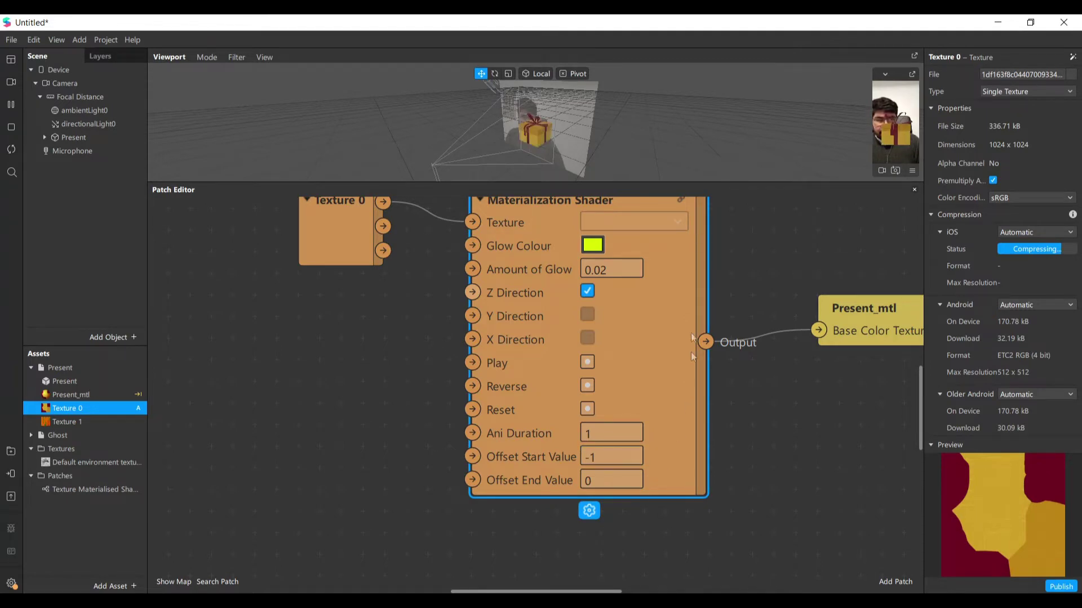
Step: Switch the Materialization Shader from Z Direction to Y Direction and inspect the present from several angles
{"action": "scroll", "coordinate": [823, 242], "scroll_direction": "up", "scroll_amount": 5}
{"action": "scroll", "coordinate": [822, 243], "scroll_direction": "down", "scroll_amount": 3}
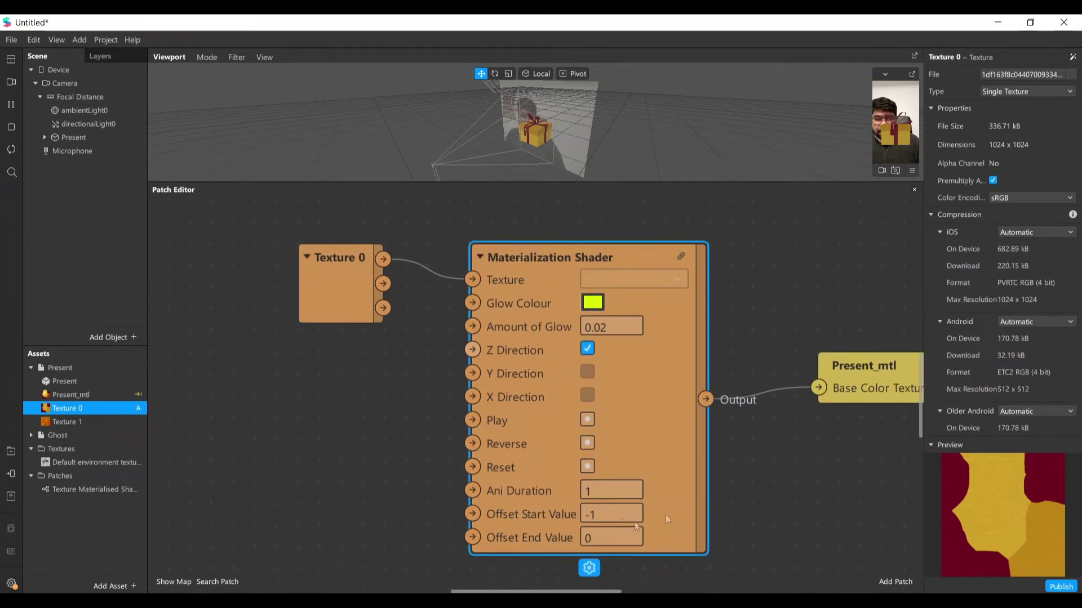
{"action": "scroll", "coordinate": [666, 516], "scroll_direction": "down", "scroll_amount": 1}
{"action": "left_click", "coordinate": [601, 522]}
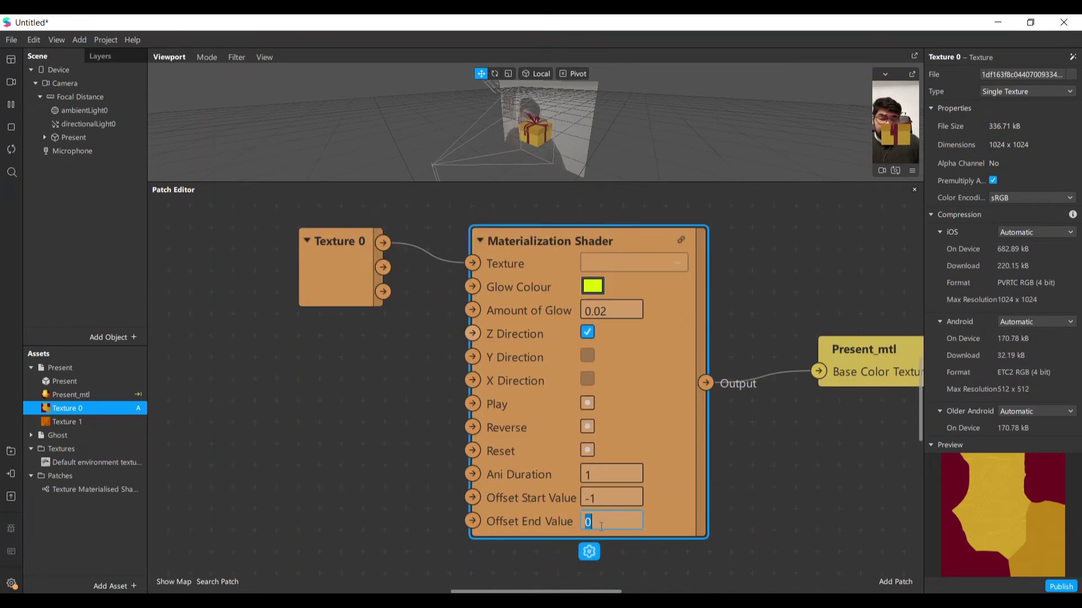
{"action": "scroll", "coordinate": [601, 524], "scroll_direction": "down", "scroll_amount": 2}
{"action": "left_click", "coordinate": [619, 453]}
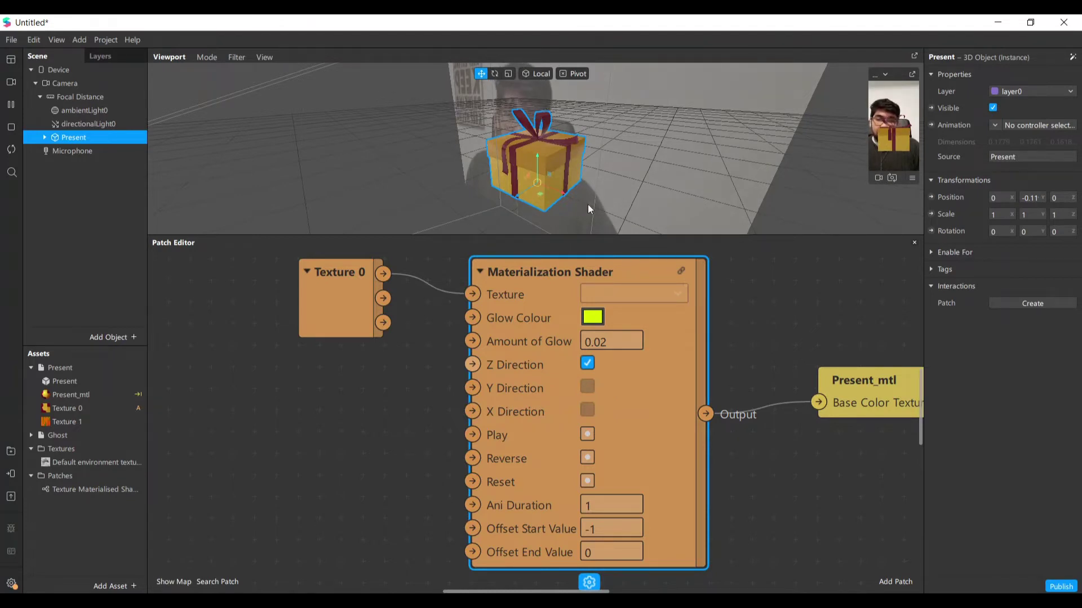
{"action": "middle_click_drag", "start_coordinate": [526, 226], "coordinate": [418, 235]}
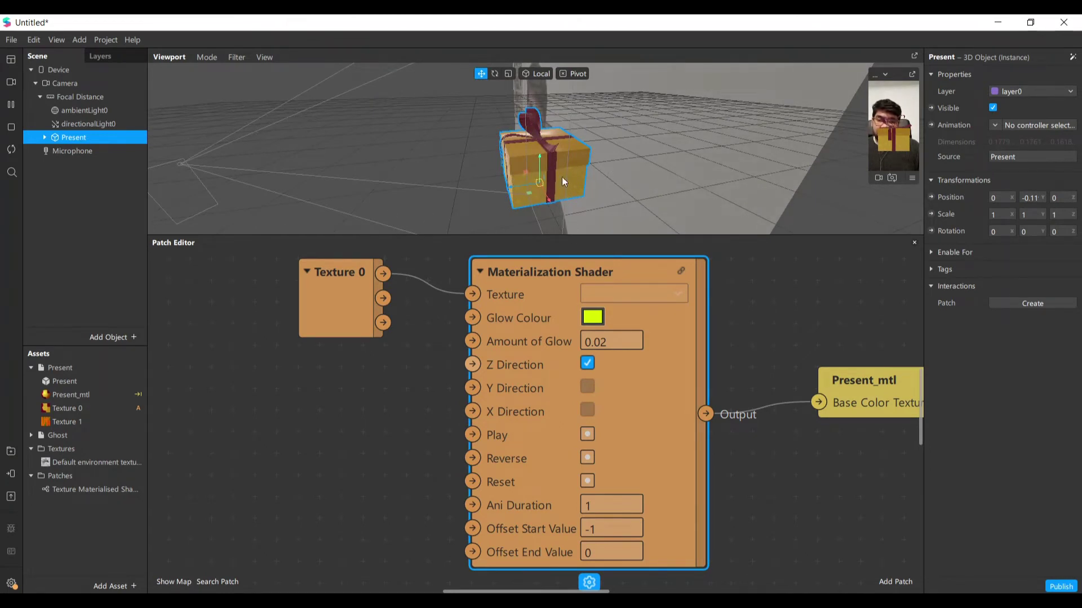
{"action": "left_click_drag", "start_coordinate": [562, 177], "coordinate": [605, 206]}
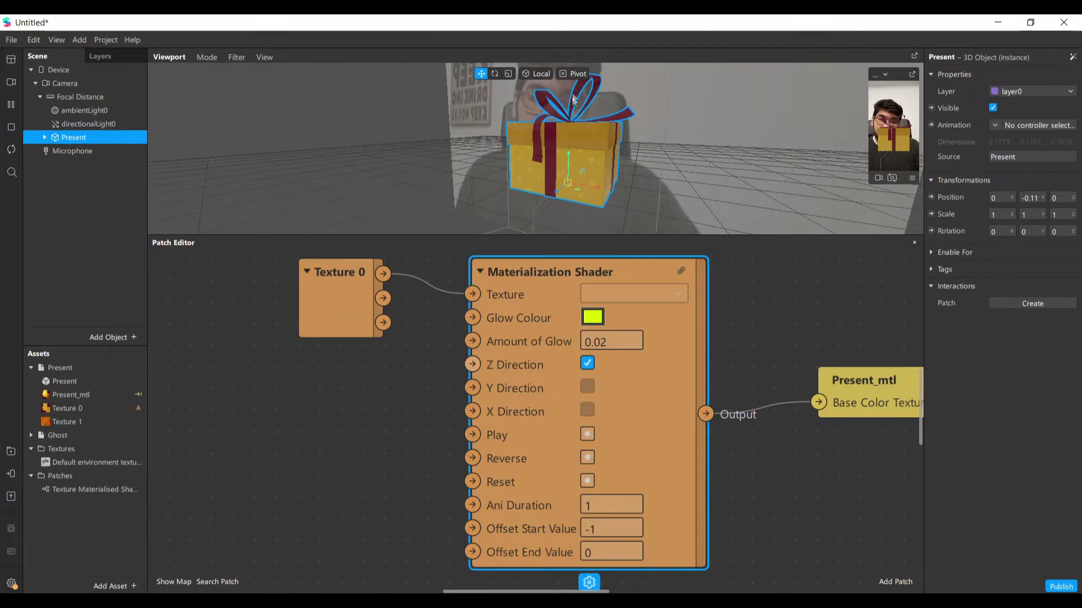
{"action": "left_click", "coordinate": [587, 389]}
{"action": "left_click_drag", "start_coordinate": [618, 231], "coordinate": [620, 184]}
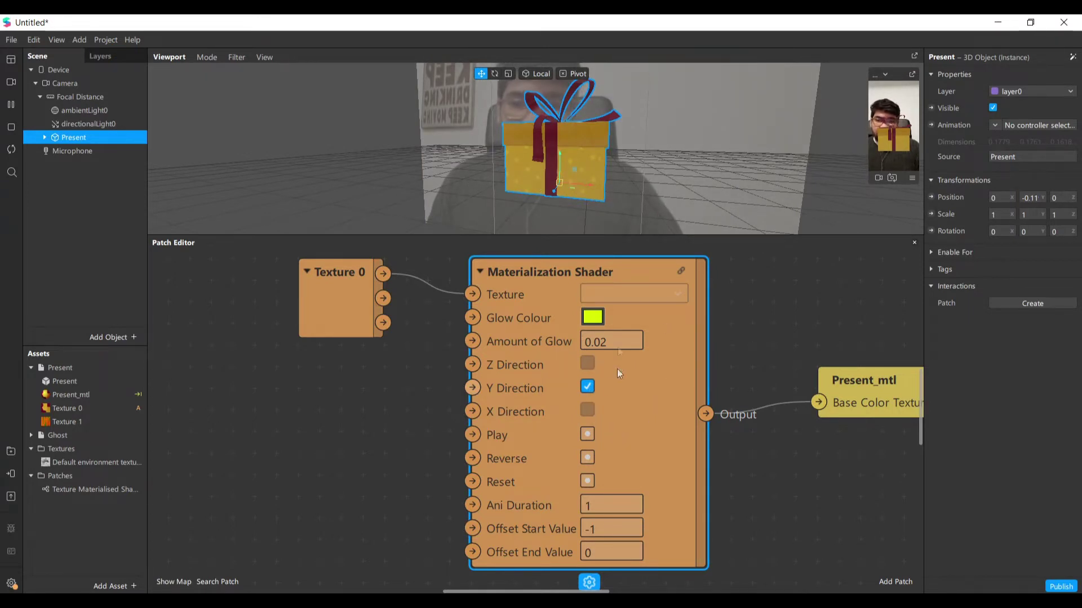
{"action": "left_click_drag", "start_coordinate": [541, 215], "coordinate": [727, 190]}
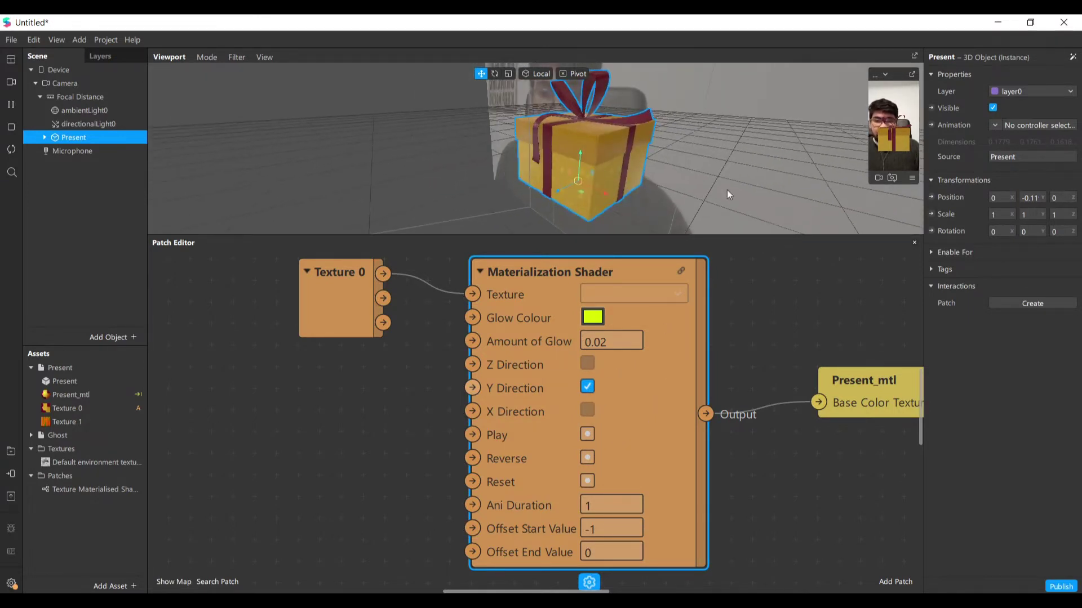
Step: Try Offset Start Values of -0.5, -0.2 and 0 on the Materialization Shader
{"action": "scroll", "coordinate": [535, 395], "scroll_direction": "down", "scroll_amount": 2}
{"action": "left_click", "coordinate": [598, 487]}
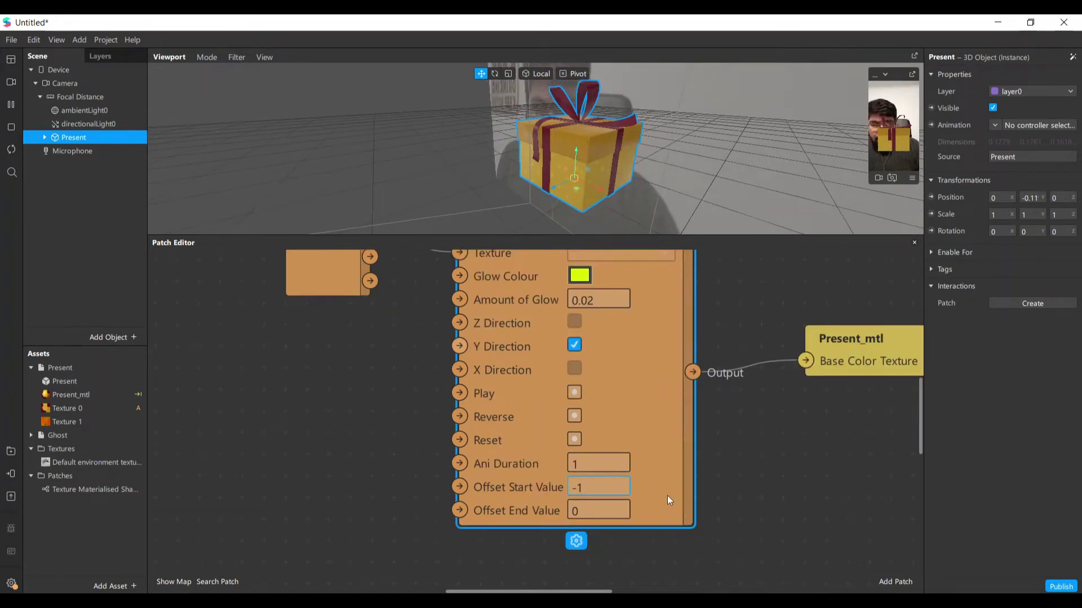
{"action": "scroll", "coordinate": [597, 489], "scroll_direction": "right", "scroll_amount": 2}
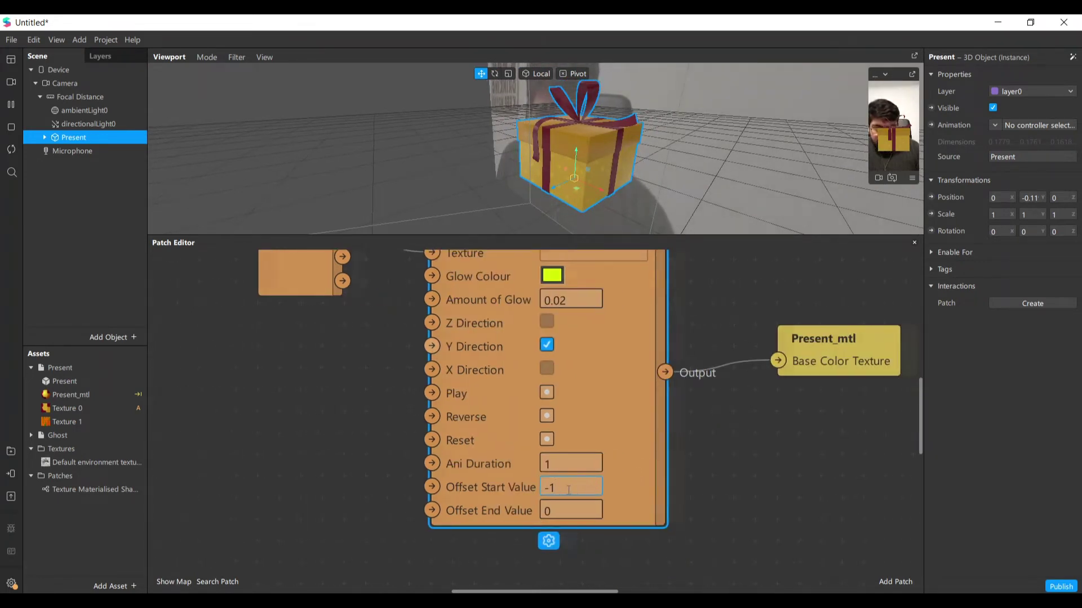
{"action": "key", "text": "BackSpace"}
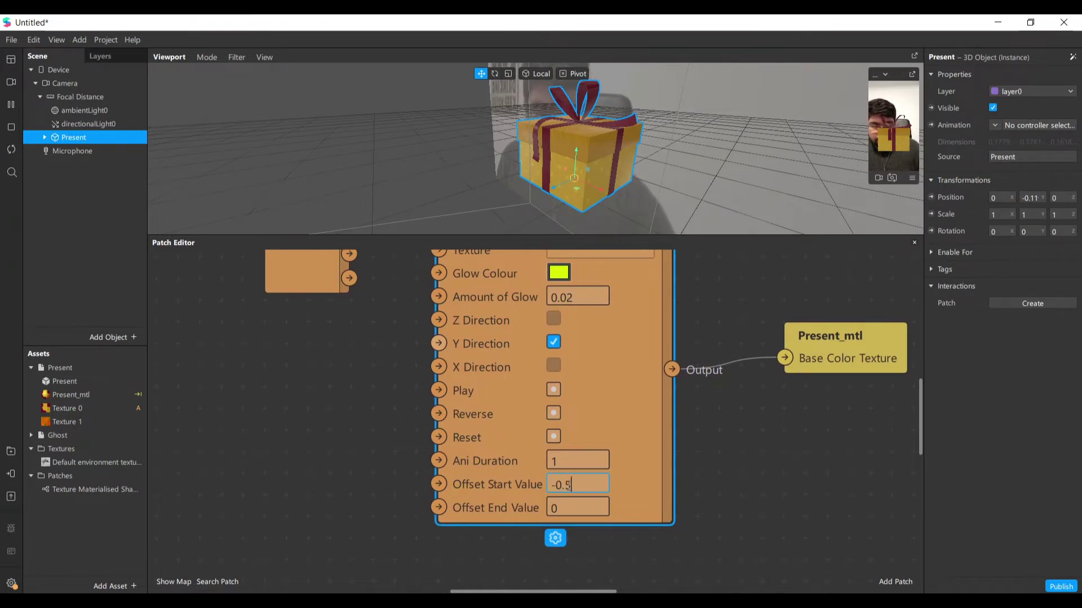
{"action": "left_click", "coordinate": [550, 488]}
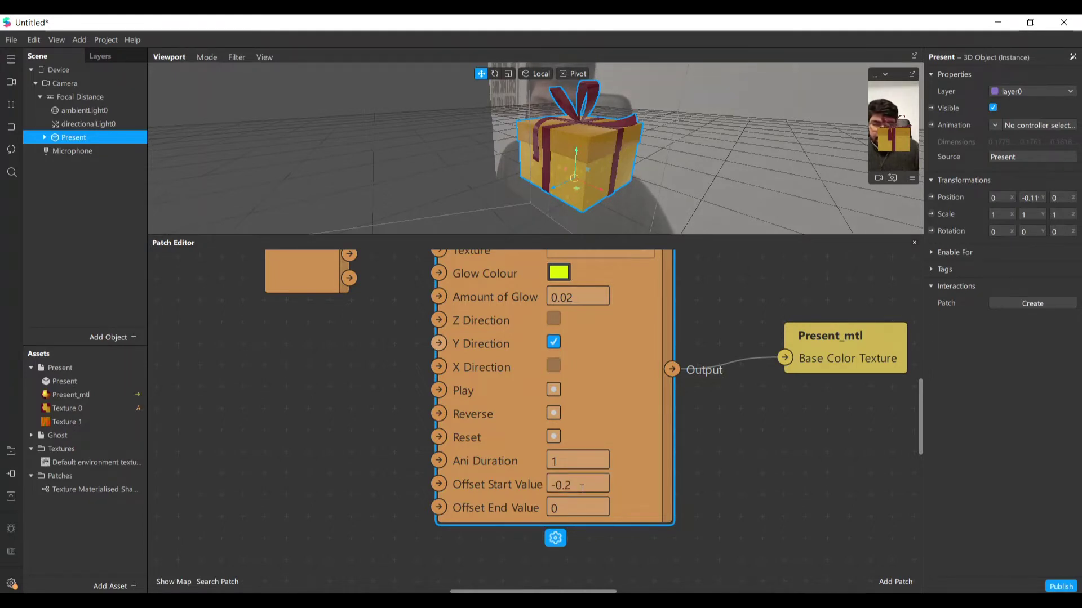
{"action": "double_click", "coordinate": [581, 486]}
{"action": "type", "text": "0"}
{"action": "key", "text": "Return"}
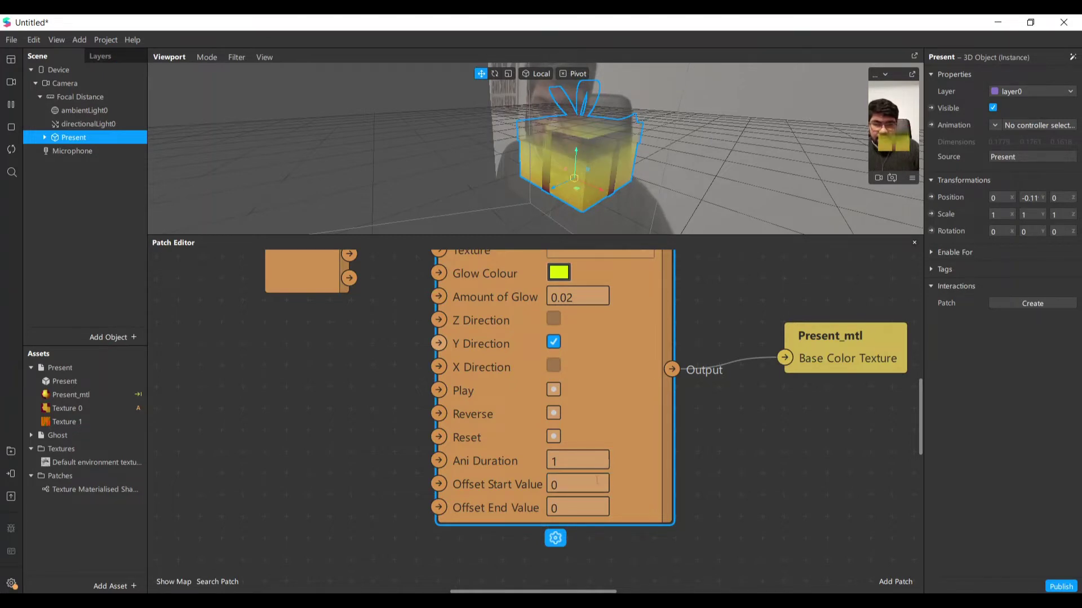
Step: Set the shader's Offset Start Value to -0.1 and examine how much of the present is materialized
{"action": "double_click", "coordinate": [564, 485]}
{"action": "scroll", "coordinate": [613, 198], "scroll_direction": "up", "scroll_amount": 3}
{"action": "mouse_move", "coordinate": [688, 191]}
{"action": "right_mouse_down"}
{"action": "mouse_move", "coordinate": [693, 202]}
{"action": "mouse_move", "coordinate": [699, 183]}
{"action": "right_mouse_up"}
{"action": "type", "text": "-0.1"}
{"action": "key", "text": "Return"}
{"action": "right_click_drag", "start_coordinate": [657, 220], "coordinate": [719, 218]}
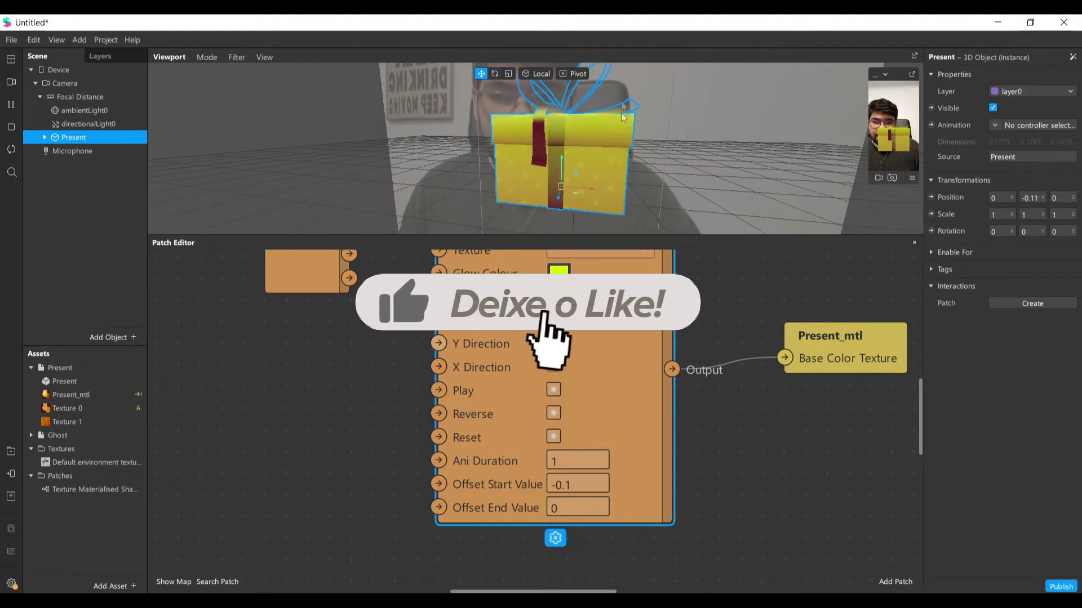
{"action": "scroll", "coordinate": [637, 140], "scroll_direction": "up", "scroll_amount": 2}
{"action": "right_click_drag", "start_coordinate": [657, 175], "coordinate": [648, 191]}
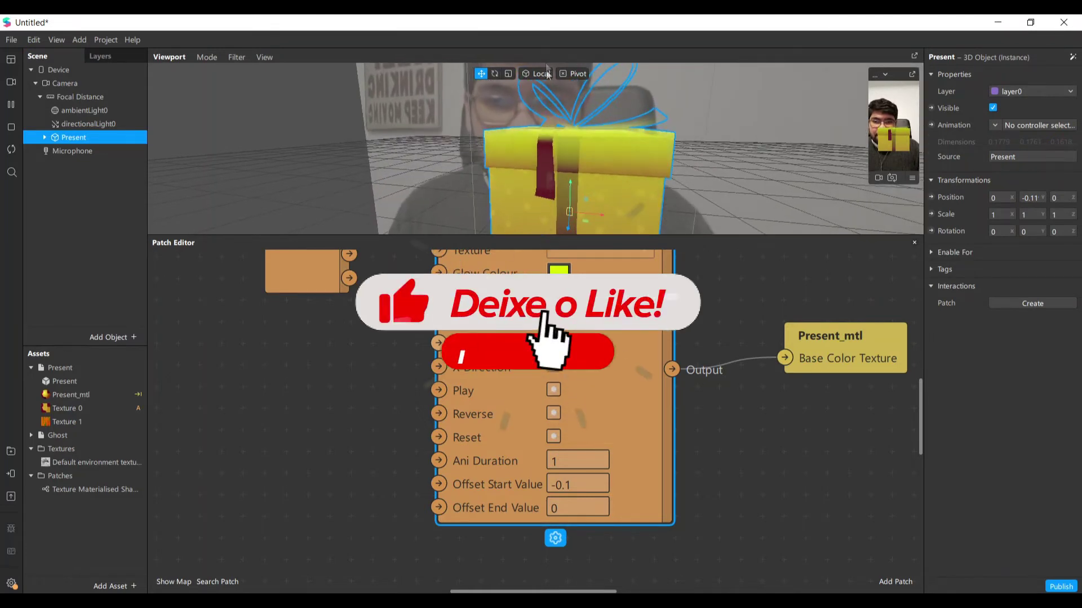
Step: Try an Offset Start Value of -0.2 on the Materialization Shader and inspect the present from several angles
{"action": "left_click", "coordinate": [583, 490]}
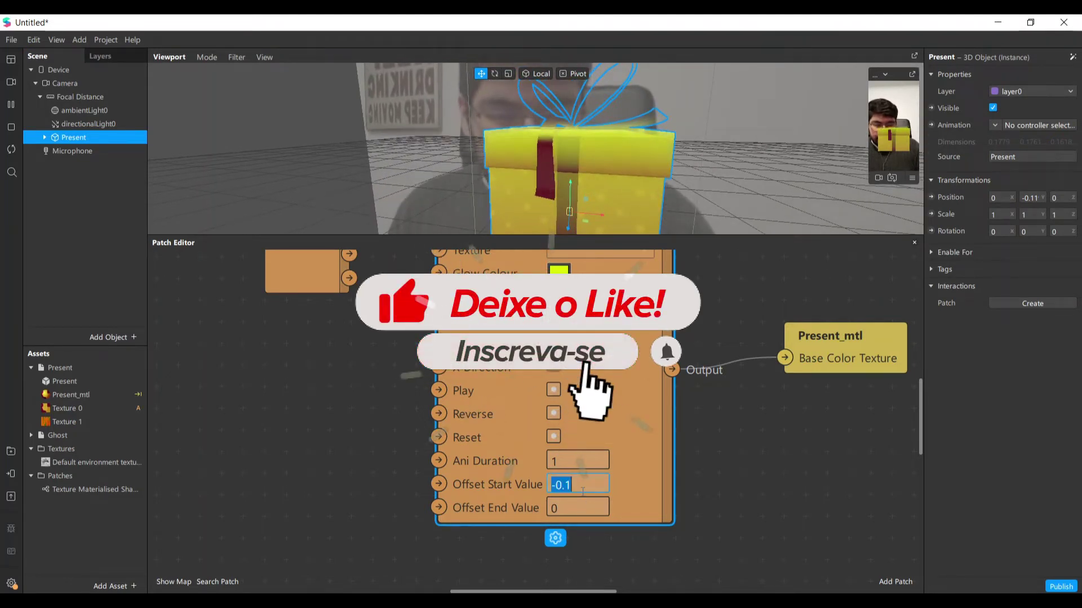
{"action": "type", "text": "-0,2"}
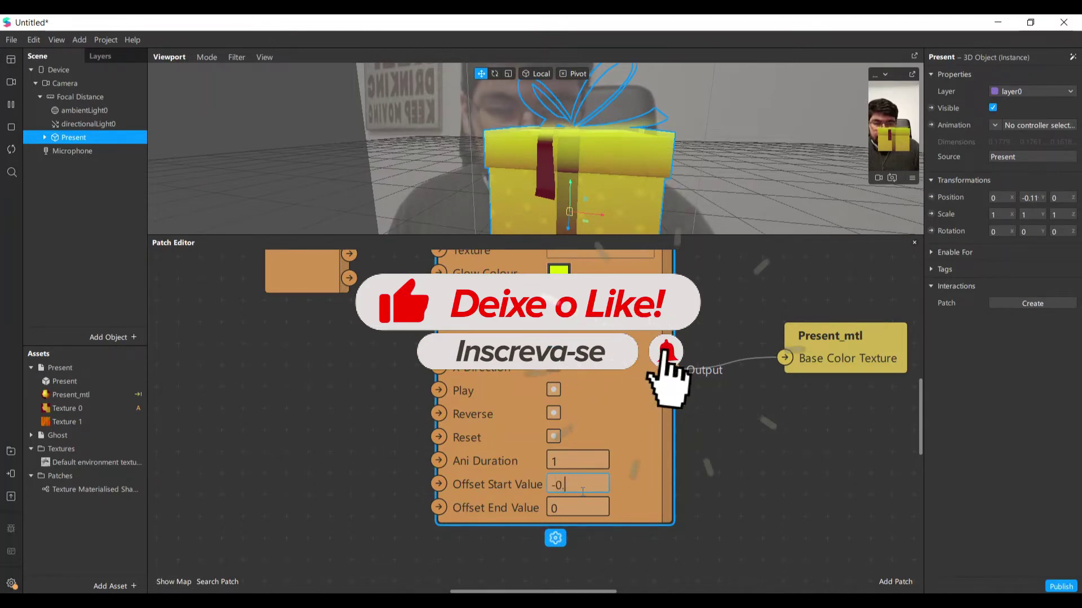
{"action": "key", "text": "Return"}
{"action": "middle_click_drag", "start_coordinate": [574, 168], "coordinate": [510, 210]}
{"action": "left_click_drag", "start_coordinate": [509, 208], "coordinate": [588, 202]}
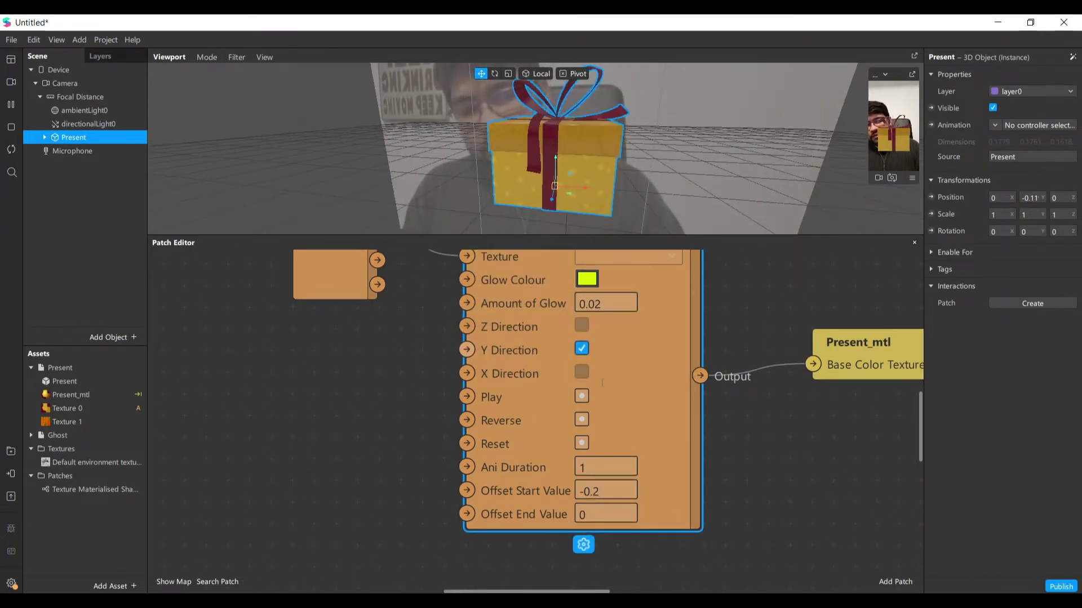
{"action": "left_click_drag", "start_coordinate": [592, 218], "coordinate": [546, 123]}
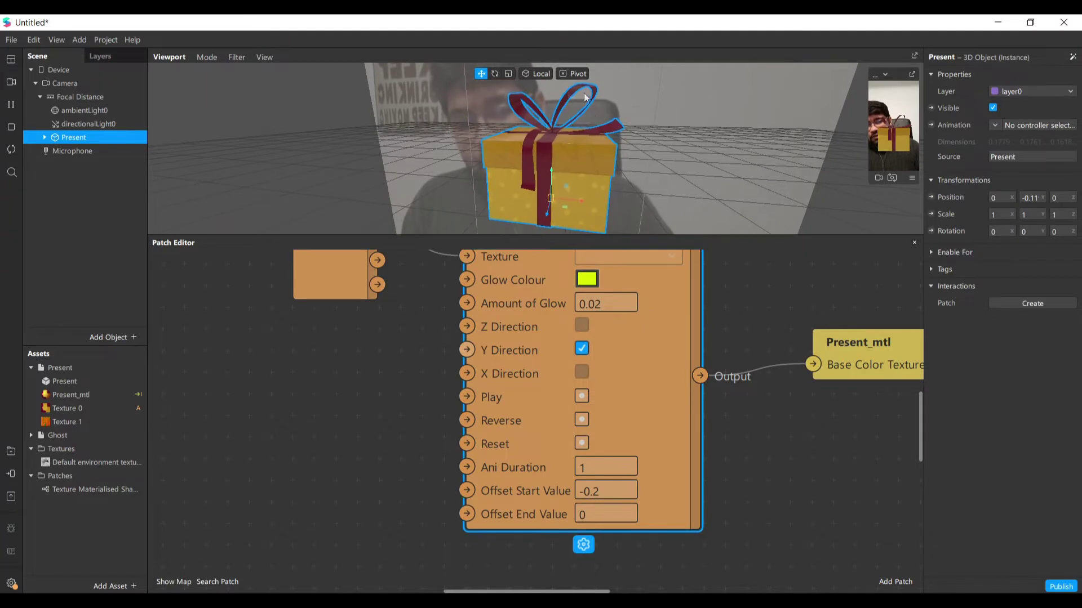
Step: Try Offset Start Values of 0 and -0.1 on the Materialization Shader
{"action": "left_click", "coordinate": [607, 492]}
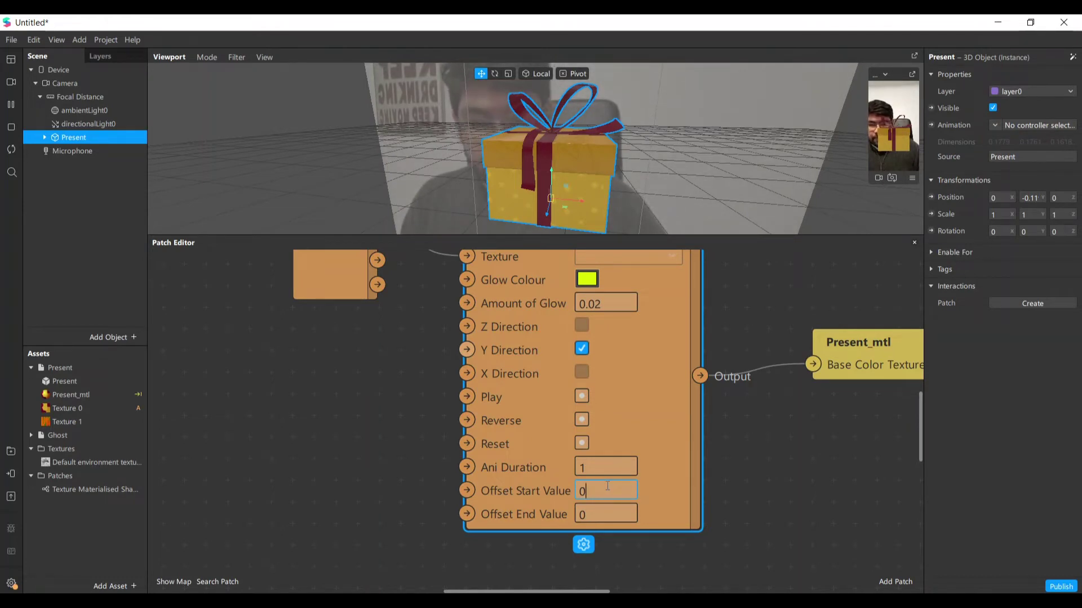
{"action": "key", "text": "Return"}
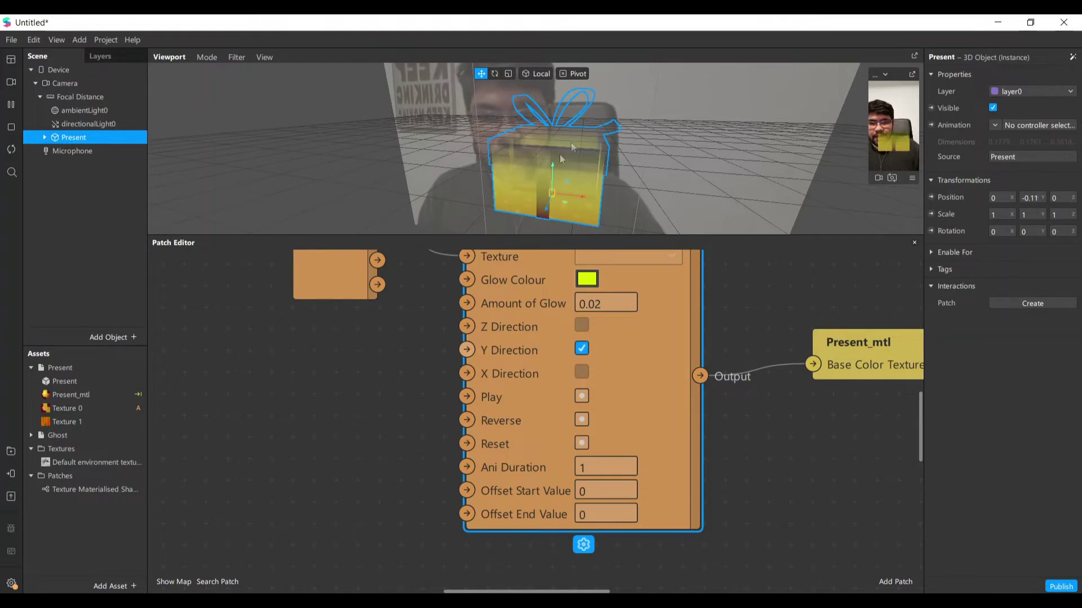
{"action": "left_click", "coordinate": [595, 494]}
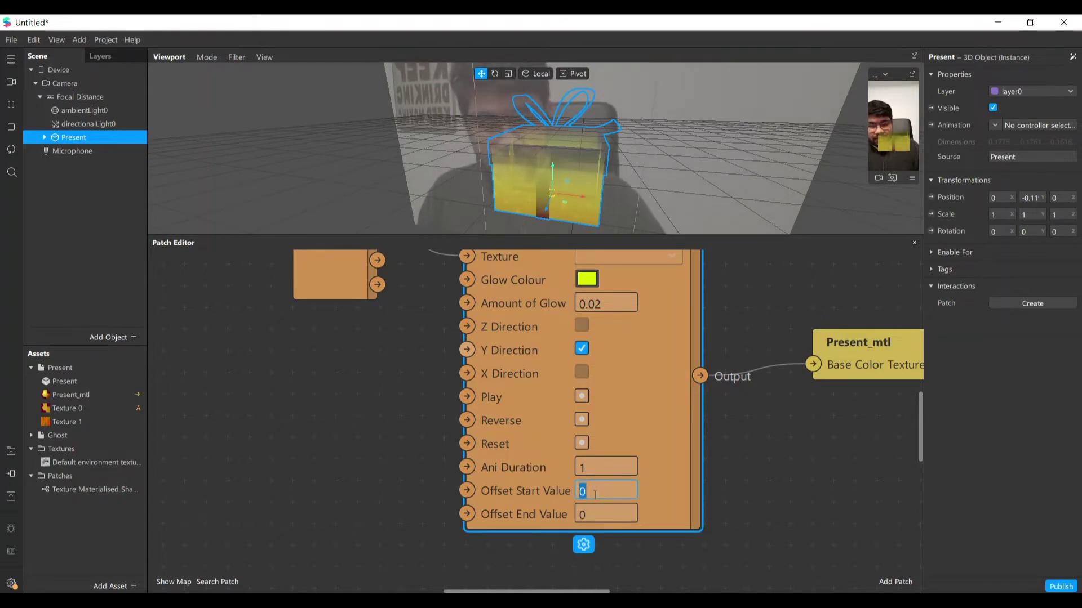
{"action": "type", "text": "-0."}
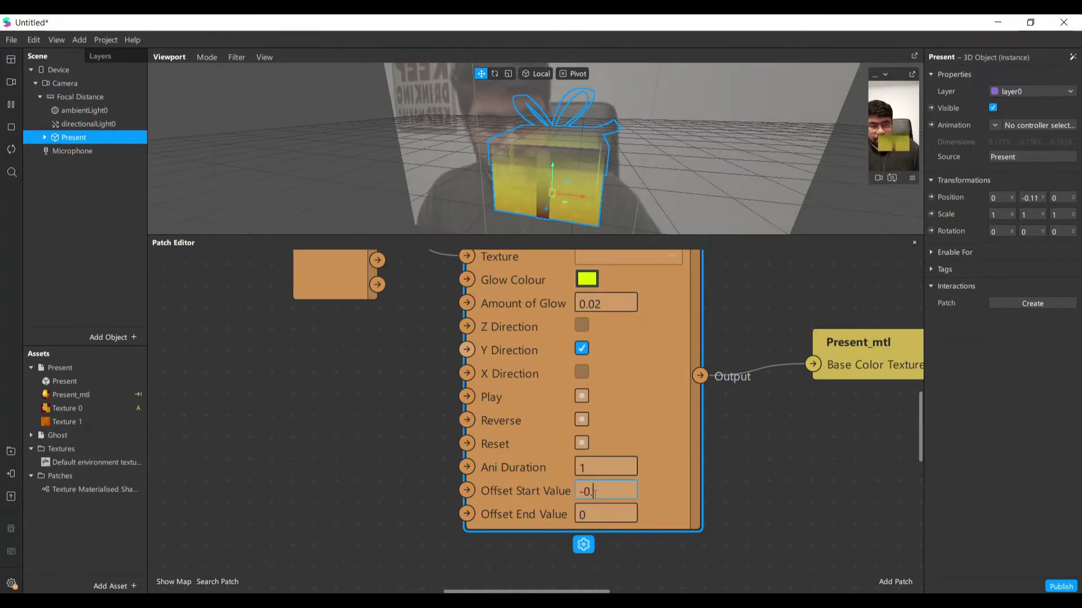
{"action": "type", "text": "1"}
{"action": "key", "text": "Return"}
Step: Set the Materialization Shader's Offset Start Value to 0.1 and inspect the present from other angles
{"action": "left_click", "coordinate": [602, 487]}
{"action": "type", "text": "0."}
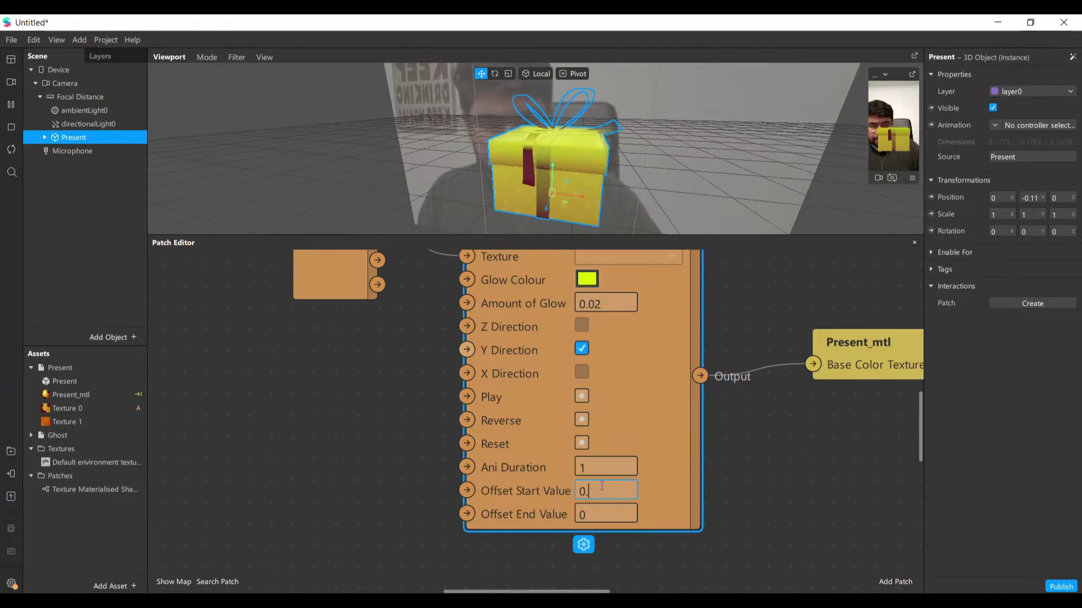
{"action": "type", "text": "1"}
{"action": "key", "text": "Return"}
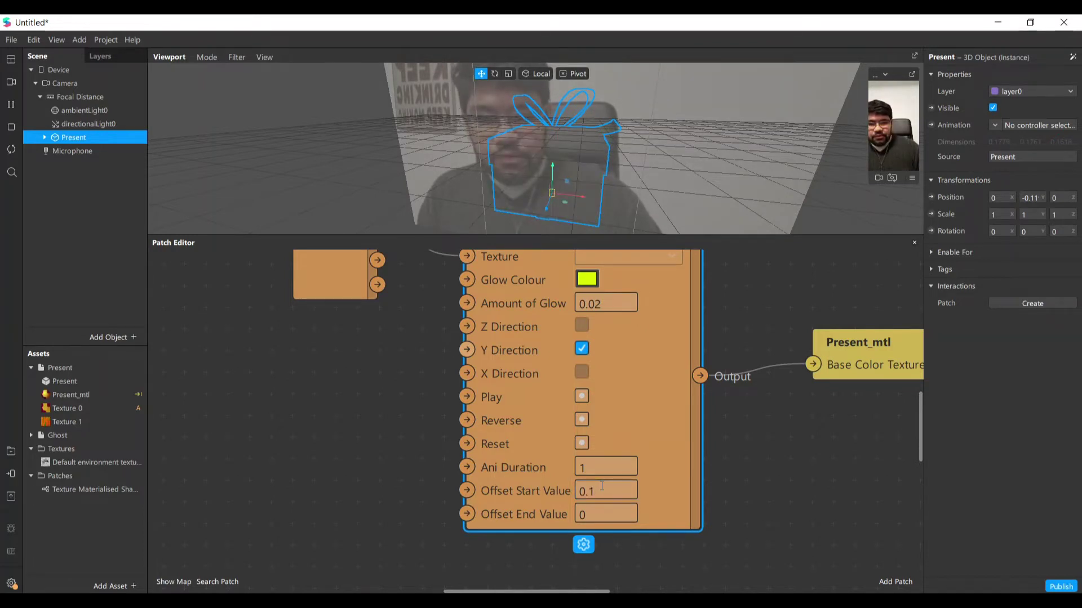
{"action": "middle_click_drag", "start_coordinate": [636, 172], "coordinate": [596, 191]}
{"action": "scroll", "coordinate": [508, 172], "scroll_direction": "up", "scroll_amount": 2}
{"action": "right_click_drag", "start_coordinate": [596, 196], "coordinate": [582, 113]}
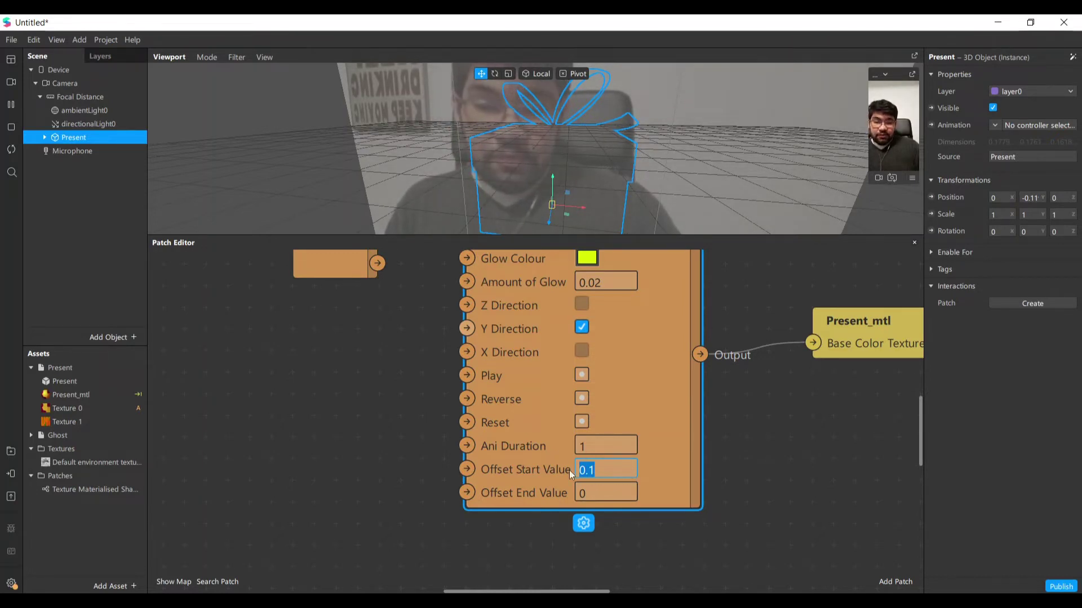
{"action": "middle_click_drag", "start_coordinate": [728, 324], "coordinate": [843, 347]}
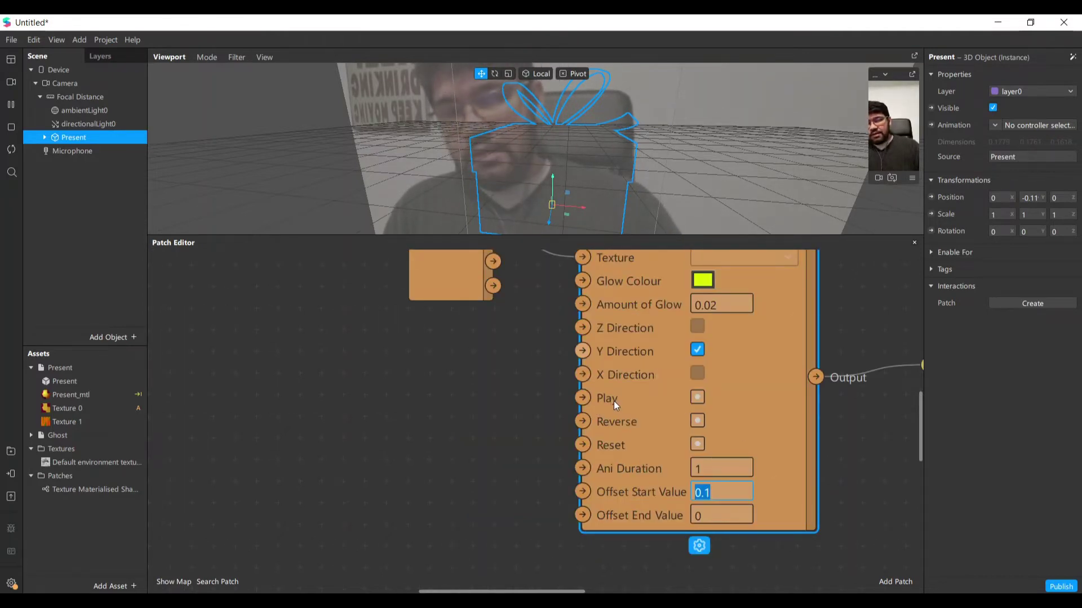
{"action": "scroll", "coordinate": [759, 383], "scroll_direction": "up", "scroll_amount": 2}
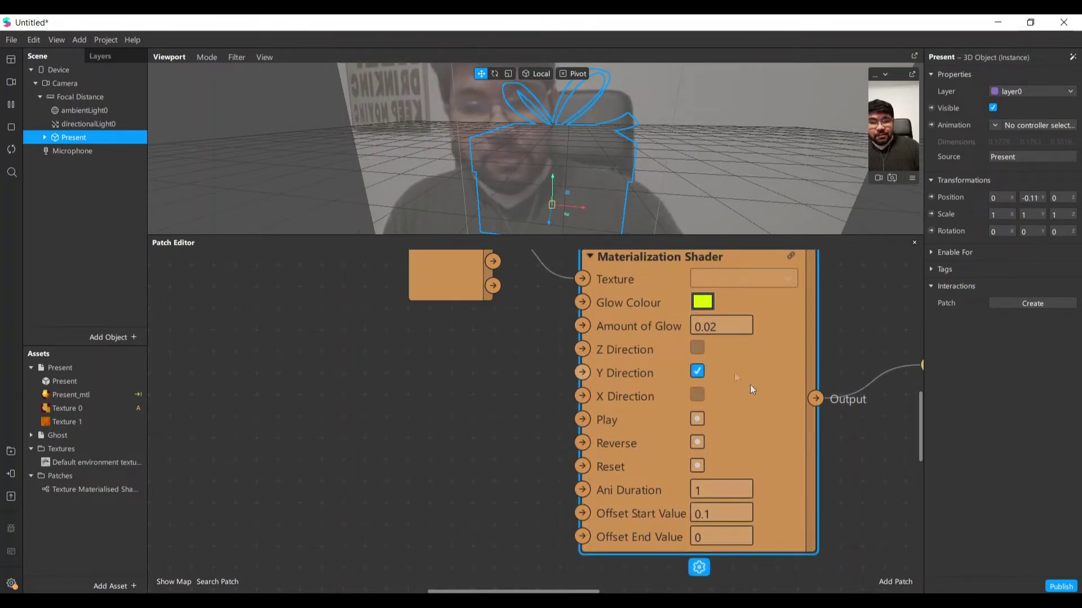
{"action": "scroll", "coordinate": [699, 355], "scroll_direction": "up", "scroll_amount": 4}
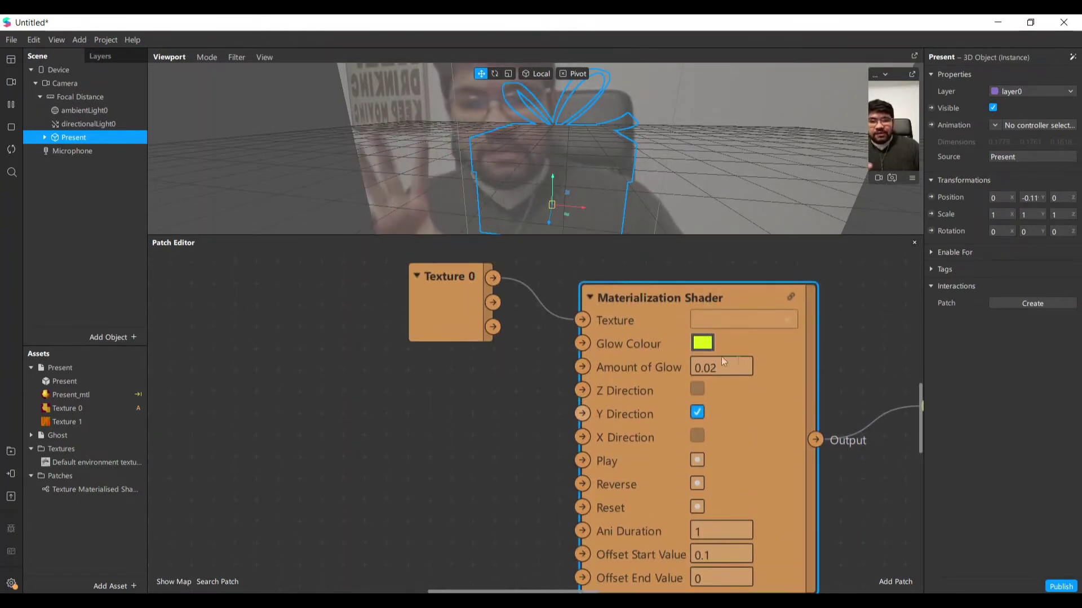
{"action": "scroll", "coordinate": [775, 383], "scroll_direction": "down", "scroll_amount": 6}
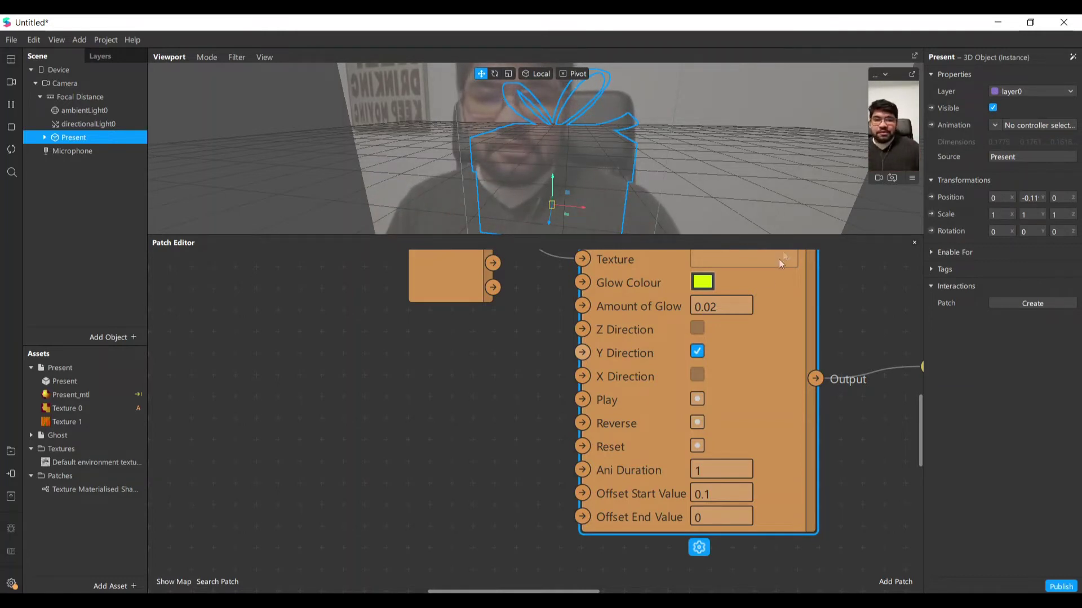
{"action": "scroll", "coordinate": [663, 348], "scroll_direction": "up", "scroll_amount": 2}
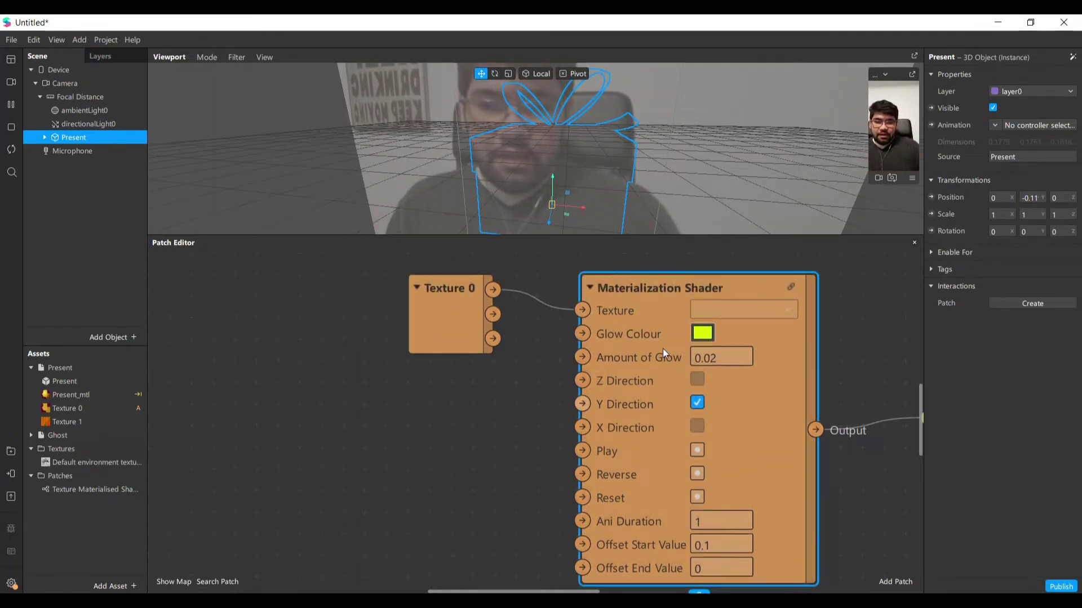
Step: Add an Animation patch and place it in the free space before the Materialization Shader
{"action": "scroll", "coordinate": [614, 449], "scroll_direction": "down", "scroll_amount": 2}
{"action": "right_click", "coordinate": [561, 438]}
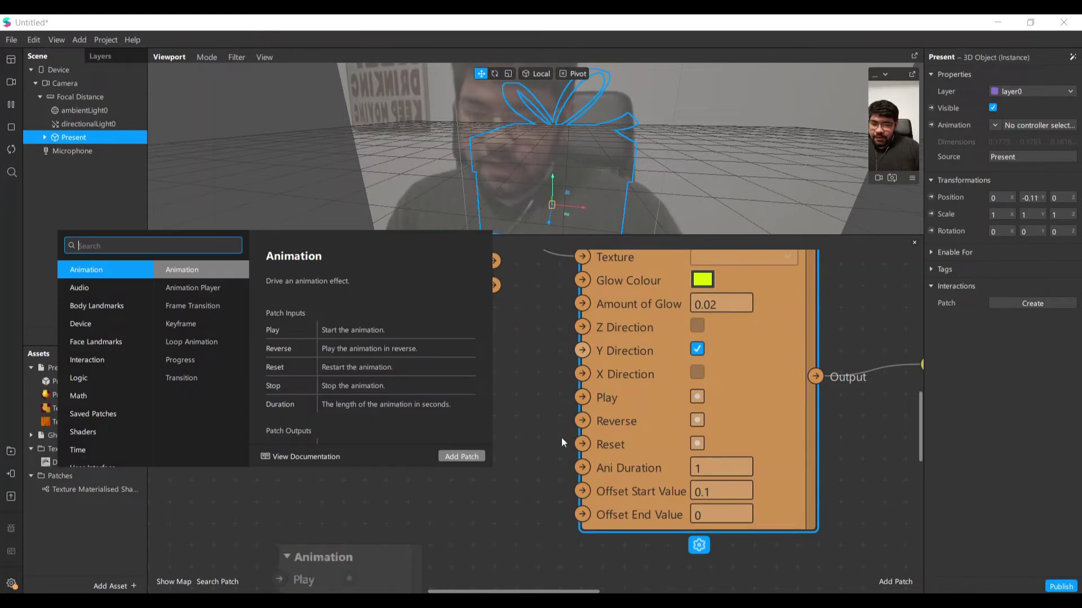
{"action": "left_click", "coordinate": [419, 539]}
{"action": "right_click", "coordinate": [264, 446]}
{"action": "type", "text": "Animation"}
{"action": "key", "text": "Return"}
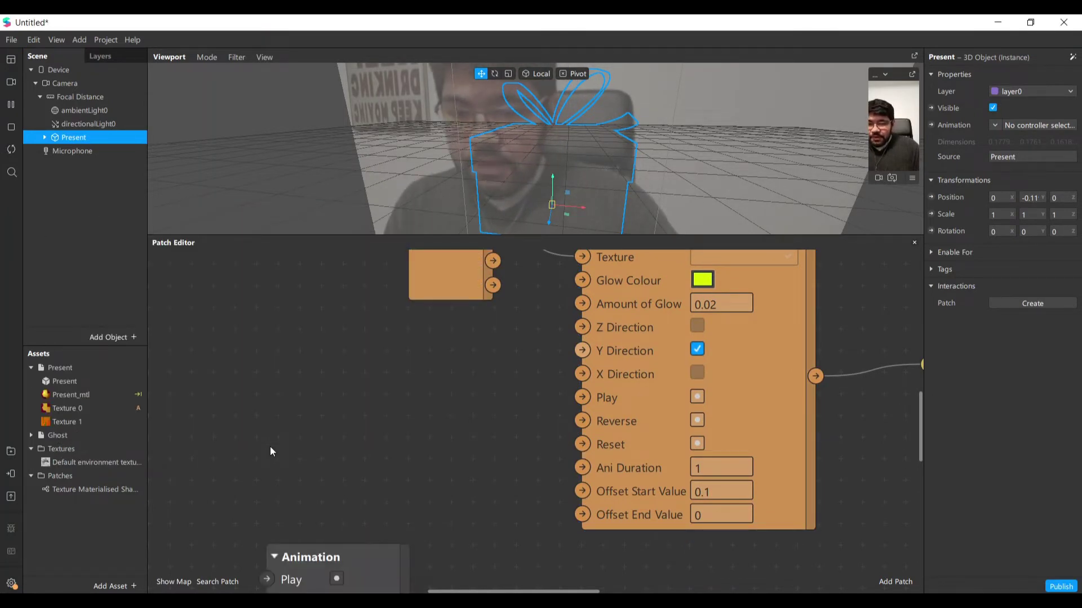
{"action": "left_click_drag", "start_coordinate": [315, 564], "coordinate": [308, 373]}
Step: Add a Screen Tap patch and place it well ahead of the Animation patch
{"action": "scroll", "coordinate": [308, 372], "scroll_direction": "left", "scroll_amount": 4}
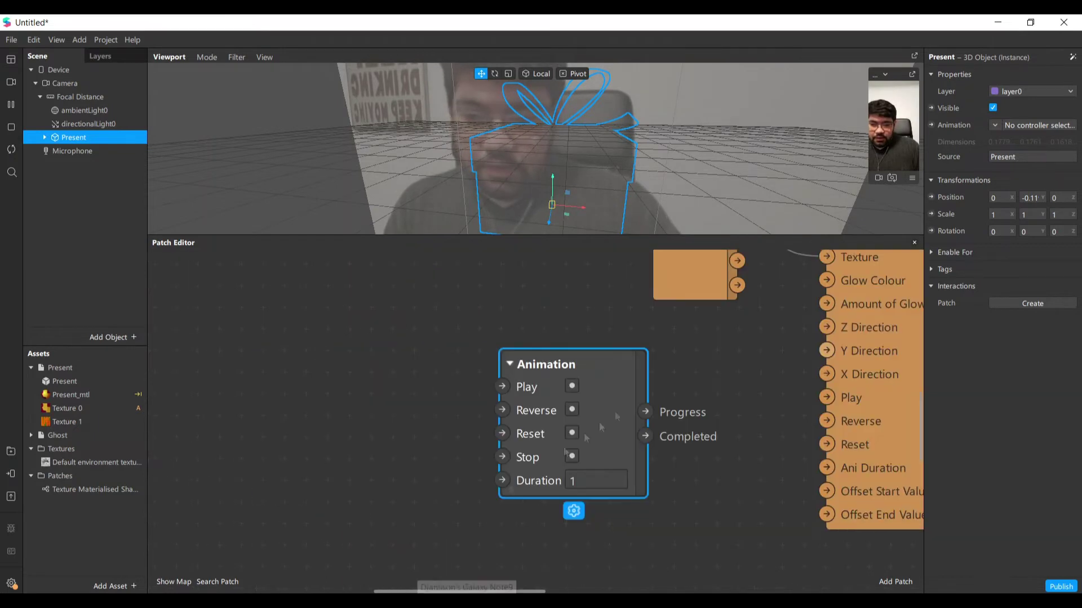
{"action": "right_click", "coordinate": [327, 404]}
{"action": "type", "text": "scre"}
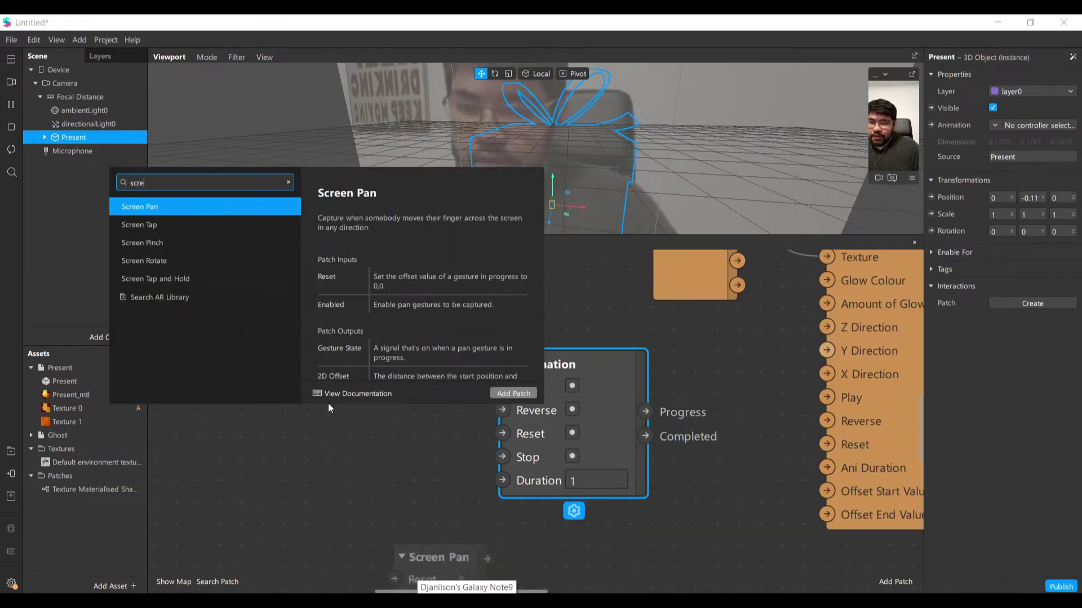
{"action": "type", "text": "n"}
{"action": "key", "text": "BackSpace"}
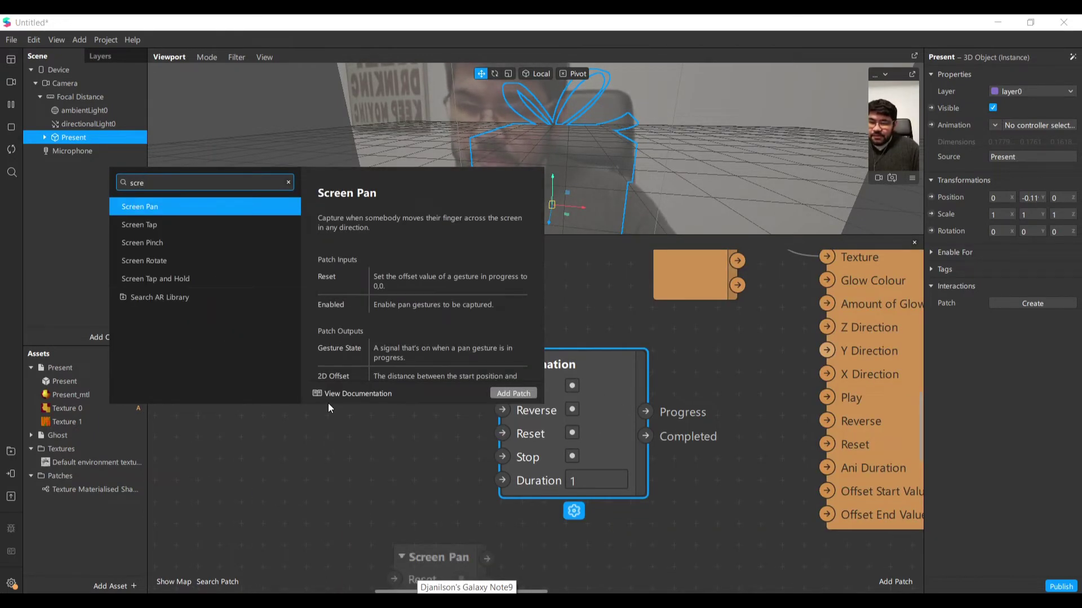
{"action": "key", "text": "Down"}
{"action": "key", "text": "Return"}
{"action": "left_click_drag", "start_coordinate": [337, 418], "coordinate": [113, 361]}
Step: Add a Switch patch with its Flip input fed by the Screen Tap output and place it between Screen Tap and Animation
{"action": "left_click_drag", "start_coordinate": [205, 367], "coordinate": [311, 364]}
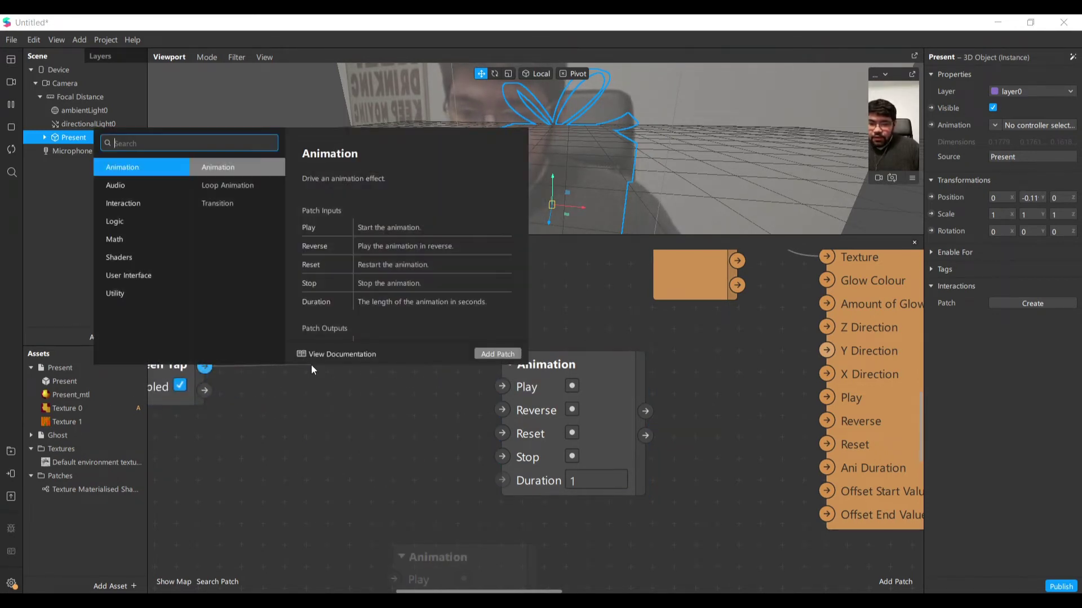
{"action": "type", "text": "swith"}
{"action": "key", "text": "BackSpace"}
{"action": "type", "text": "c"}
{"action": "key", "text": "Return"}
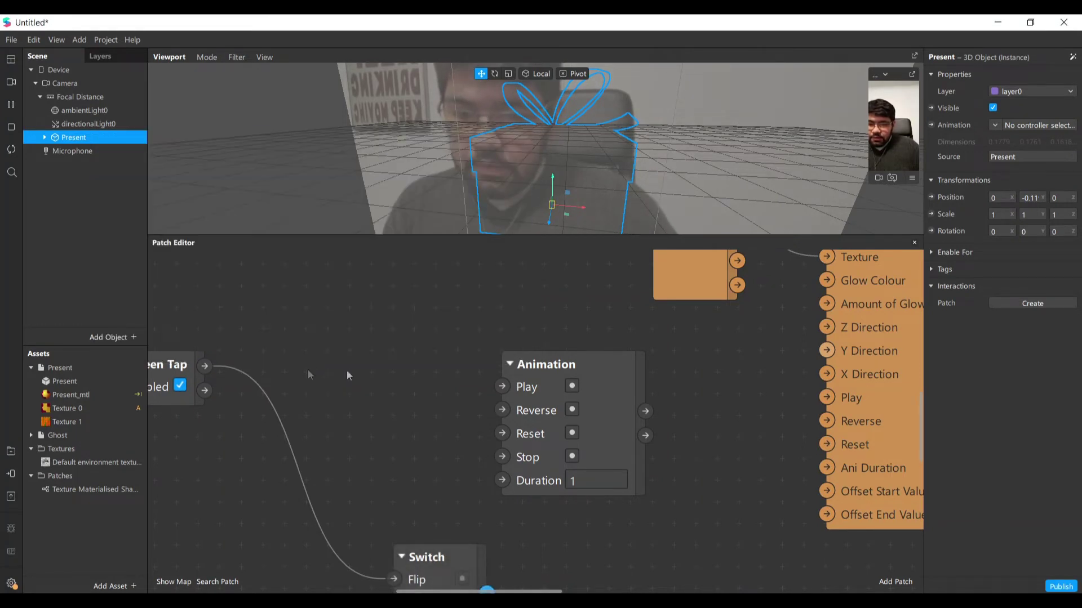
{"action": "left_click_drag", "start_coordinate": [429, 556], "coordinate": [301, 366]}
Step: Add a Pulse patch fed by the Switch output
{"action": "left_click_drag", "start_coordinate": [336, 400], "coordinate": [428, 343]}
{"action": "type", "text": "pulse"}
{"action": "key", "text": "Down"}
{"action": "key", "text": "Down"}
{"action": "key", "text": "Down"}
{"action": "key", "text": "Return"}
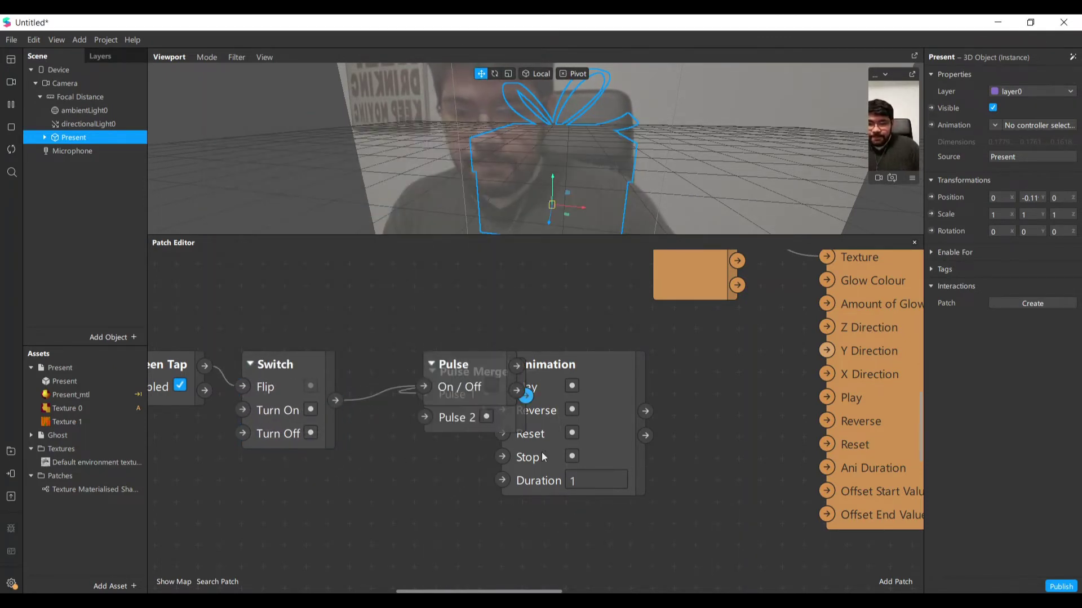
Step: Delete the extra Pulse Merge patch and line up the Pulse and Animation patches after the Switch
{"action": "left_click_drag", "start_coordinate": [574, 374], "coordinate": [679, 374]}
{"action": "left_click_drag", "start_coordinate": [494, 390], "coordinate": [421, 476]}
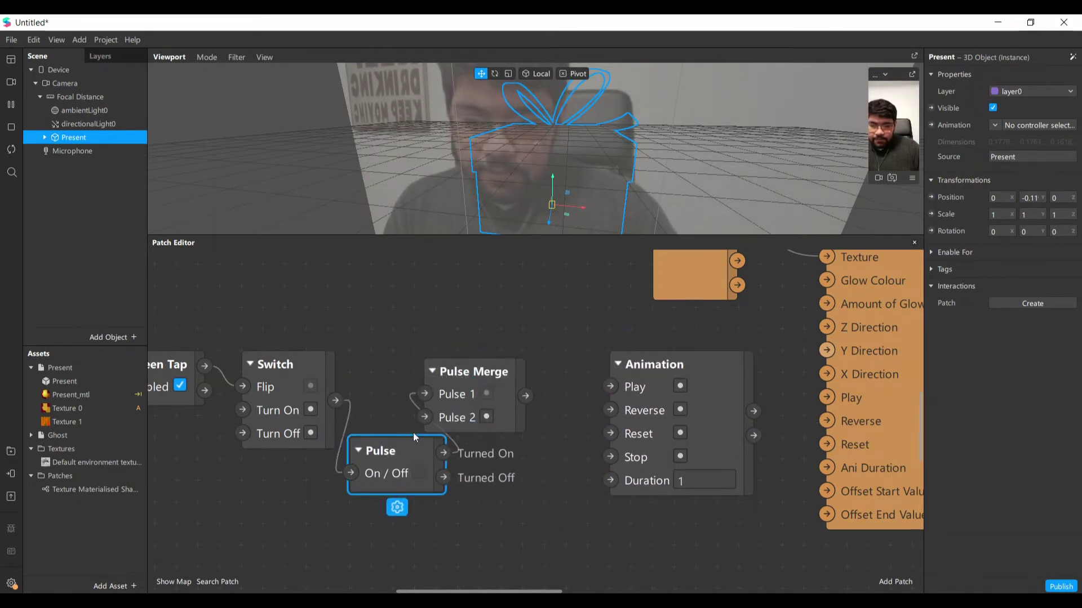
{"action": "left_click_drag", "start_coordinate": [458, 369], "coordinate": [536, 404]}
{"action": "key", "text": "Delete"}
{"action": "left_click_drag", "start_coordinate": [395, 472], "coordinate": [416, 407]}
{"action": "left_click_drag", "start_coordinate": [665, 367], "coordinate": [553, 322]}
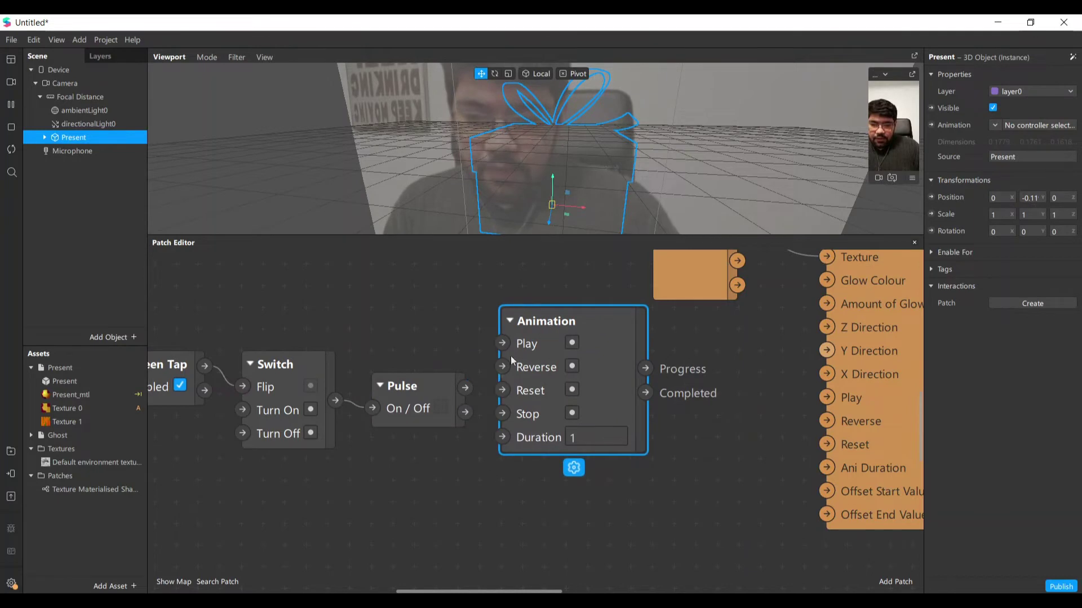
Step: Connect the Pulse's Turned On output to the Animation's Play and its Turned Off output to Reverse
{"action": "left_click_drag", "start_coordinate": [466, 388], "coordinate": [549, 405]}
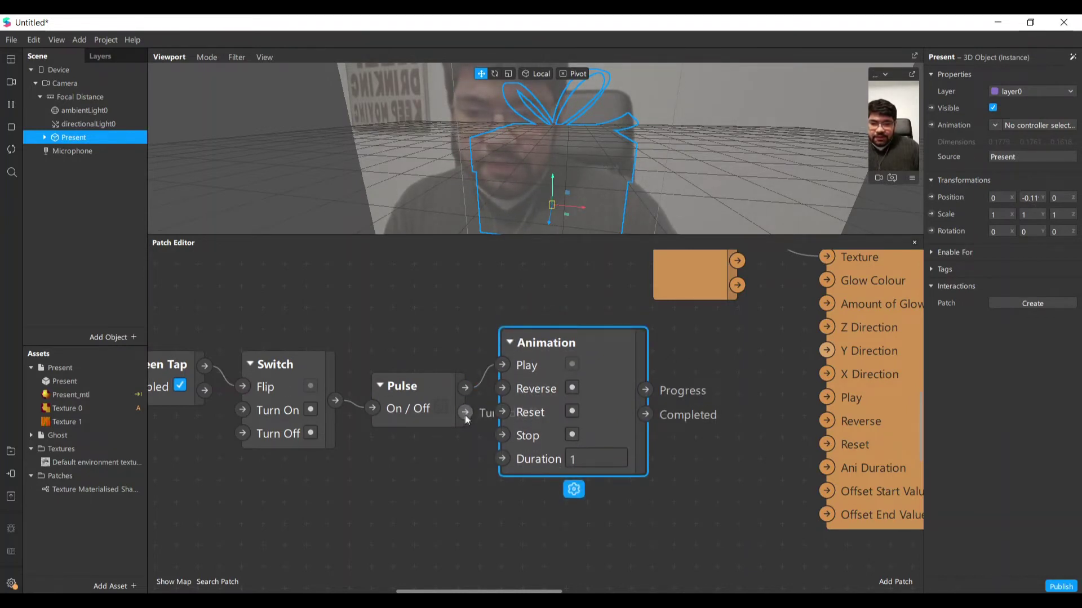
{"action": "left_click_drag", "start_coordinate": [464, 413], "coordinate": [499, 393]}
{"action": "left_click", "coordinate": [503, 391]}
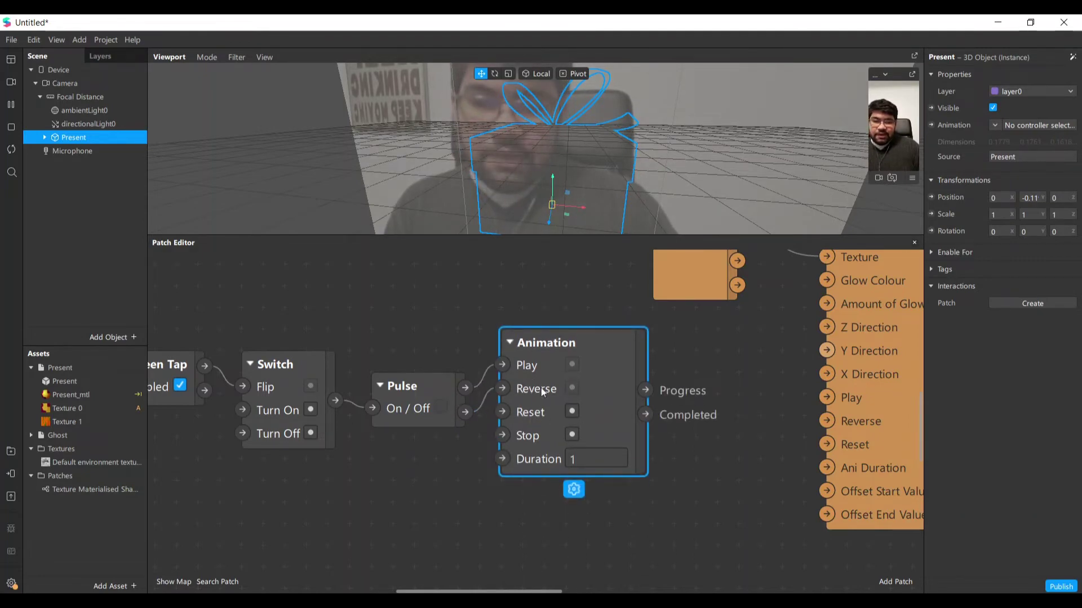
Step: Add a Transition patch fed by the Animation's Progress output and place it beside the Animation patch
{"action": "left_click_drag", "start_coordinate": [534, 592], "coordinate": [584, 592]}
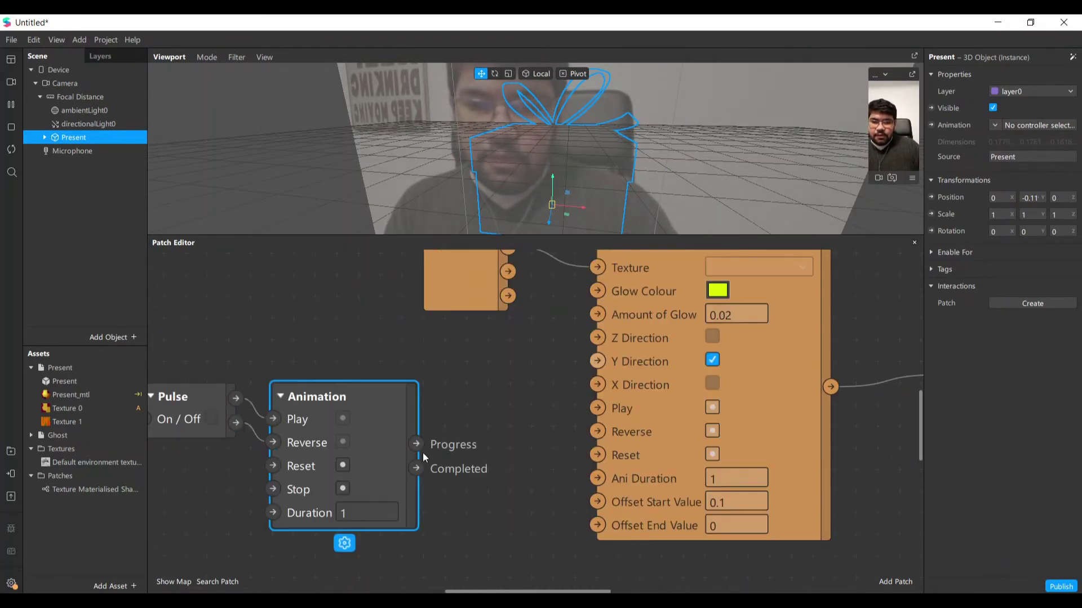
{"action": "left_click_drag", "start_coordinate": [416, 444], "coordinate": [501, 429]}
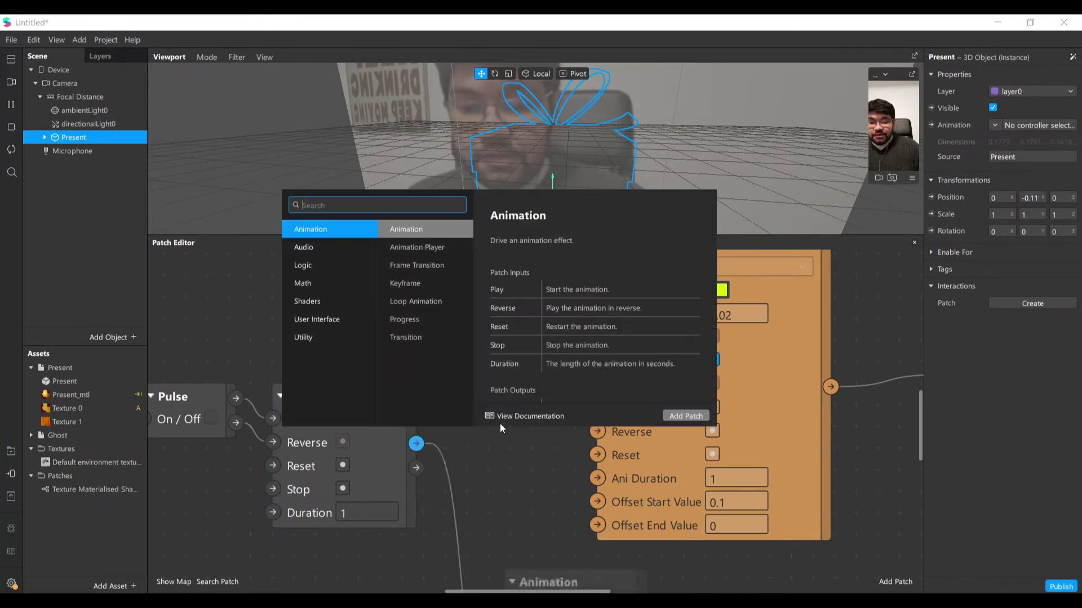
{"action": "type", "text": "treansi"}
{"action": "key", "text": "BackSpace"}
{"action": "key", "text": "BackSpace"}
{"action": "key", "text": "BackSpace"}
{"action": "key", "text": "BackSpace"}
{"action": "key", "text": "BackSpace"}
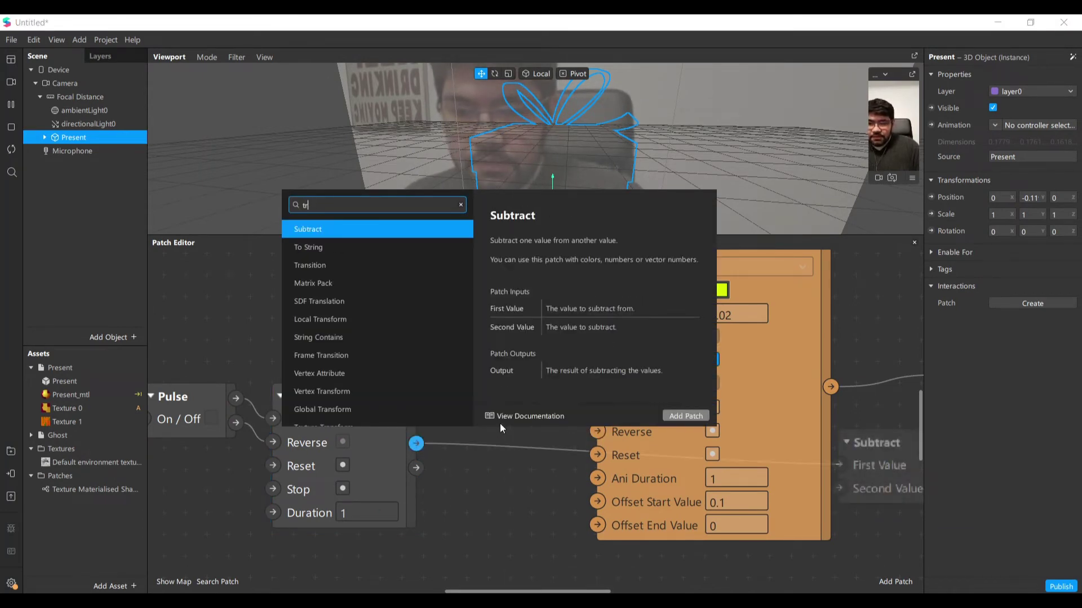
{"action": "type", "text": "an"}
{"action": "key", "text": "Return"}
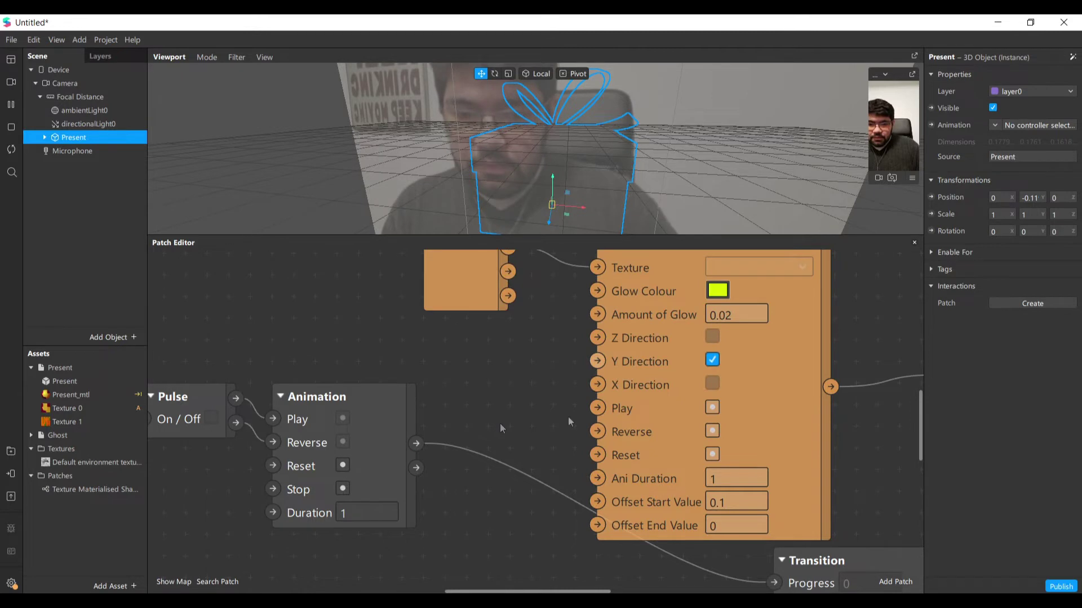
{"action": "left_click_drag", "start_coordinate": [842, 571], "coordinate": [495, 405]}
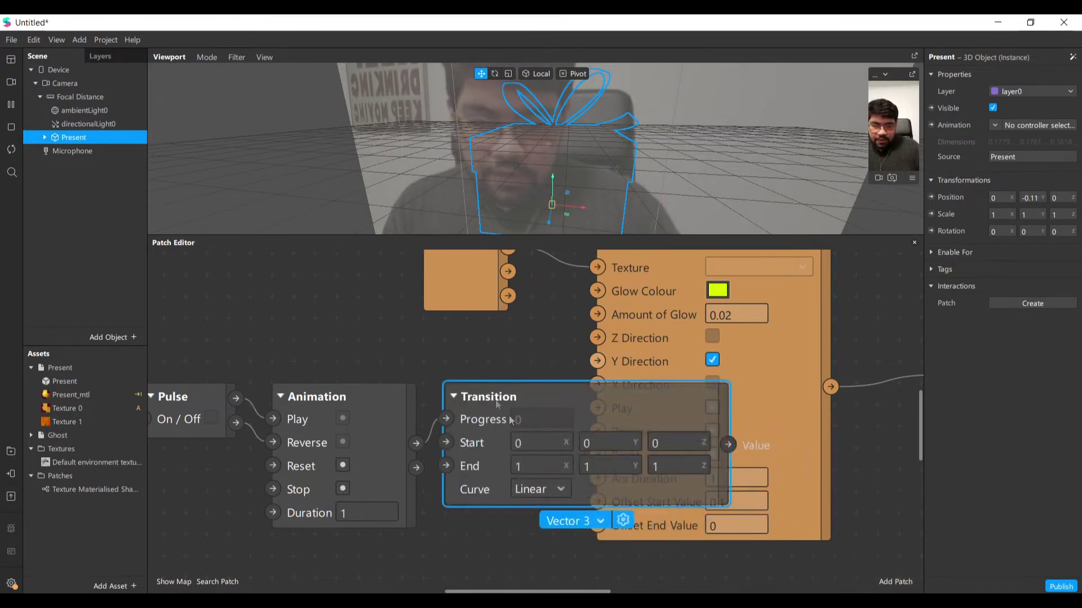
Step: Change the Transition patch's value type to Number and set its Start to -0.2
{"action": "left_click", "coordinate": [579, 521]}
{"action": "left_click", "coordinate": [570, 540]}
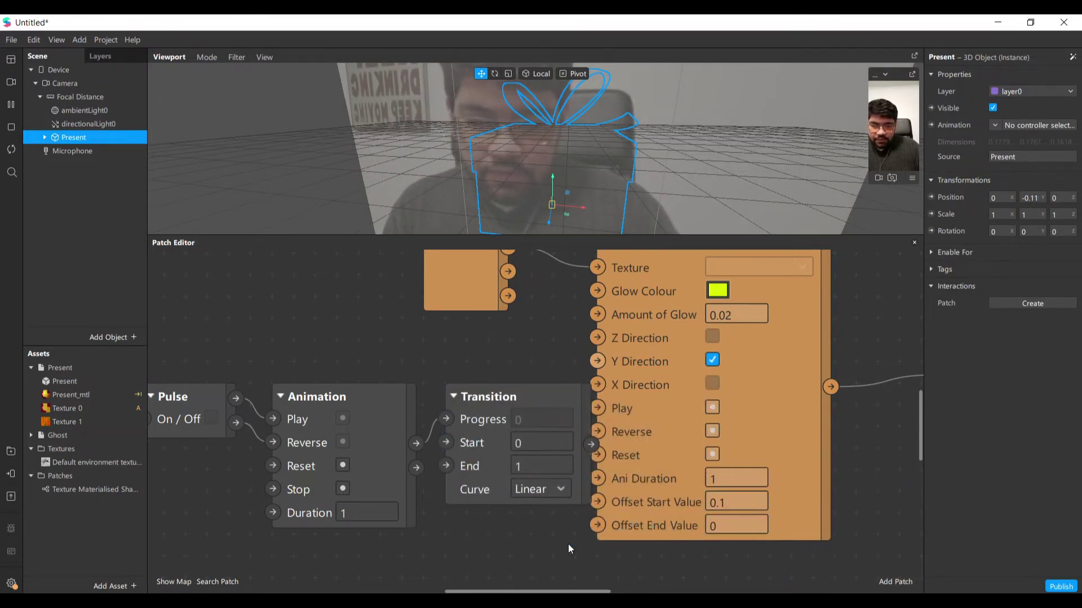
{"action": "left_click", "coordinate": [524, 448]}
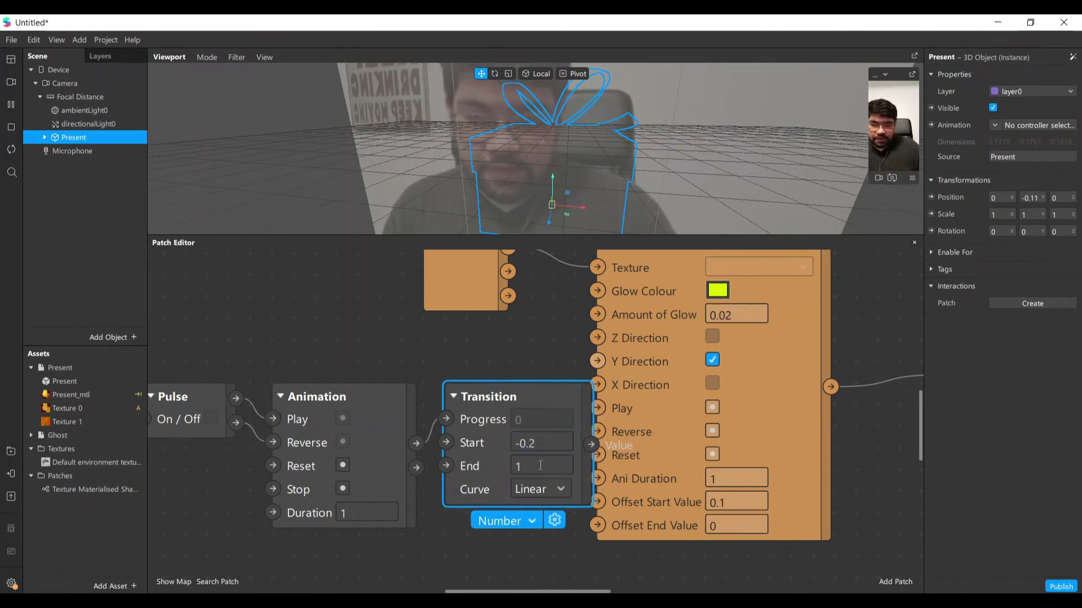
Step: Set the Transition's End to 0.1, connect its Value to the Materialization Shader's Offset Start Value, and space the connected patches apart
{"action": "type", "text": "0."}
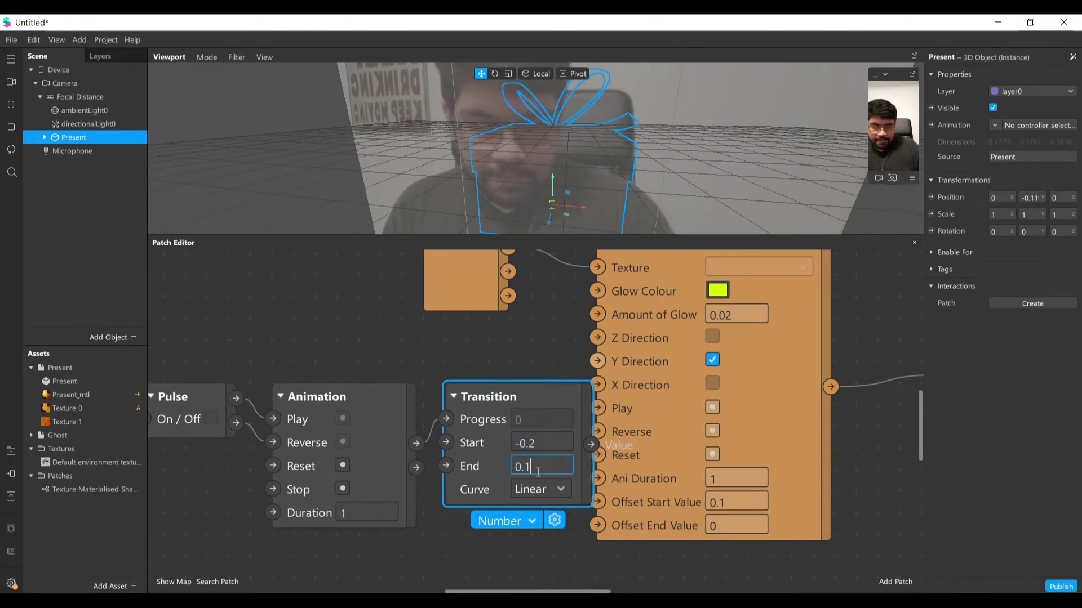
{"action": "left_click", "coordinate": [863, 458]}
{"action": "left_click_drag", "start_coordinate": [793, 397], "coordinate": [815, 354]}
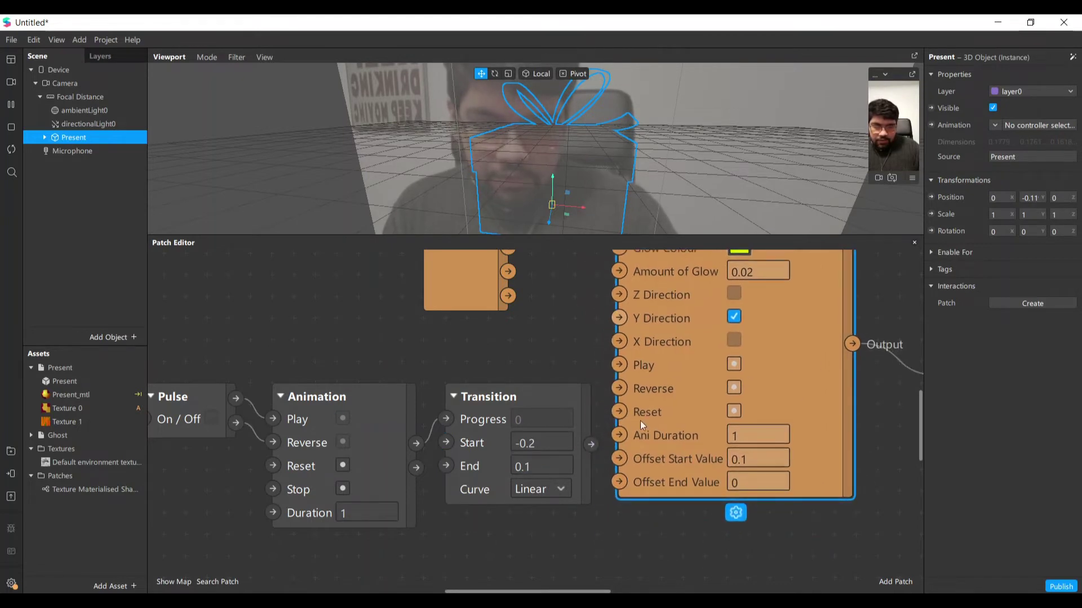
{"action": "left_click_drag", "start_coordinate": [589, 445], "coordinate": [619, 457]}
{"action": "left_click_drag", "start_coordinate": [565, 358], "coordinate": [156, 501]}
{"action": "left_click_drag", "start_coordinate": [499, 398], "coordinate": [433, 399]}
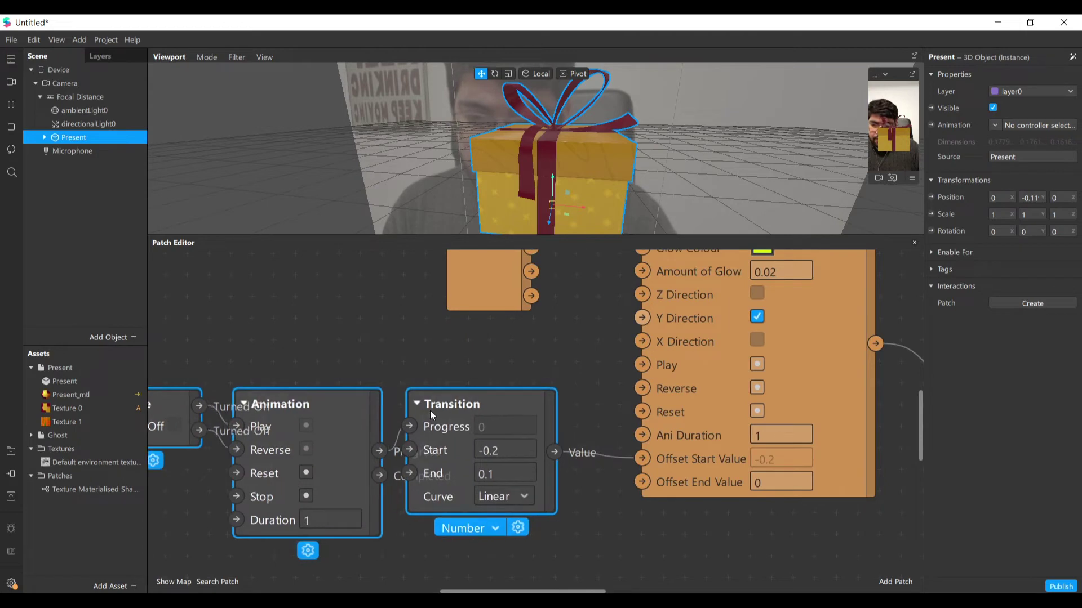
Step: Enlarge the viewport and the simulator preview to examine the Present's materialization effect
{"action": "scroll", "coordinate": [763, 389], "scroll_direction": "up", "scroll_amount": 3}
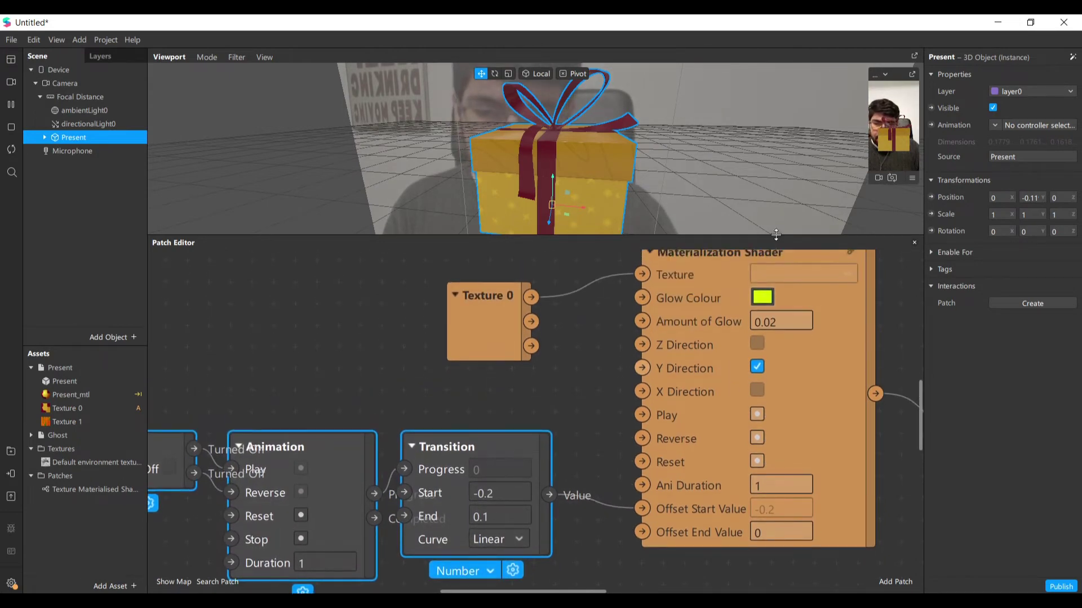
{"action": "left_click_drag", "start_coordinate": [776, 234], "coordinate": [671, 371]}
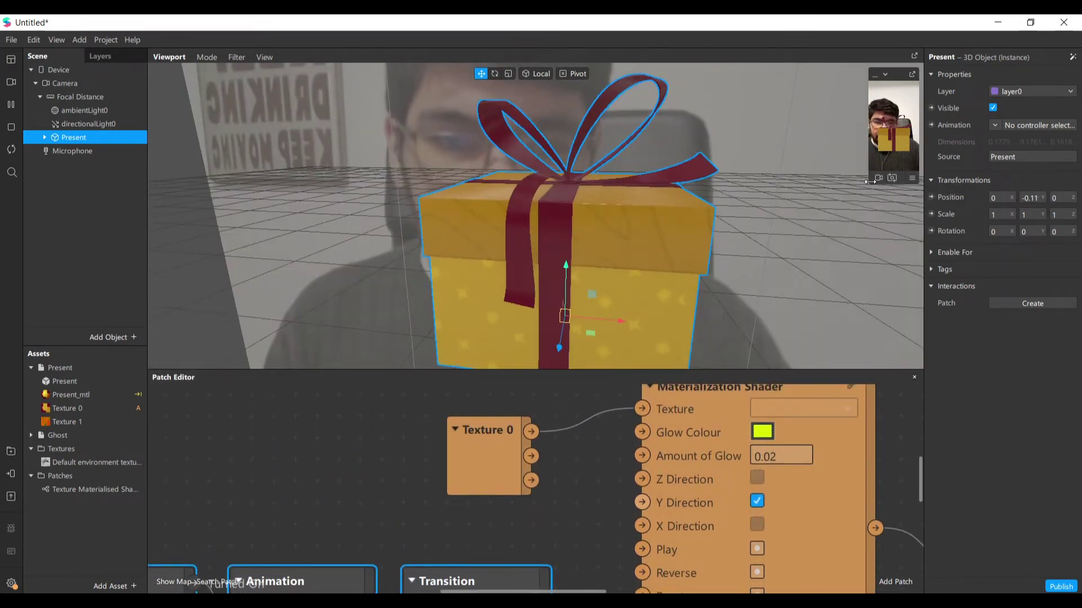
{"action": "left_click_drag", "start_coordinate": [871, 182], "coordinate": [767, 364]}
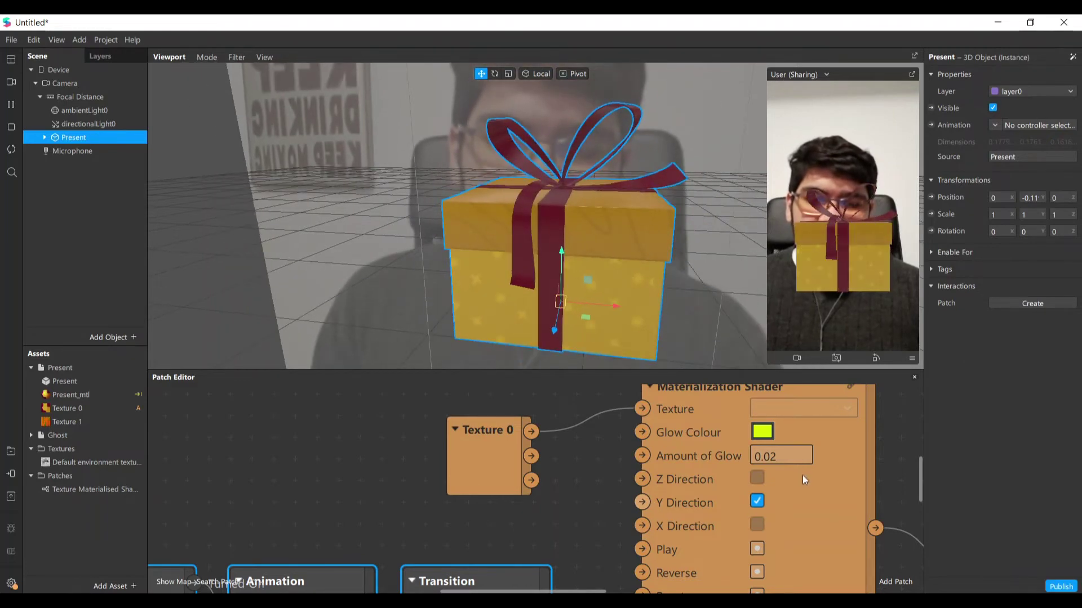
Step: Change the Materialization Shader's Glow Colour to red and enlarge the preview to check the effect
{"action": "scroll", "coordinate": [802, 475], "scroll_direction": "down", "scroll_amount": 1}
{"action": "left_click_drag", "start_coordinate": [687, 369], "coordinate": [690, 240]}
{"action": "left_click", "coordinate": [763, 289]}
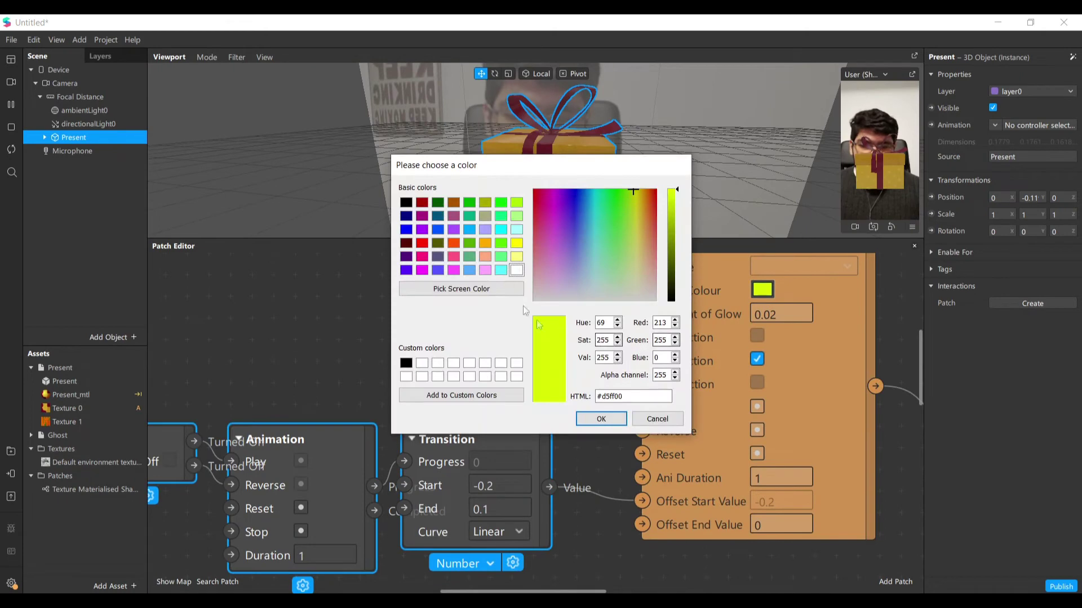
{"action": "left_click", "coordinate": [421, 244]}
{"action": "left_click", "coordinate": [599, 419]}
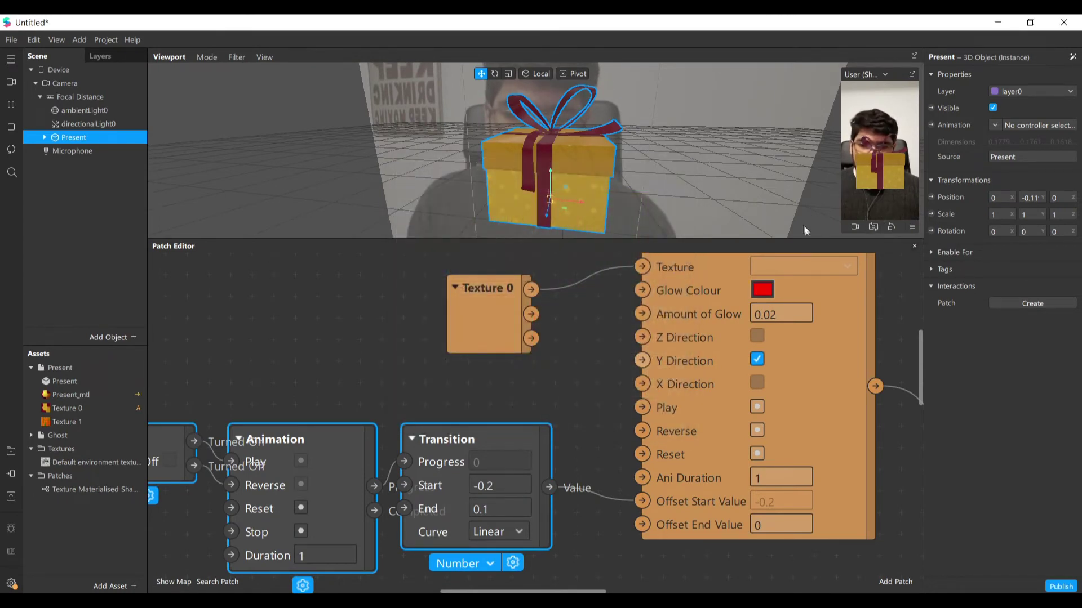
{"action": "left_click_drag", "start_coordinate": [808, 240], "coordinate": [809, 362]}
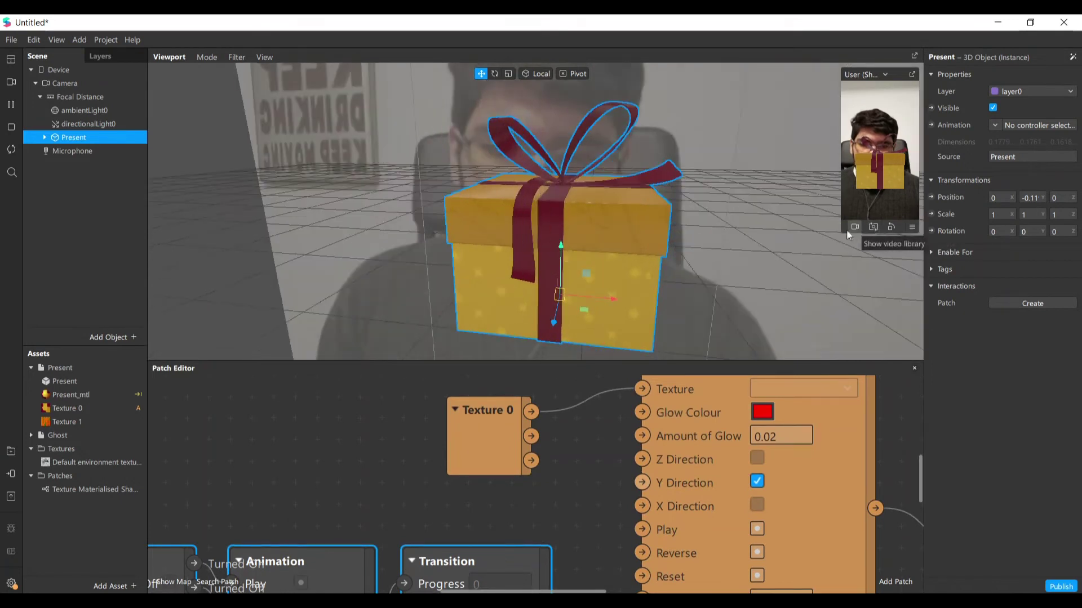
{"action": "left_click_drag", "start_coordinate": [841, 232], "coordinate": [771, 355]}
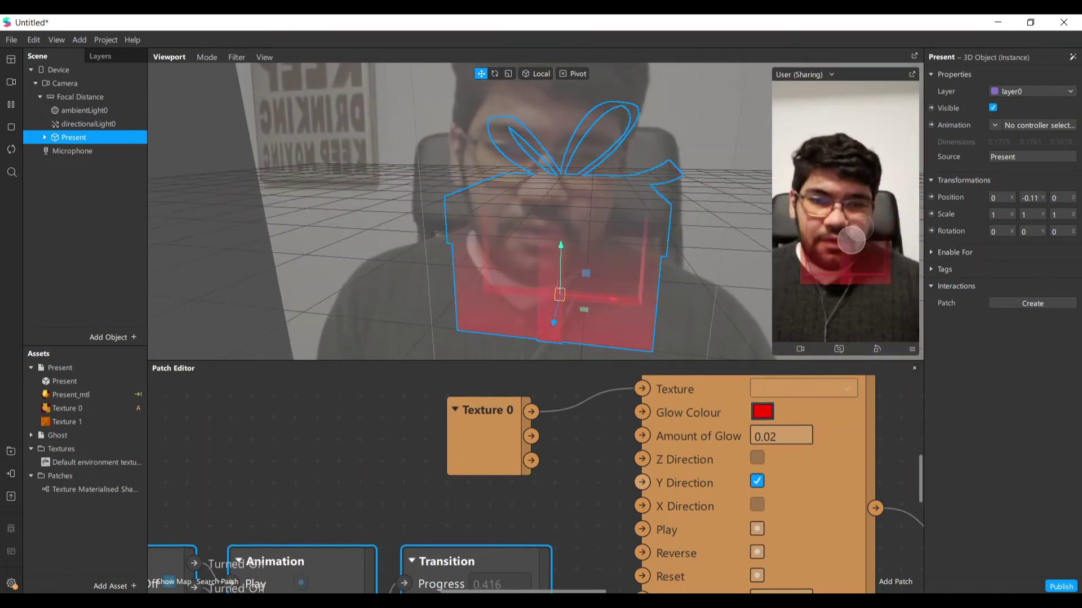
Step: Set the Materialization Shader's Amount of Glow to 0 and trigger the effect in the simulator preview
{"action": "left_click", "coordinate": [779, 438]}
{"action": "key", "text": "Return"}
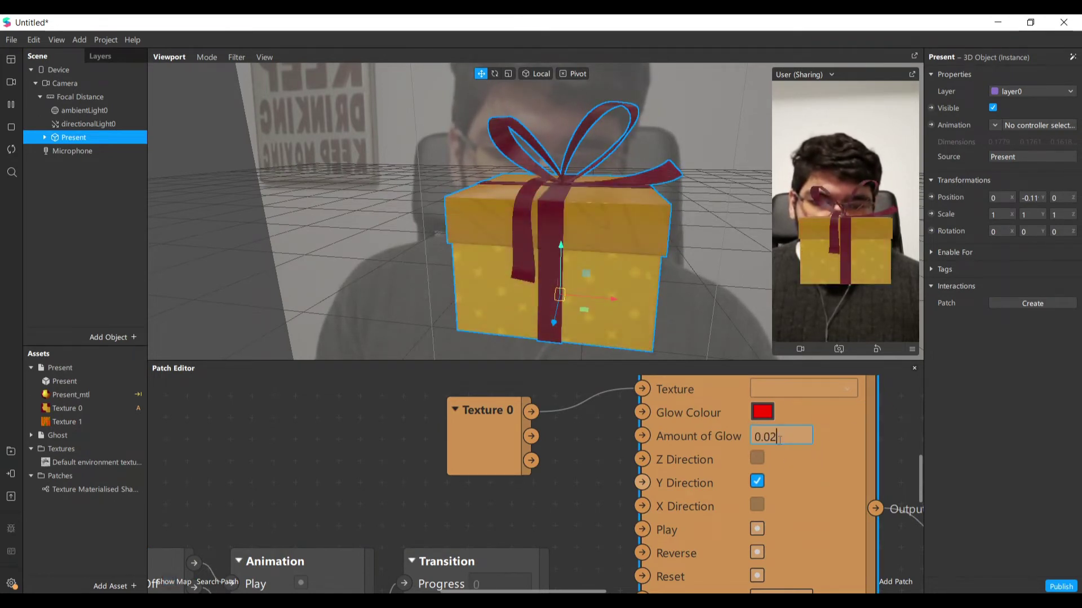
{"action": "key", "text": "BackSpace"}
{"action": "type", "text": "1"}
{"action": "key", "text": "Return"}
{"action": "left_click", "coordinate": [844, 251]}
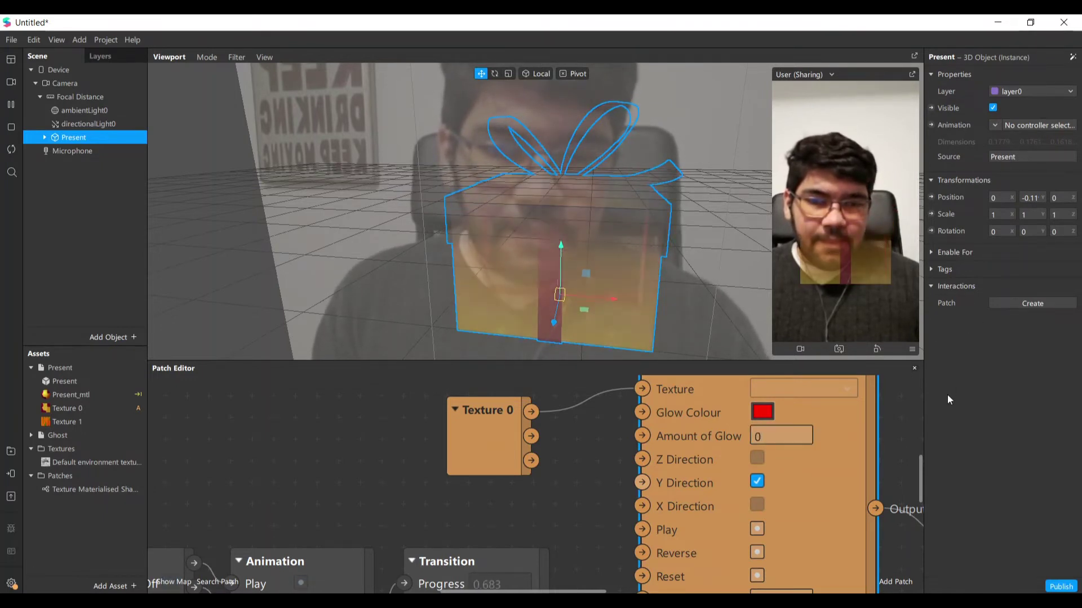
Step: Leave the Glow Colour as it is, raise the Amount of Glow to 0.5, and test the effect in the preview
{"action": "left_click", "coordinate": [771, 419]}
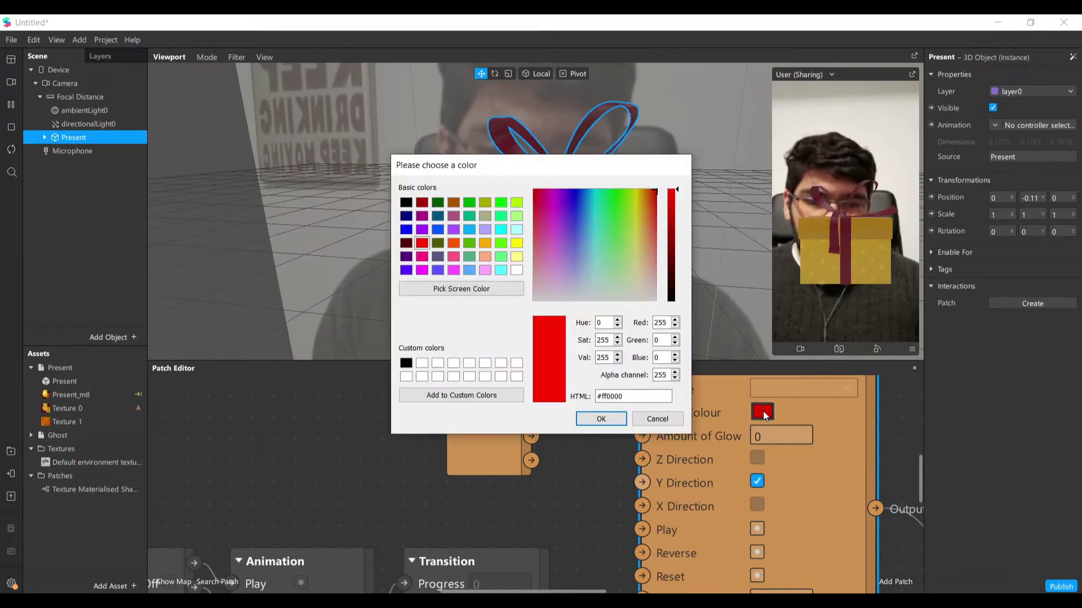
{"action": "left_click", "coordinate": [657, 420]}
{"action": "left_click", "coordinate": [802, 438]}
{"action": "type", "text": ".1"}
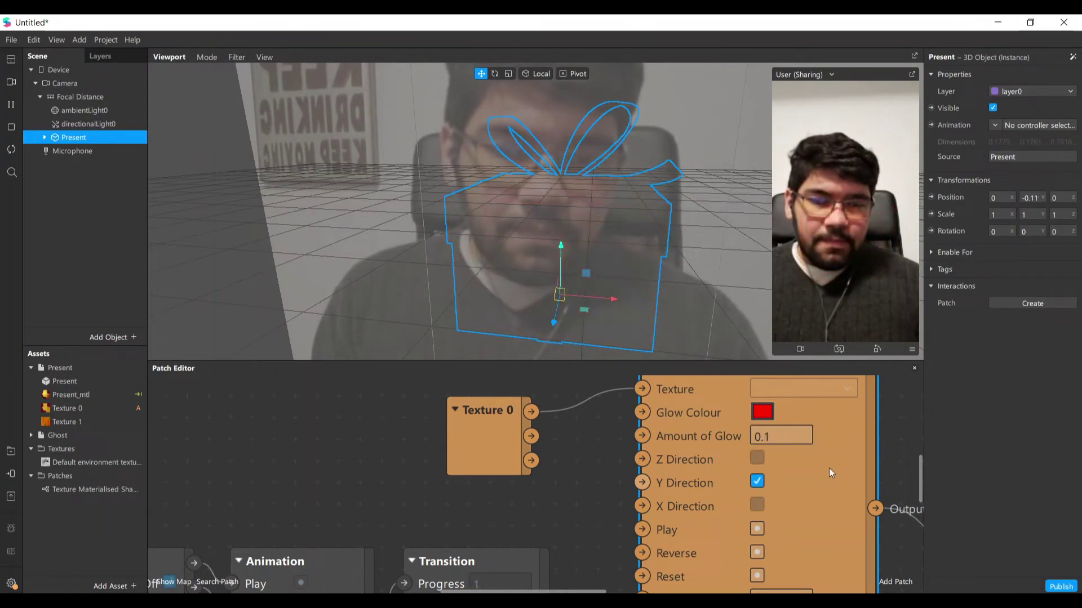
{"action": "type", "text": "0"}
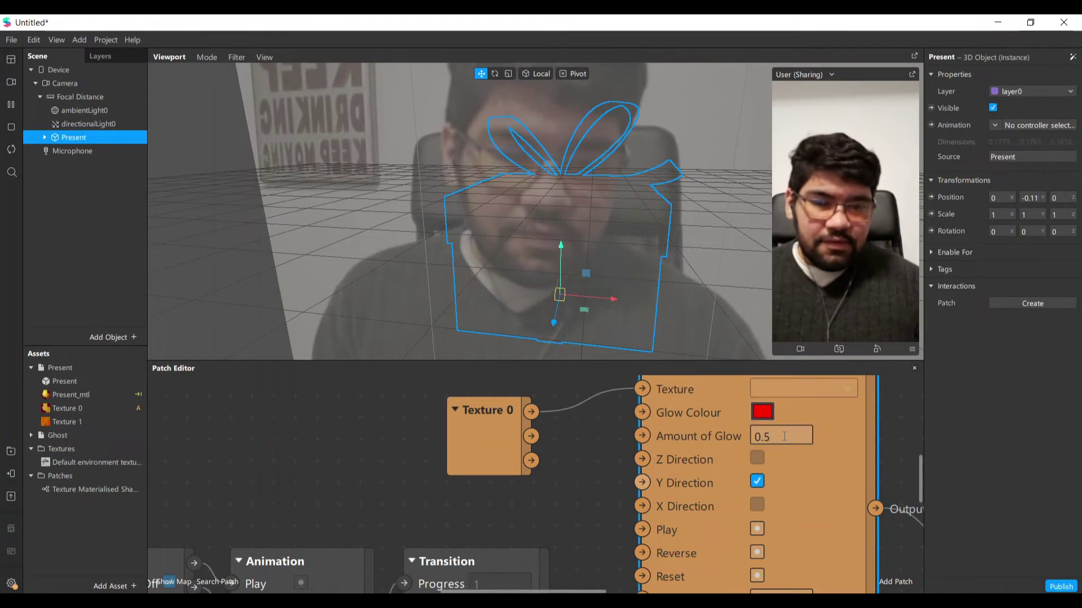
{"action": "left_click", "coordinate": [796, 193]}
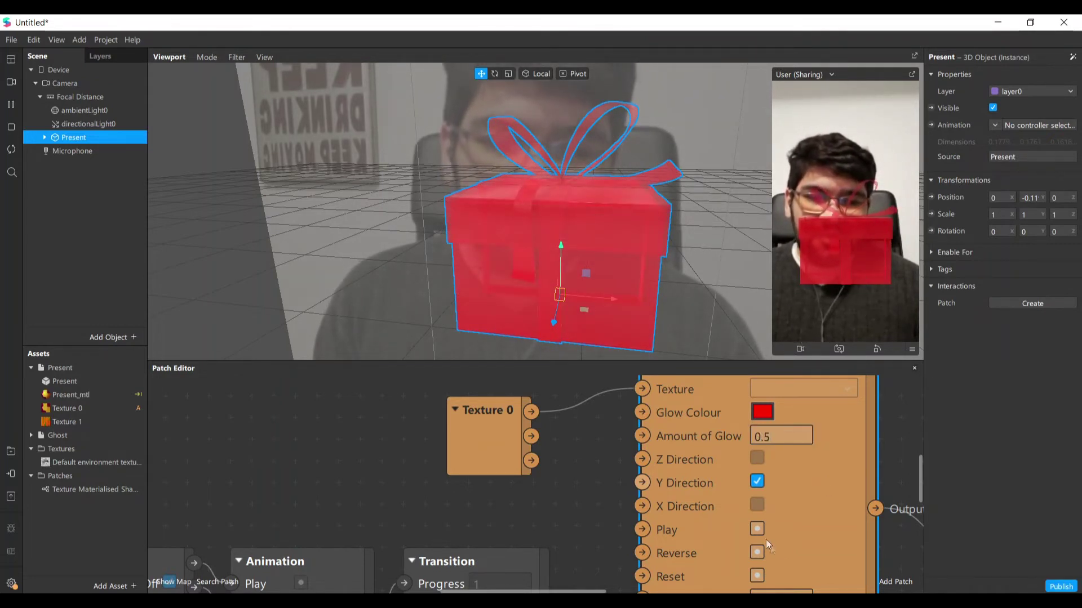
Step: Set the Materialization Shader's Amount of Glow to 0.02
{"action": "left_click", "coordinate": [781, 436]}
{"action": "type", "text": "0.02"}
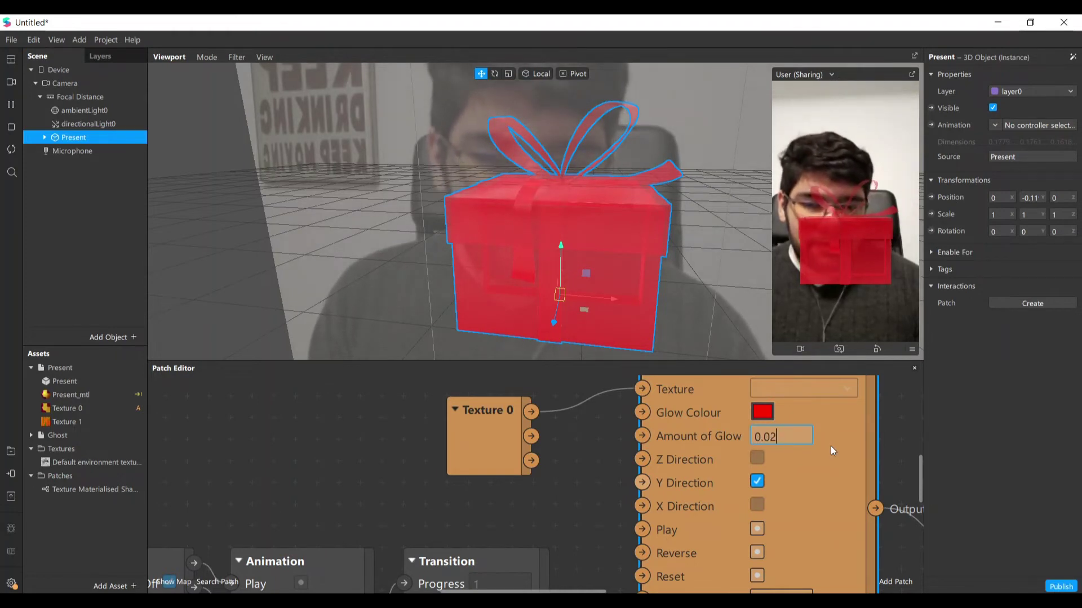
{"action": "key", "text": "Return"}
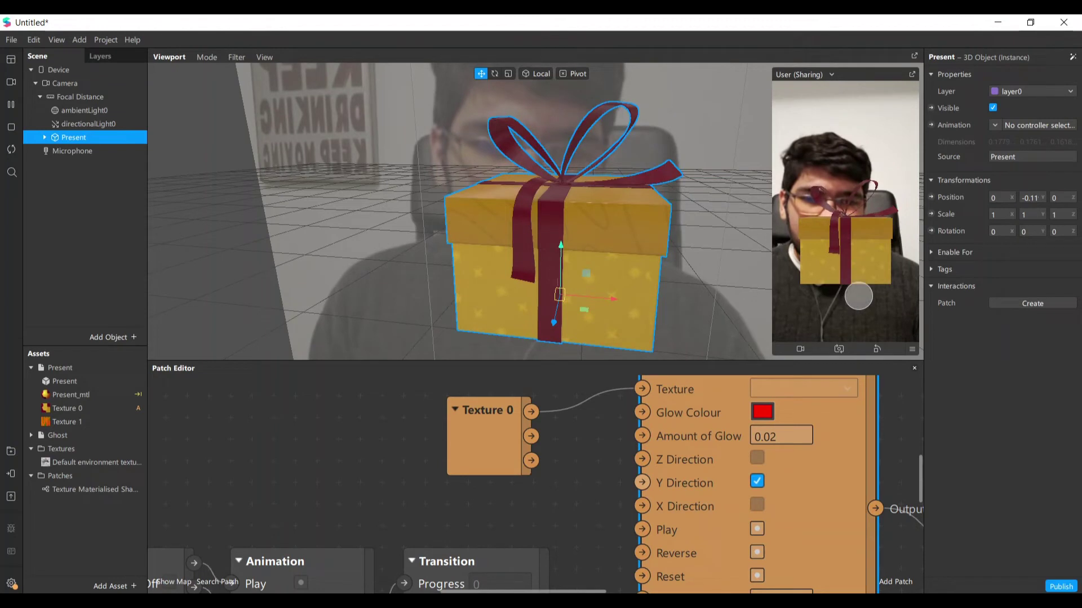
Step: Set the Animation patch's Duration to 2
{"action": "scroll", "coordinate": [495, 507], "scroll_direction": "down", "scroll_amount": 5}
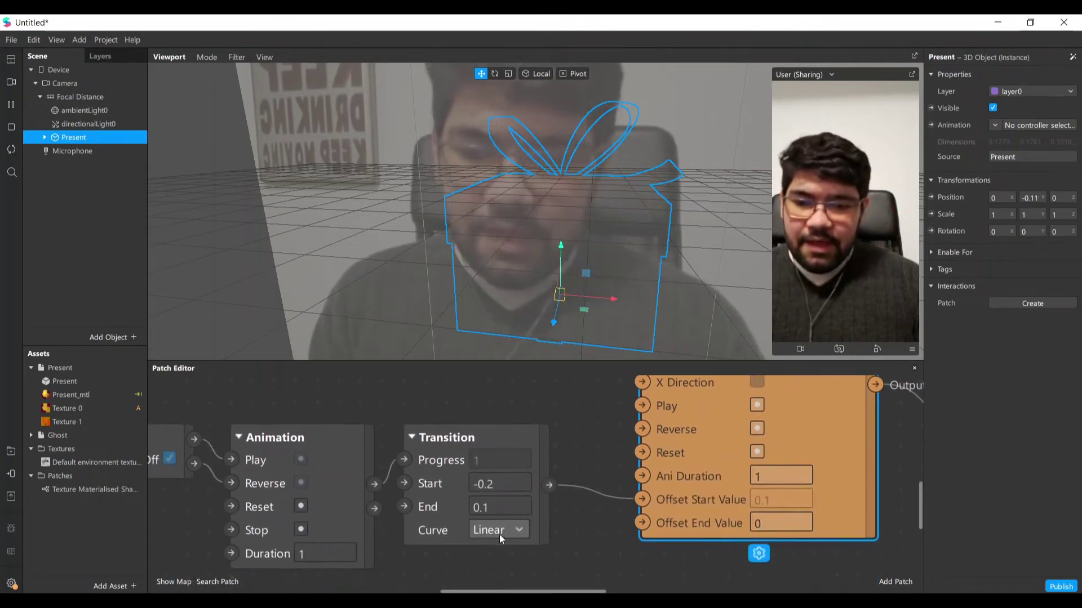
{"action": "double_click", "coordinate": [318, 555]}
{"action": "type", "text": "2"}
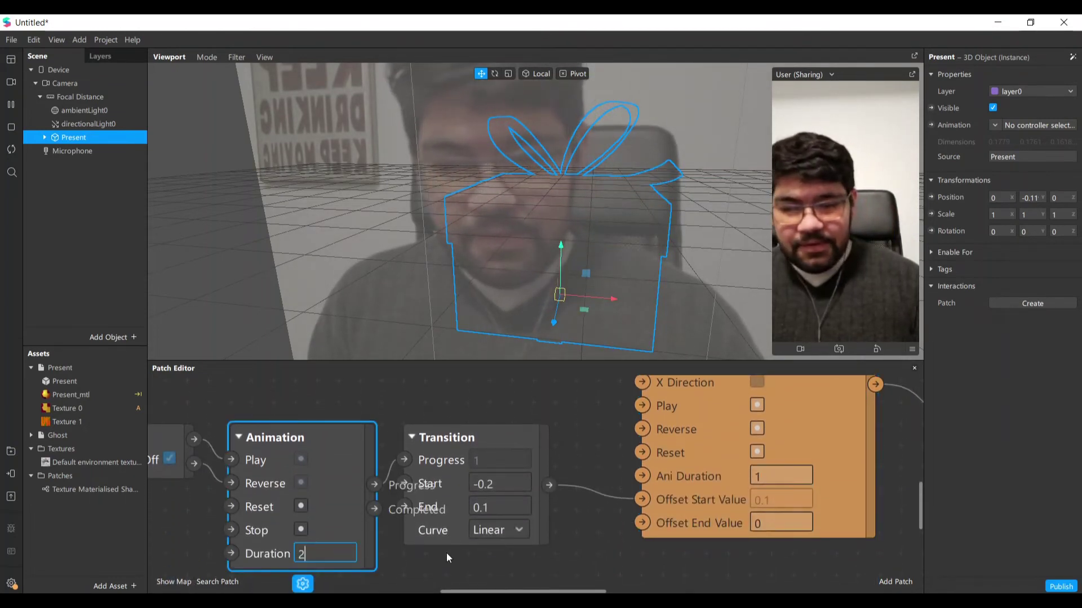
{"action": "key", "text": "Return"}
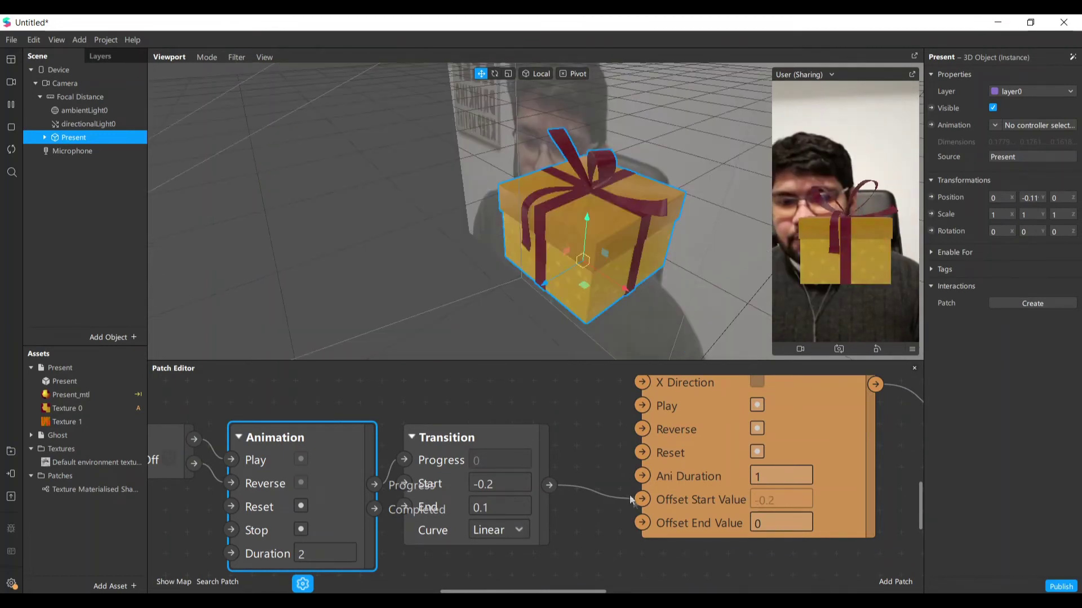
Step: Enable X Direction instead of Y Direction on the Materialization Shader
{"action": "scroll", "coordinate": [634, 502], "scroll_direction": "up", "scroll_amount": 5}
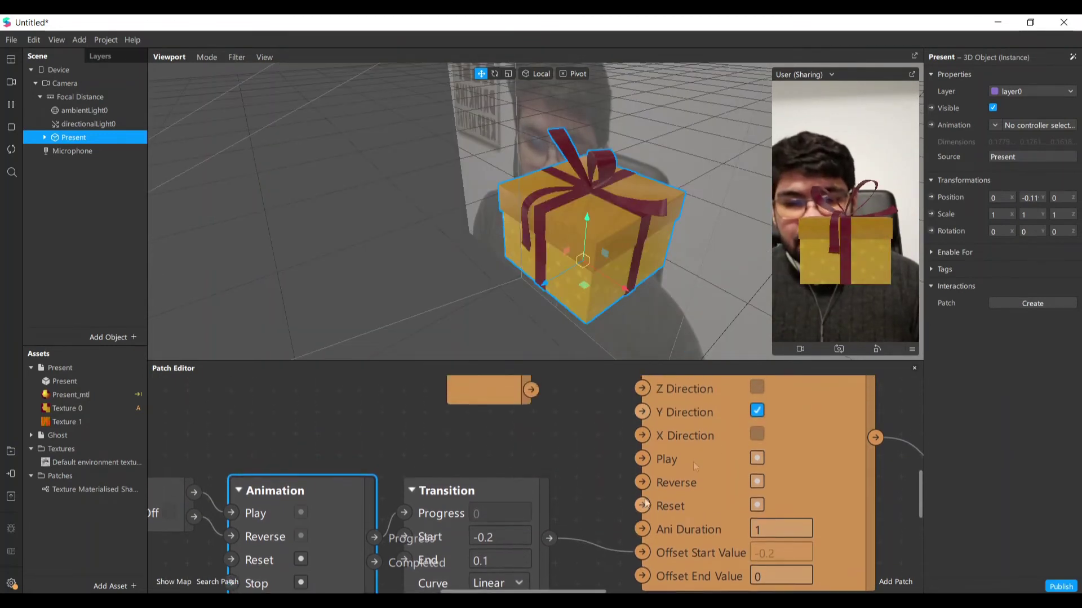
{"action": "scroll", "coordinate": [752, 477], "scroll_direction": "up", "scroll_amount": 1}
{"action": "left_click", "coordinate": [761, 446]}
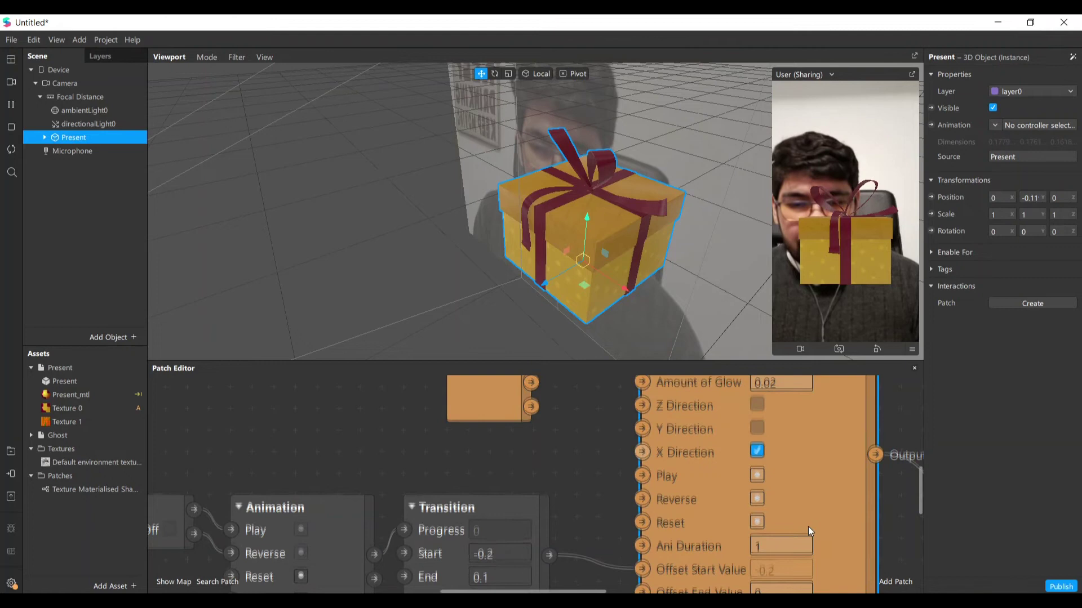
{"action": "scroll", "coordinate": [808, 526], "scroll_direction": "down", "scroll_amount": 3}
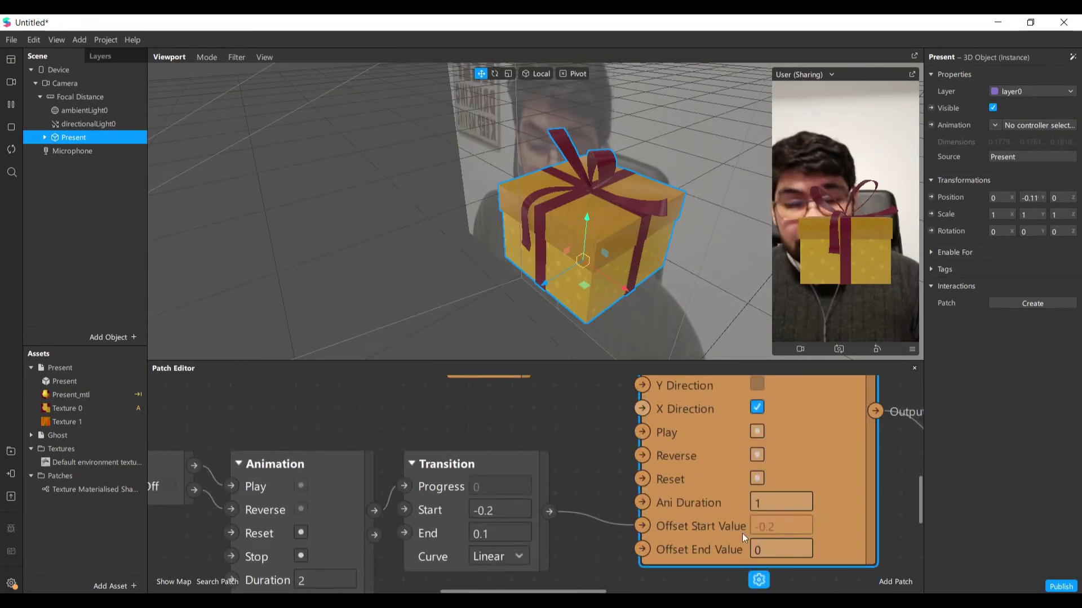
Step: Trigger screen taps in the simulator preview to test the Present dematerializing and materializing along the X direction
{"action": "left_click", "coordinate": [860, 237]}
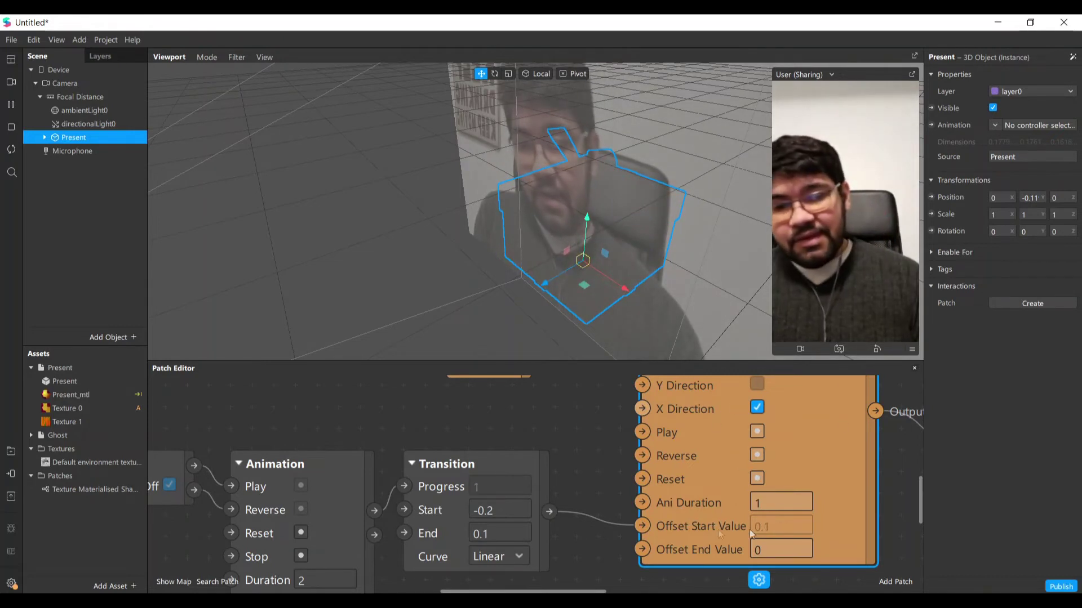
{"action": "scroll", "coordinate": [769, 525], "scroll_direction": "up", "scroll_amount": 2}
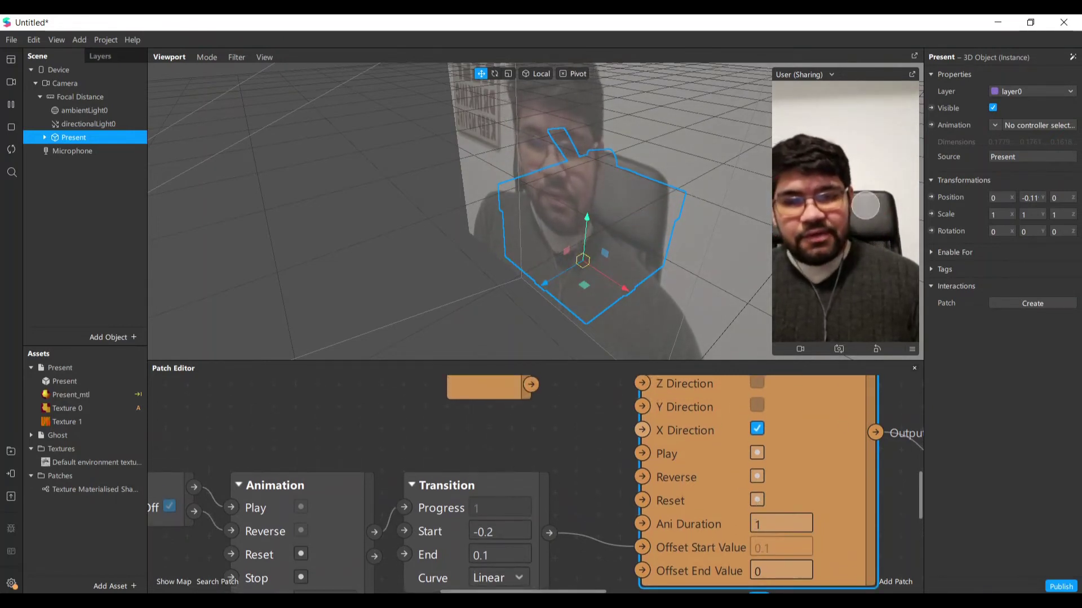
{"action": "left_click", "coordinate": [894, 328]}
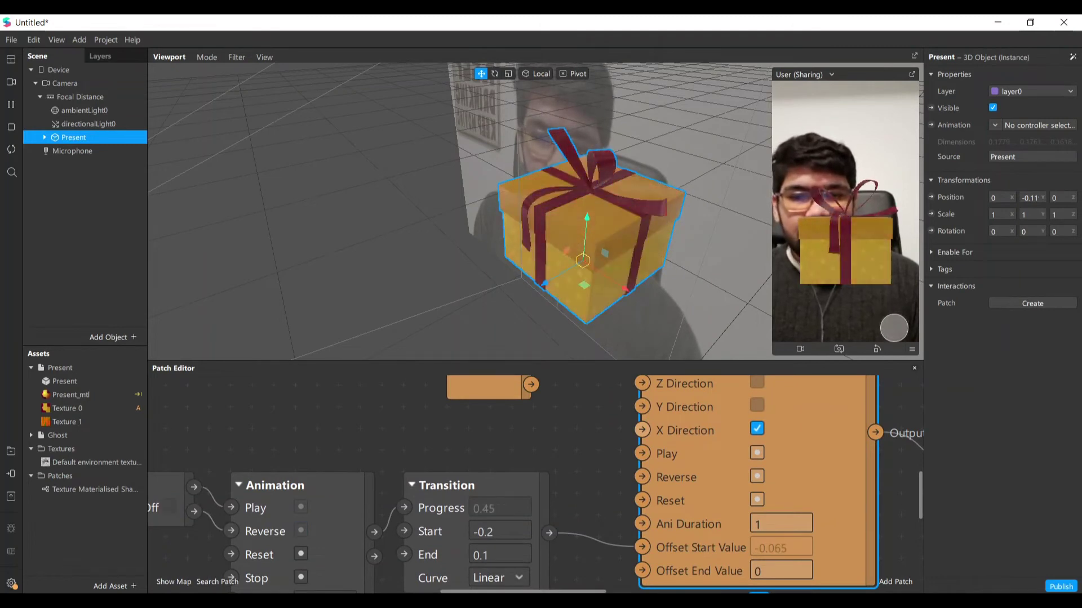
{"action": "left_click", "coordinate": [869, 251]}
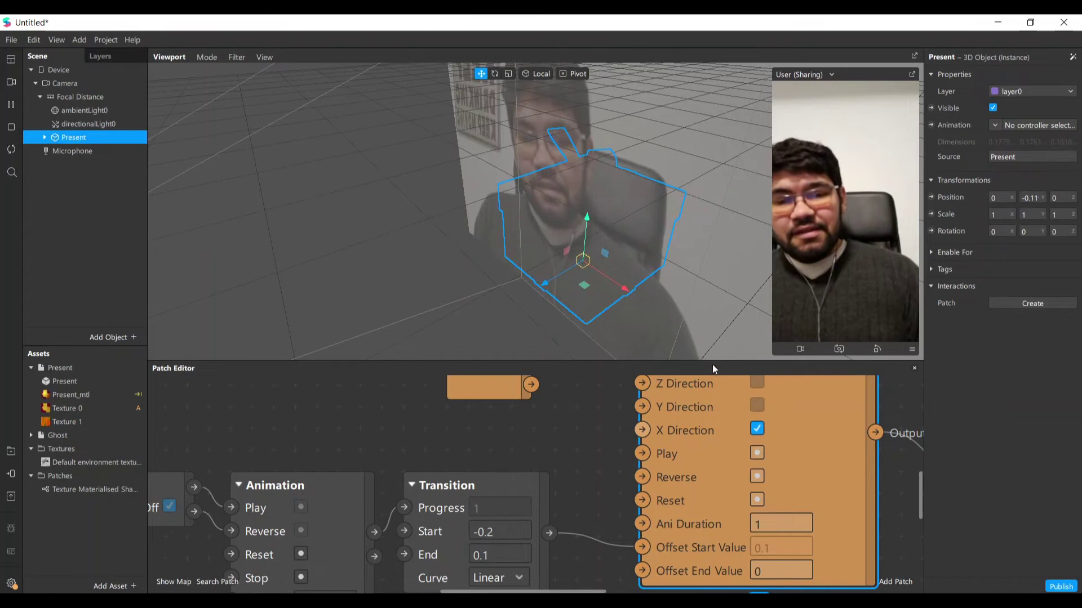
Step: Shrink the viewport to enlarge the patch area and move the Texture 0 patch farther from the Materialization Shader
{"action": "left_click_drag", "start_coordinate": [715, 350], "coordinate": [705, 213]}
{"action": "scroll", "coordinate": [626, 421], "scroll_direction": "up", "scroll_amount": 5}
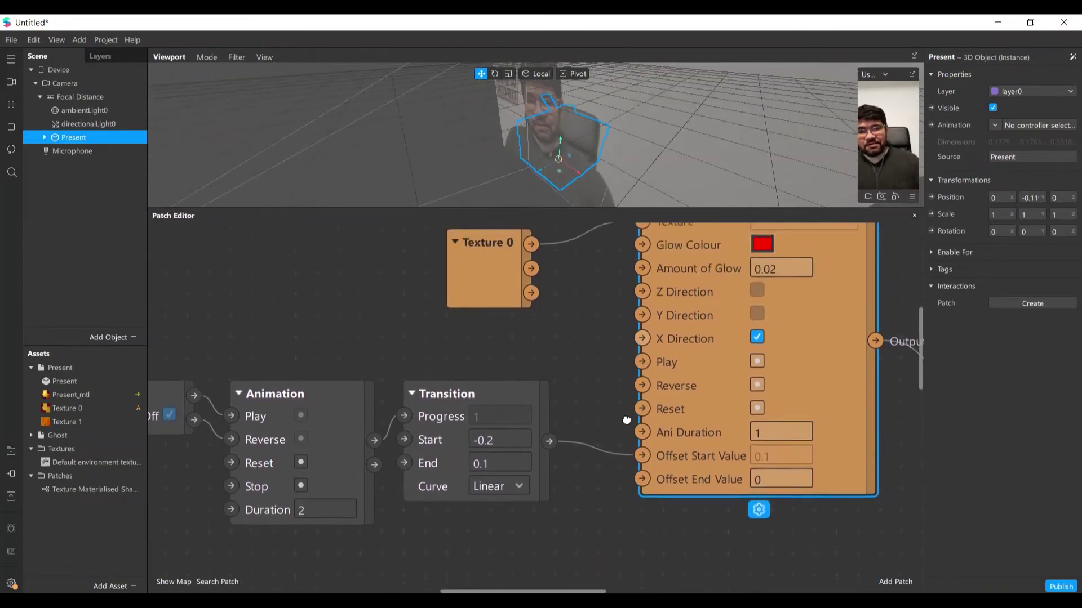
{"action": "scroll", "coordinate": [627, 421], "scroll_direction": "down", "scroll_amount": 2}
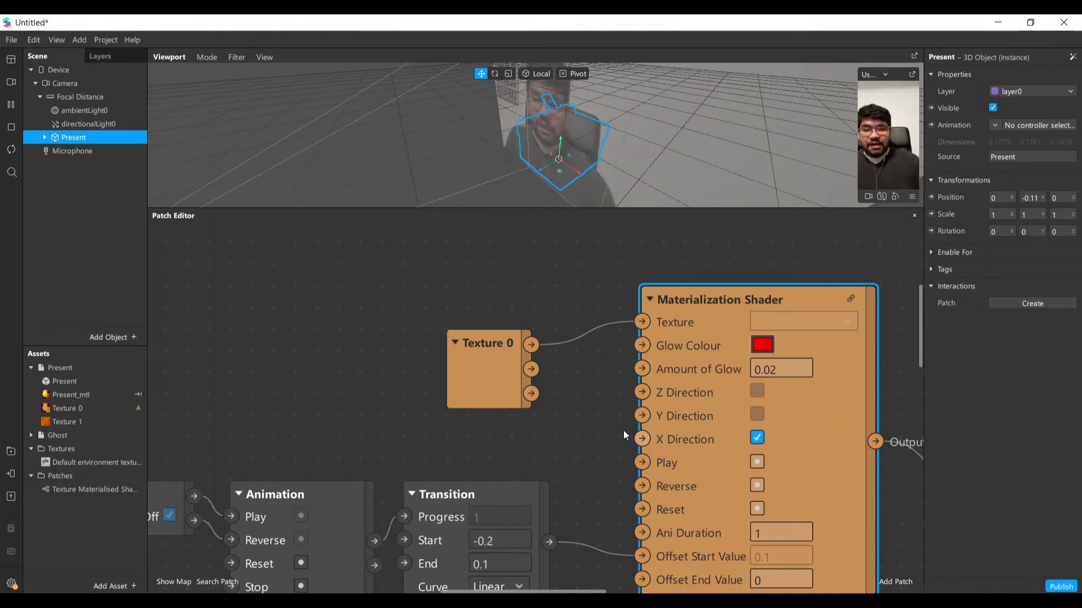
{"action": "scroll", "coordinate": [623, 434], "scroll_direction": "down", "scroll_amount": 1}
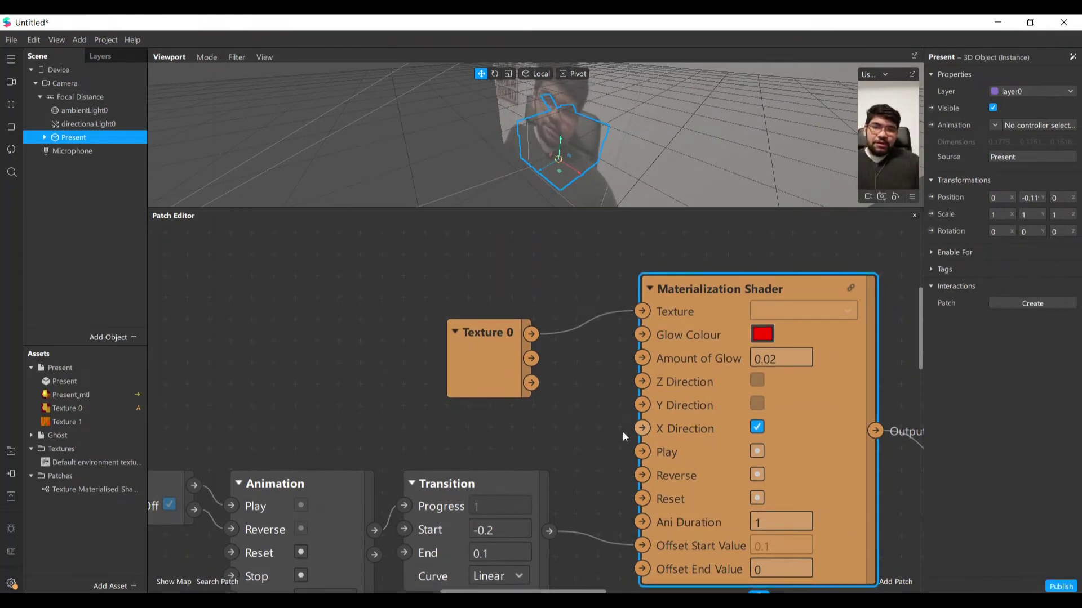
{"action": "left_click_drag", "start_coordinate": [509, 370], "coordinate": [464, 346]}
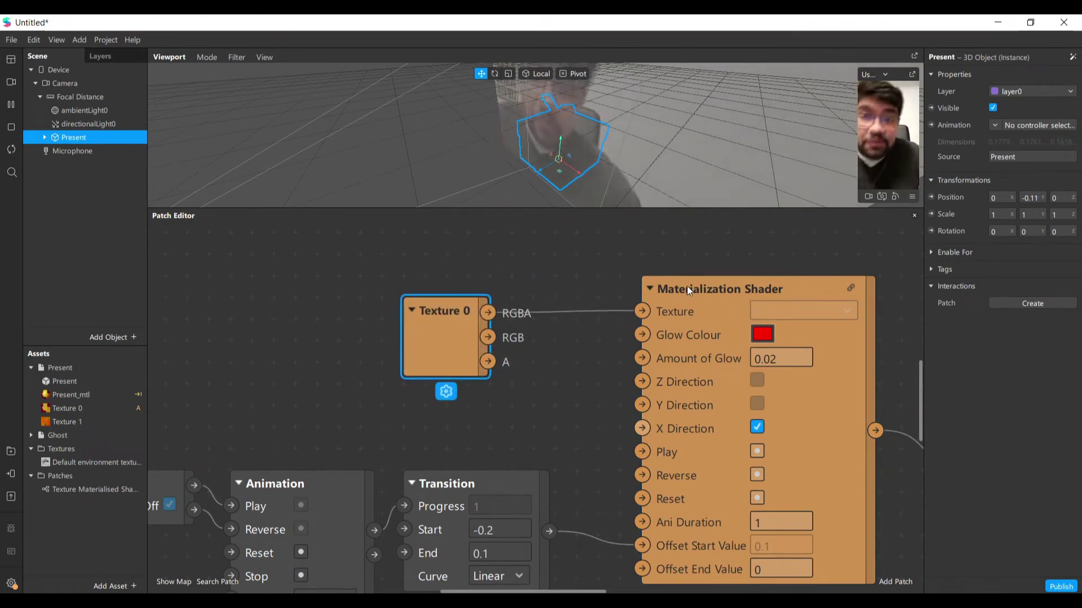
{"action": "scroll", "coordinate": [687, 286], "scroll_direction": "up", "scroll_amount": 1}
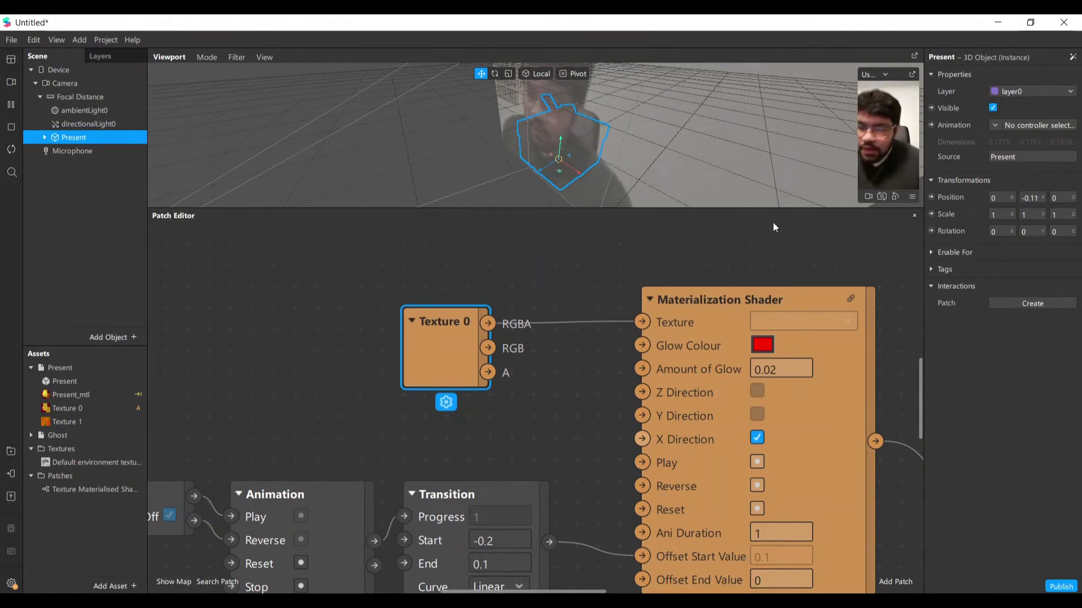
Step: Add the Ghost asset to the scene under Focal Distance
{"action": "left_click", "coordinate": [80, 437]}
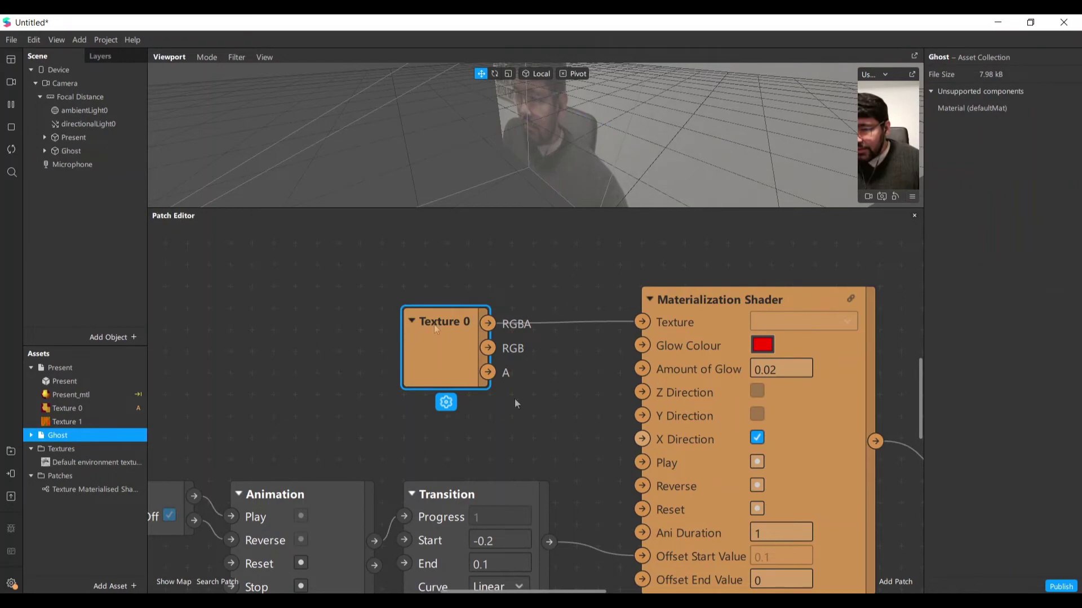
{"action": "scroll", "coordinate": [739, 530], "scroll_direction": "down", "scroll_amount": 1}
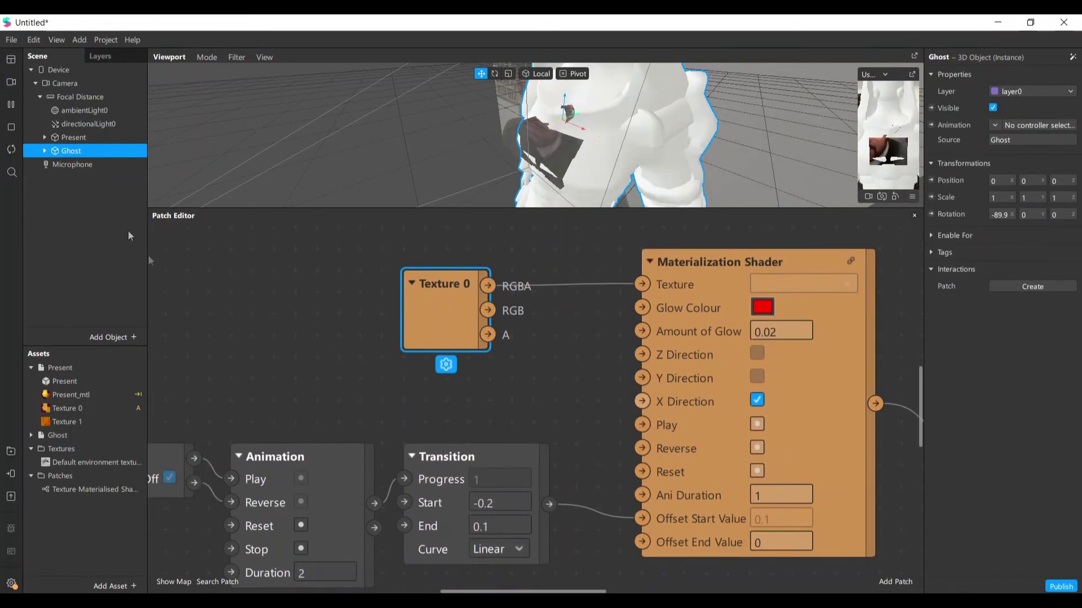
Step: Hide the Present in the scene and scale the Ghost down uniformly to about 0.233
{"action": "left_click", "coordinate": [85, 140]}
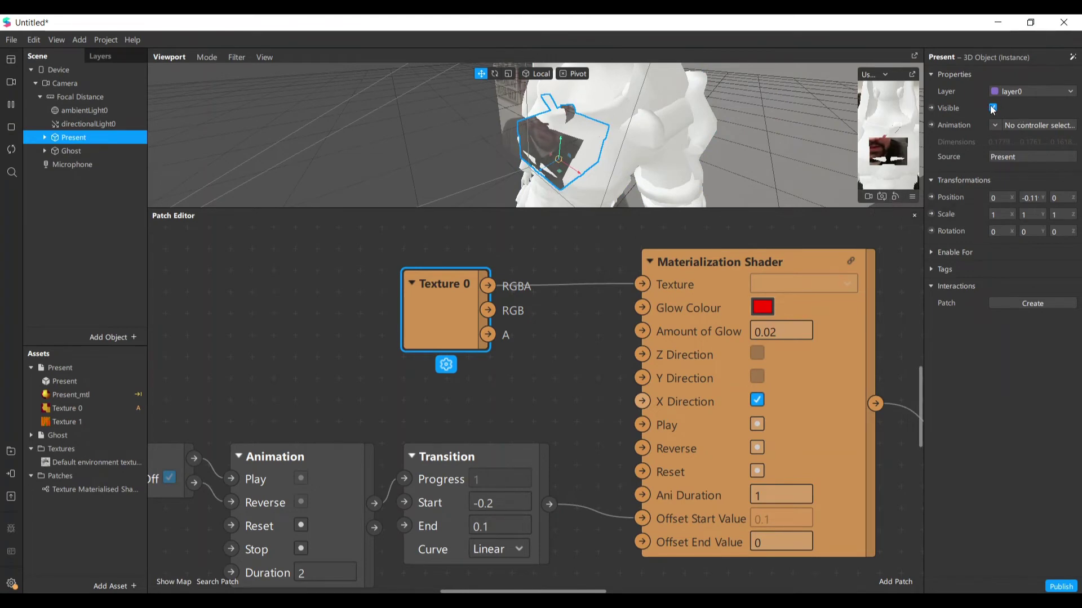
{"action": "left_click", "coordinate": [992, 107]}
{"action": "scroll", "coordinate": [550, 466], "scroll_direction": "right", "scroll_amount": 5}
{"action": "scroll", "coordinate": [551, 466], "scroll_direction": "left", "scroll_amount": 2}
{"action": "scroll", "coordinate": [550, 466], "scroll_direction": "up", "scroll_amount": 2}
{"action": "scroll", "coordinate": [271, 191], "scroll_direction": "up", "scroll_amount": 2}
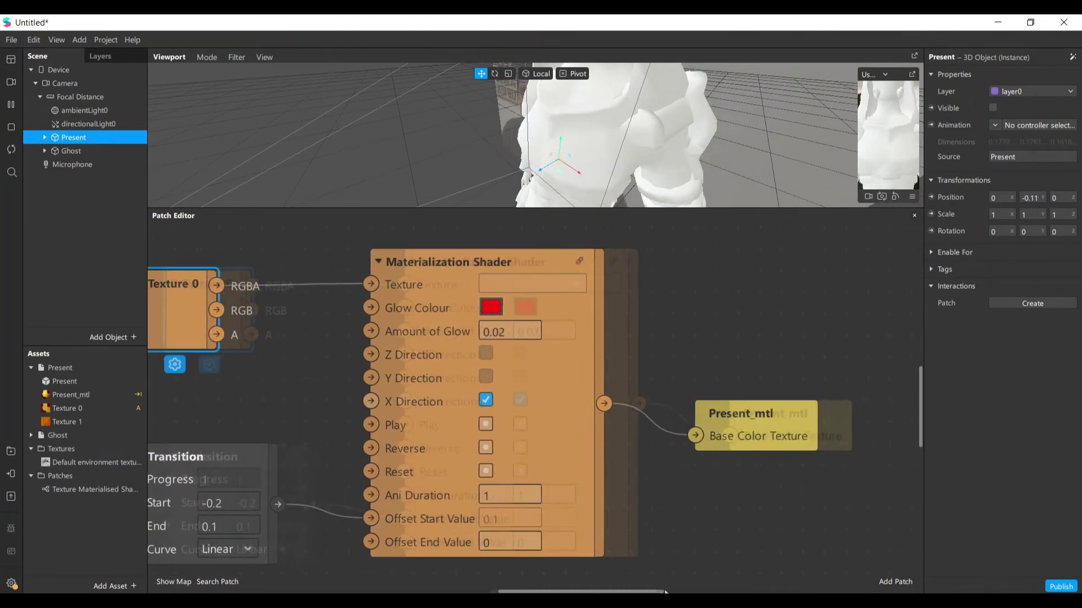
{"action": "left_click", "coordinate": [86, 154]}
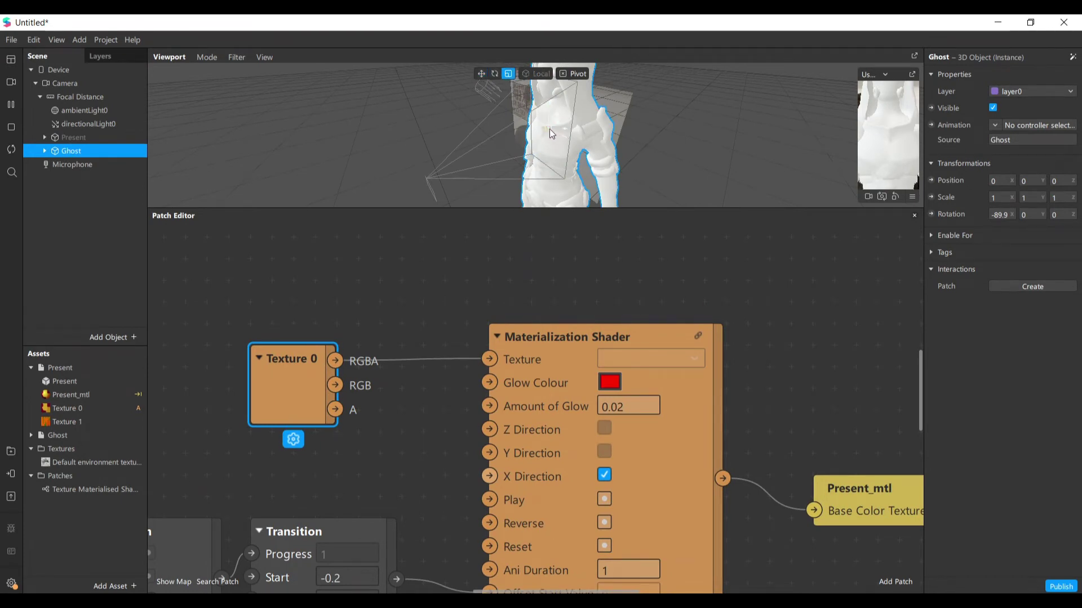
{"action": "left_click_drag", "start_coordinate": [545, 136], "coordinate": [475, 184]}
{"action": "scroll", "coordinate": [847, 427], "scroll_direction": "down", "scroll_amount": 2}
Step: Delete the Texture 0 and Present_mtl patches connected to the Materialization Shader
{"action": "left_click_drag", "start_coordinate": [850, 460], "coordinate": [829, 373]}
{"action": "left_click", "coordinate": [314, 345]}
{"action": "key", "text": "Delete"}
{"action": "left_click", "coordinate": [853, 355]}
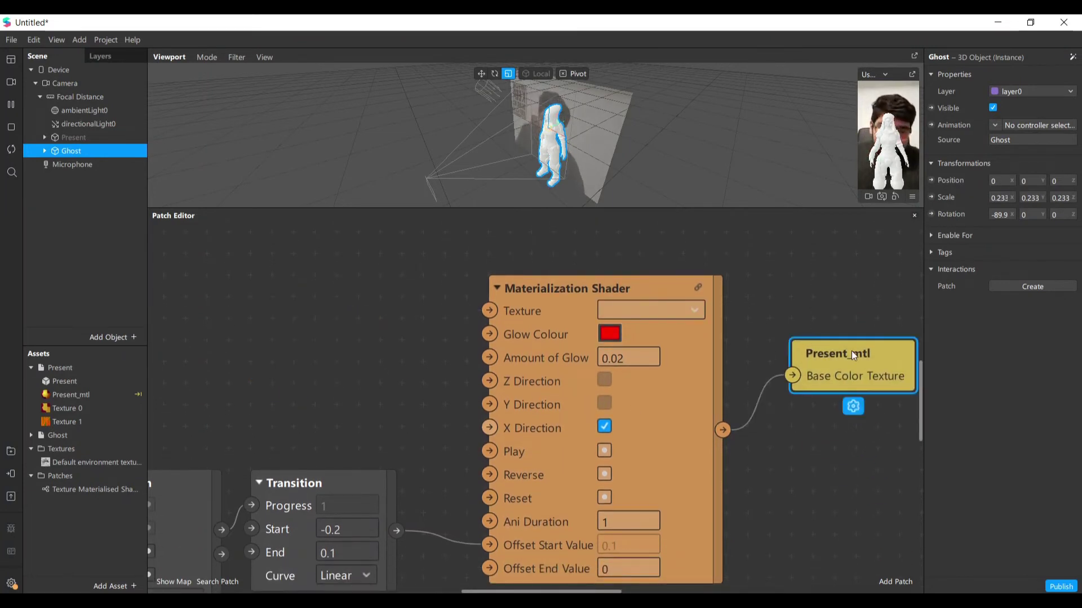
{"action": "key", "text": "Delete"}
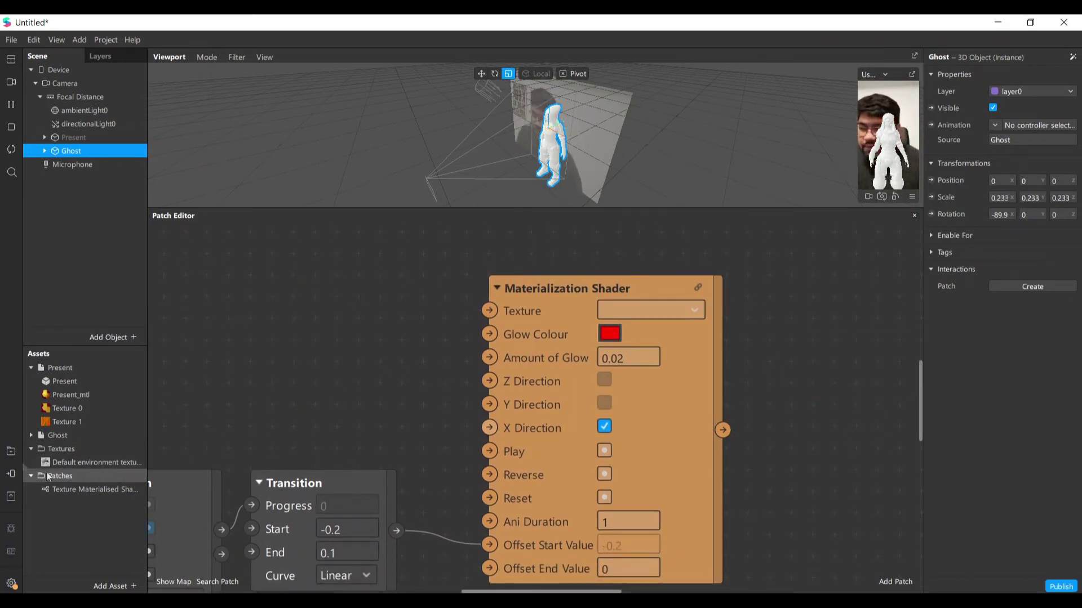
Step: Inspect the Ghost asset collection, including its 3D object and the defaultMat material properties
{"action": "left_click", "coordinate": [31, 368]}
{"action": "left_click", "coordinate": [33, 382]}
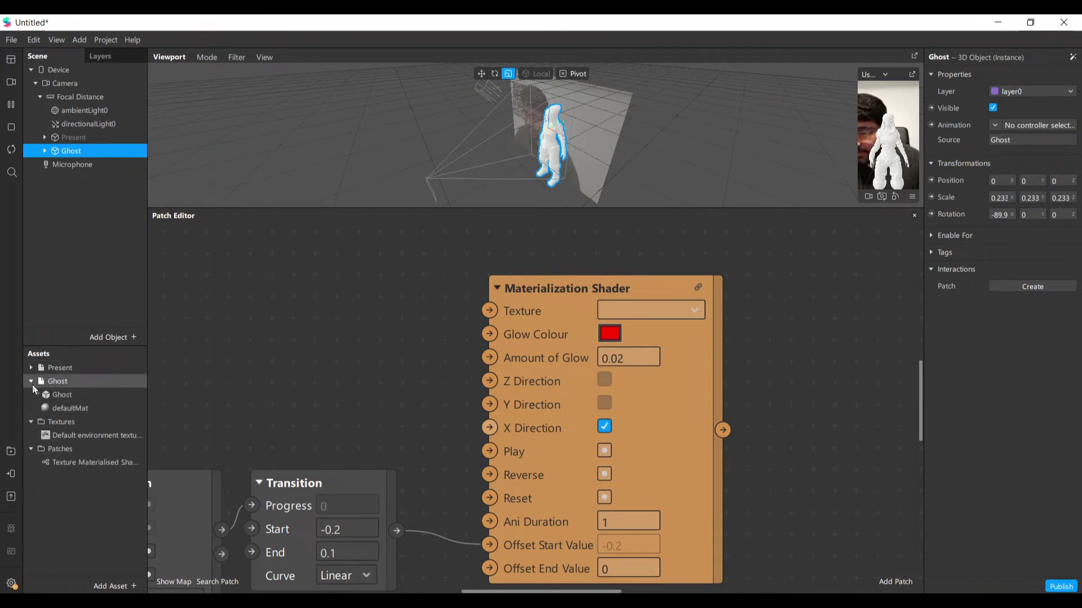
{"action": "left_click", "coordinate": [74, 409]}
{"action": "left_click", "coordinate": [69, 367]}
{"action": "left_click", "coordinate": [78, 382]}
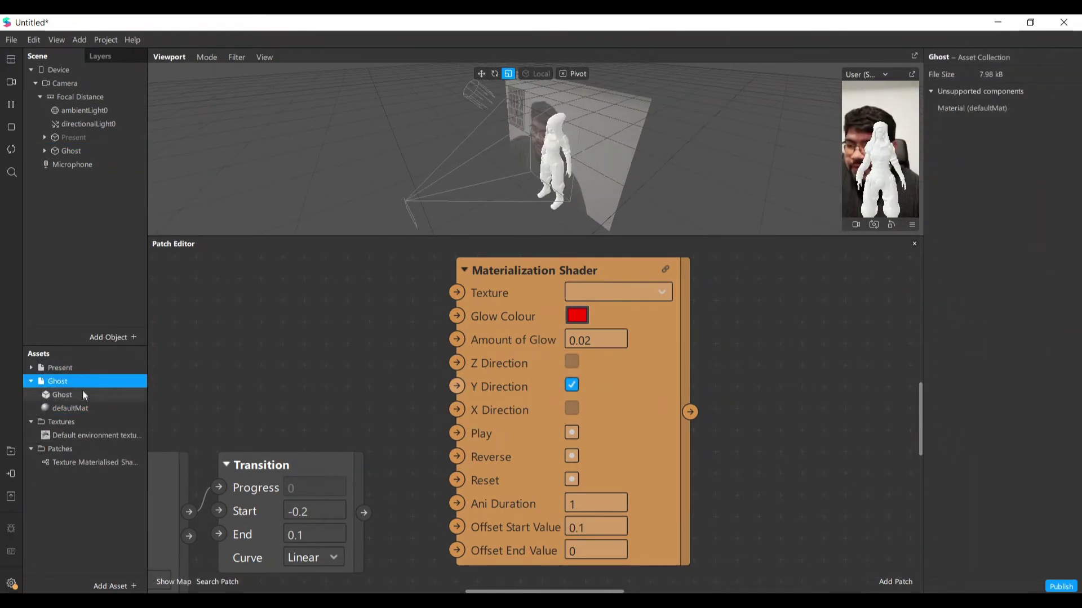
{"action": "left_click", "coordinate": [85, 395]}
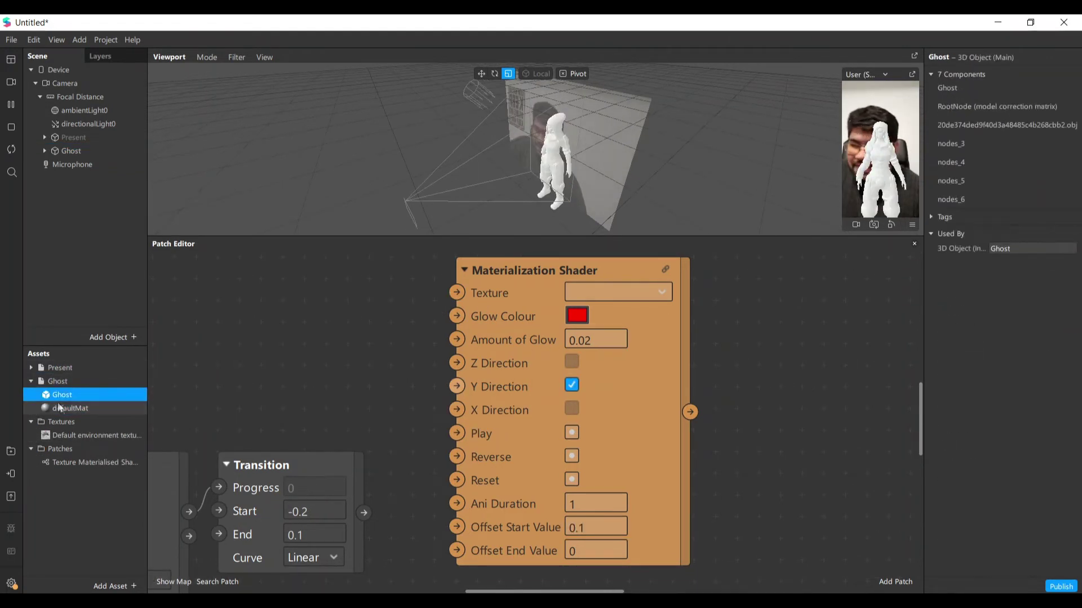
{"action": "left_click", "coordinate": [73, 405]}
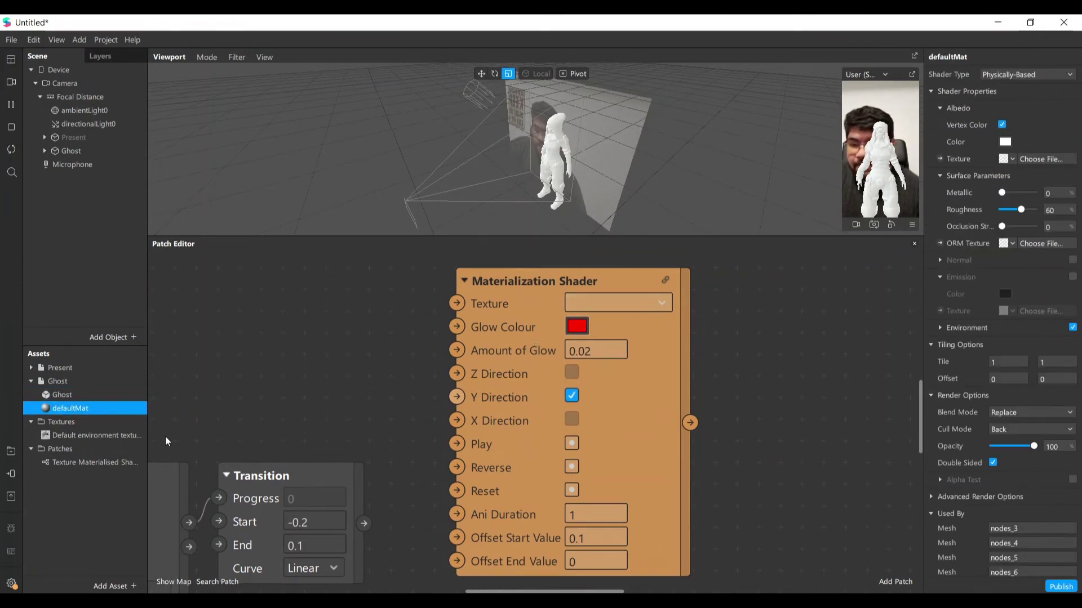
Step: Add the Present's Texture 0 as a patch and connect its RGBA output to the Materialization Shader's Texture input
{"action": "left_click", "coordinate": [30, 369]}
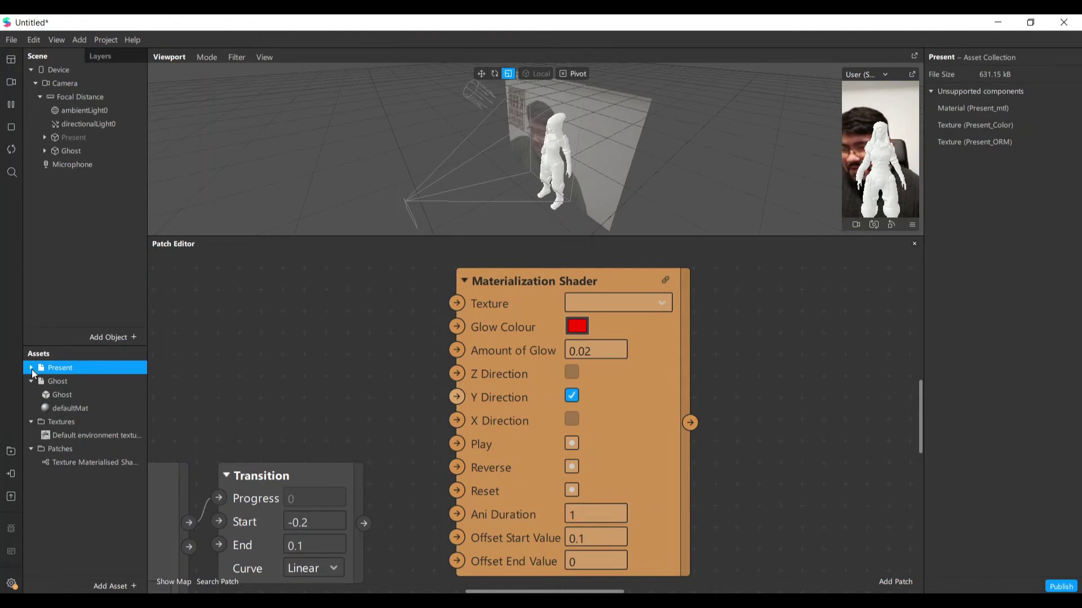
{"action": "left_click", "coordinate": [32, 369]}
{"action": "left_click_drag", "start_coordinate": [73, 397], "coordinate": [275, 337]}
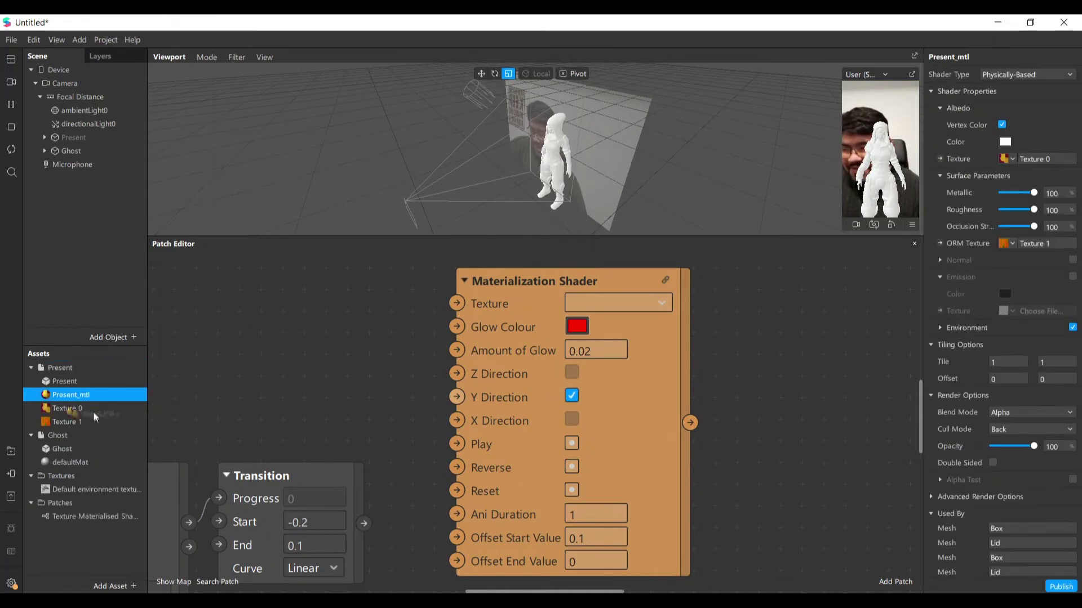
{"action": "left_click_drag", "start_coordinate": [84, 410], "coordinate": [316, 318]}
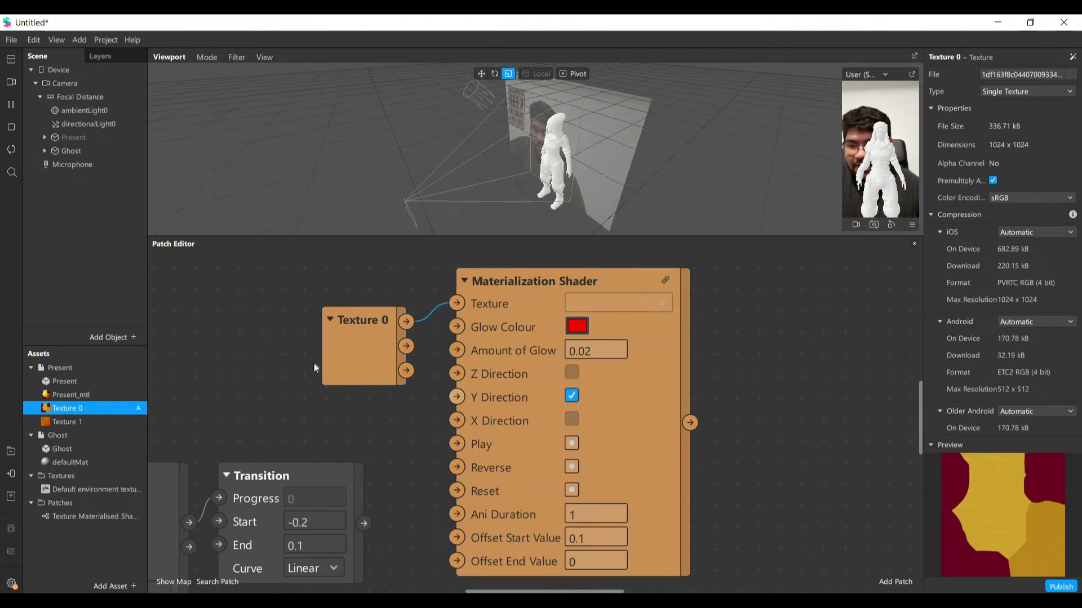
{"action": "left_click_drag", "start_coordinate": [354, 338], "coordinate": [315, 321]}
Step: Create a Base Color Texture patch for defaultMat and connect the Materialization Shader's output to it
{"action": "left_click", "coordinate": [114, 462]}
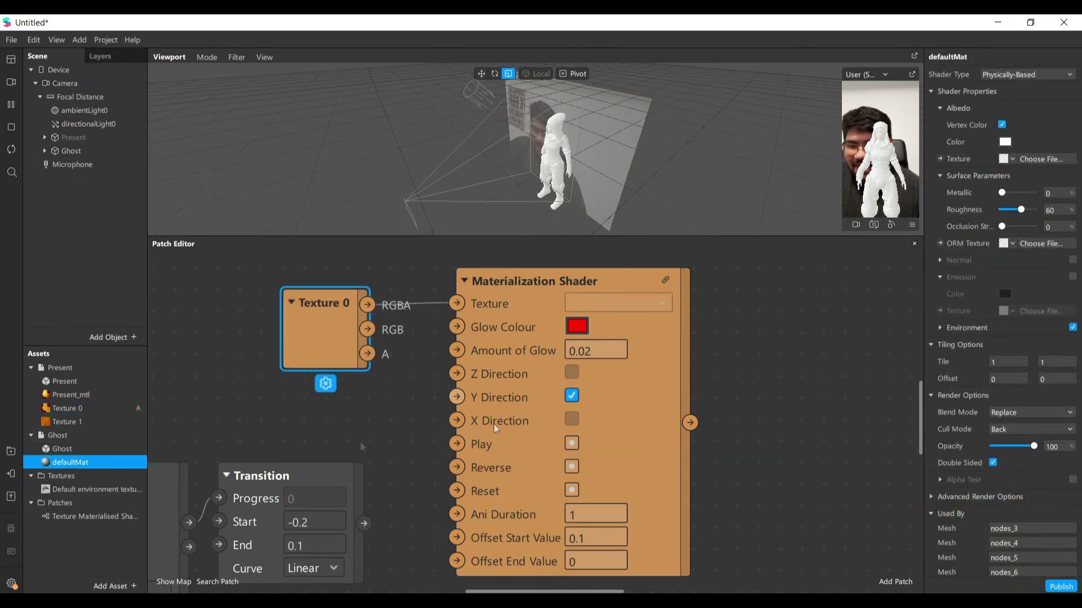
{"action": "left_click", "coordinate": [940, 158]}
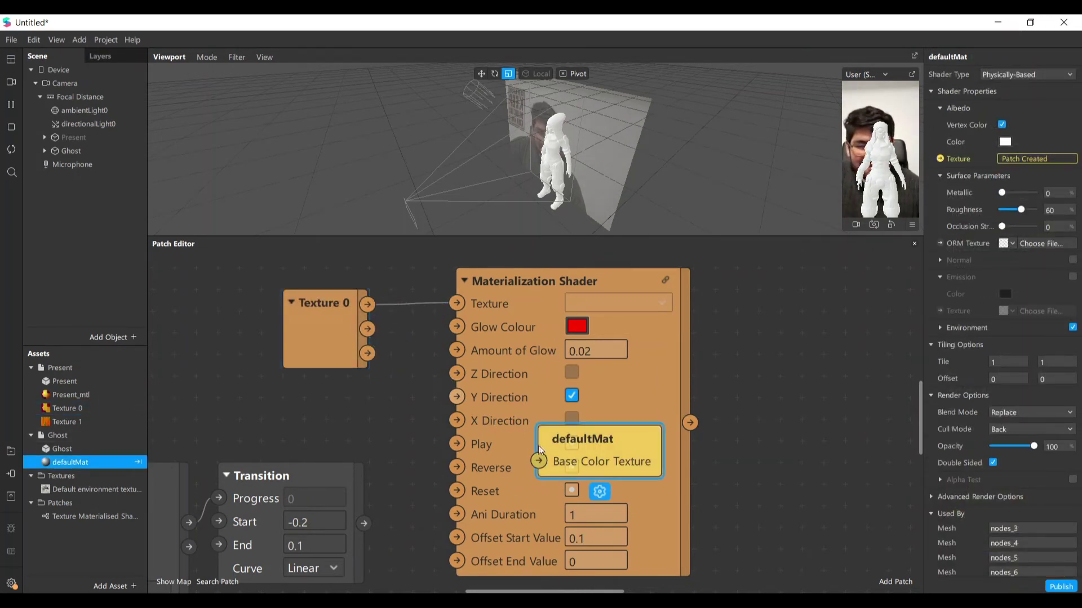
{"action": "left_click_drag", "start_coordinate": [578, 452], "coordinate": [716, 433]}
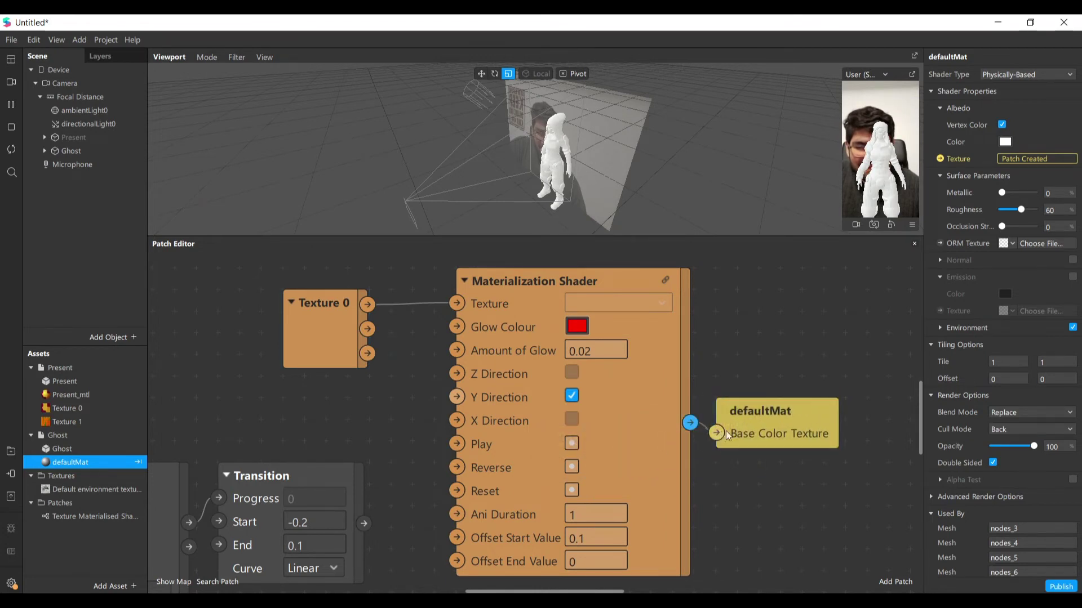
{"action": "left_click_drag", "start_coordinate": [852, 412], "coordinate": [863, 404]}
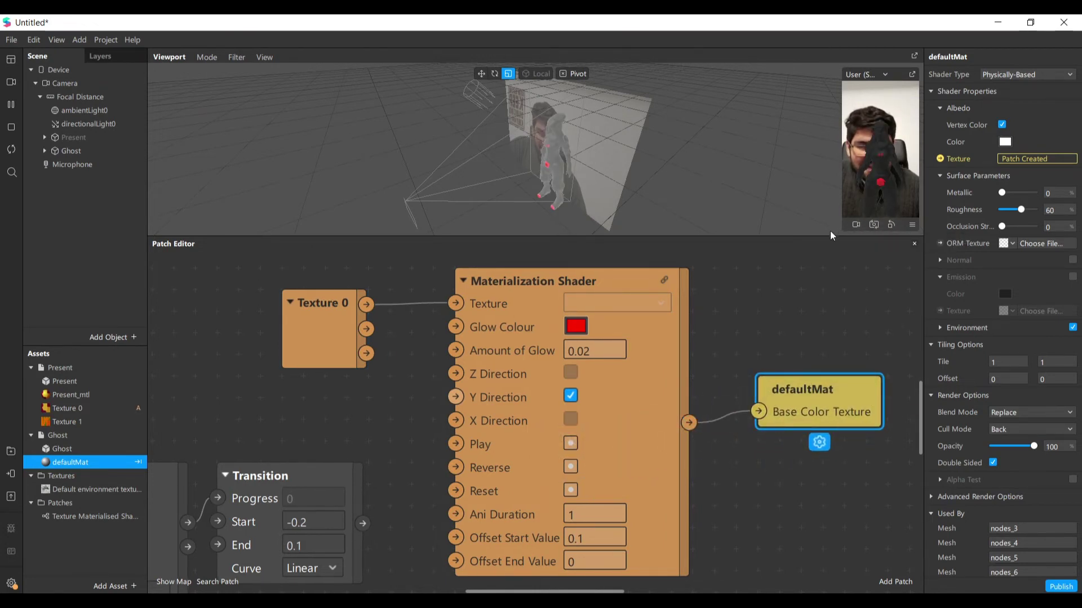
Step: Enlarge the viewport area and the simulator preview
{"action": "left_click_drag", "start_coordinate": [829, 237], "coordinate": [829, 286]}
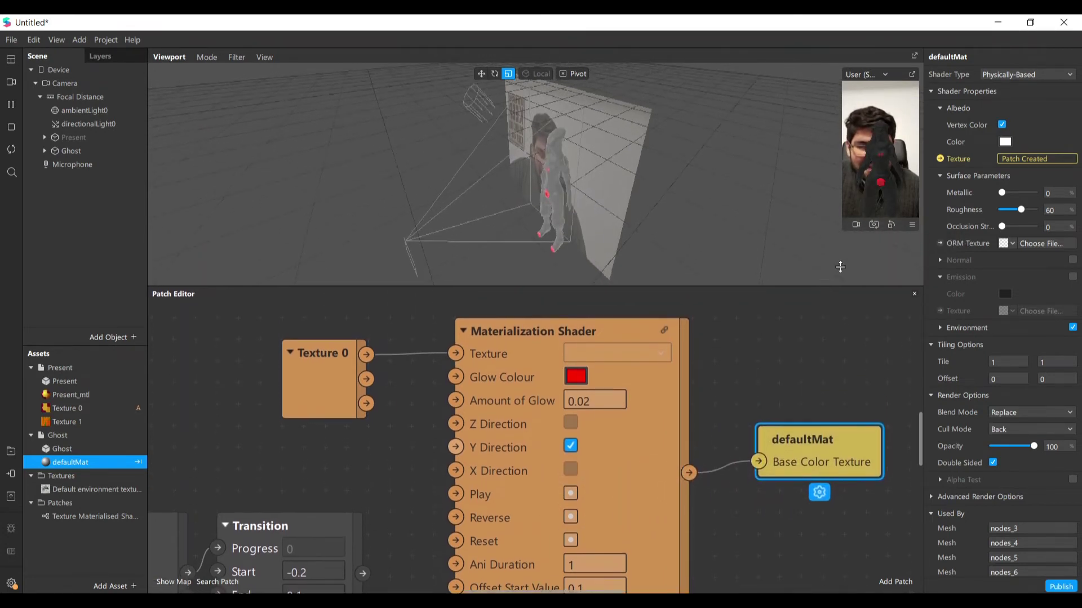
{"action": "left_click", "coordinate": [843, 232]}
{"action": "left_click_drag", "start_coordinate": [842, 231], "coordinate": [832, 259]}
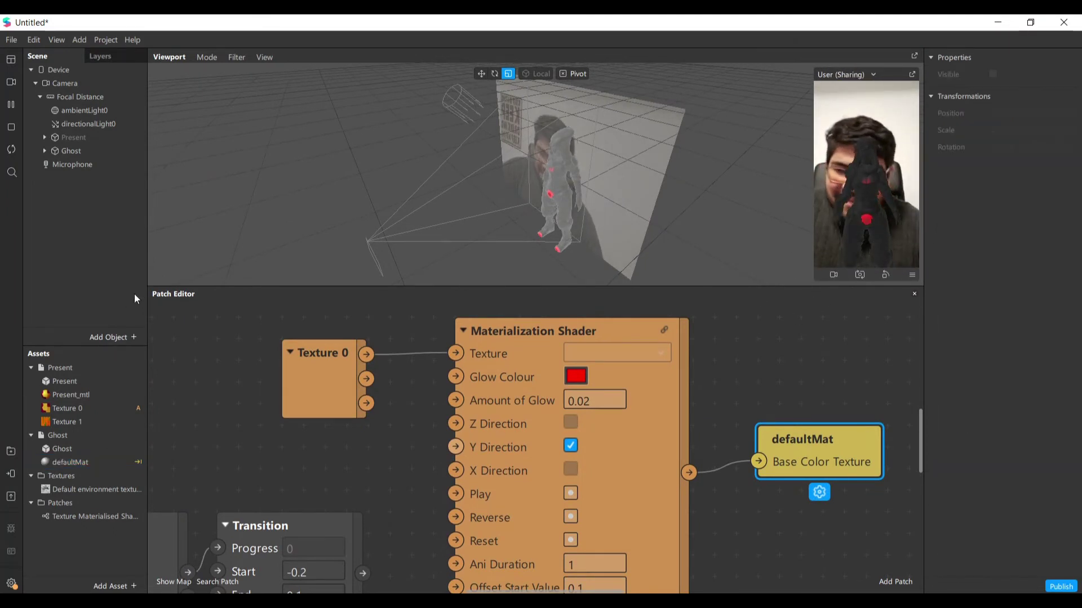
Step: Set the blend mode of the Ghost's defaultMat material to Alpha
{"action": "left_click", "coordinate": [72, 151]}
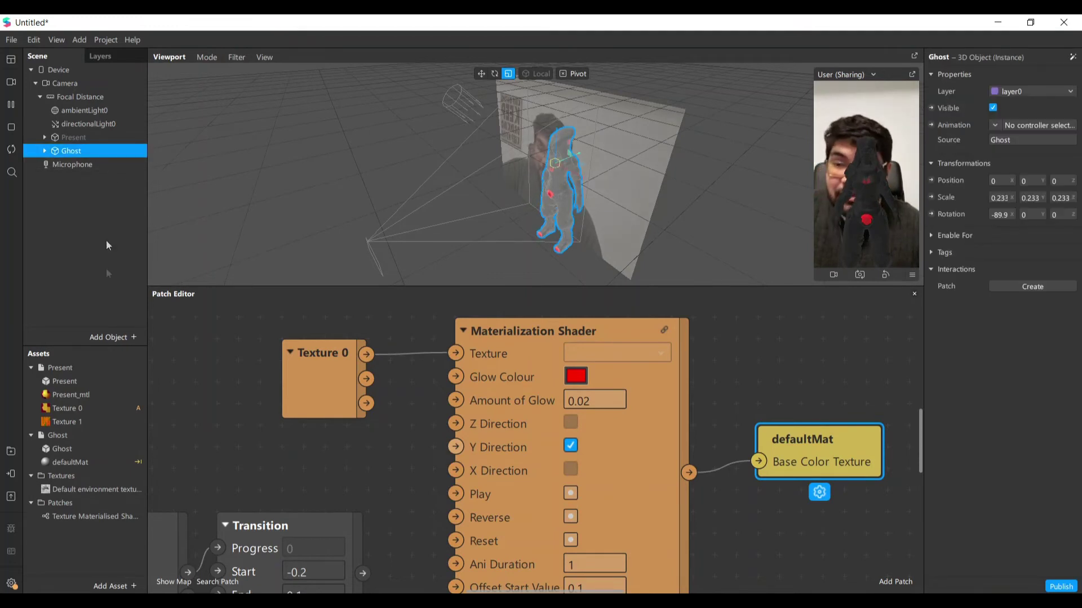
{"action": "left_click", "coordinate": [106, 463]}
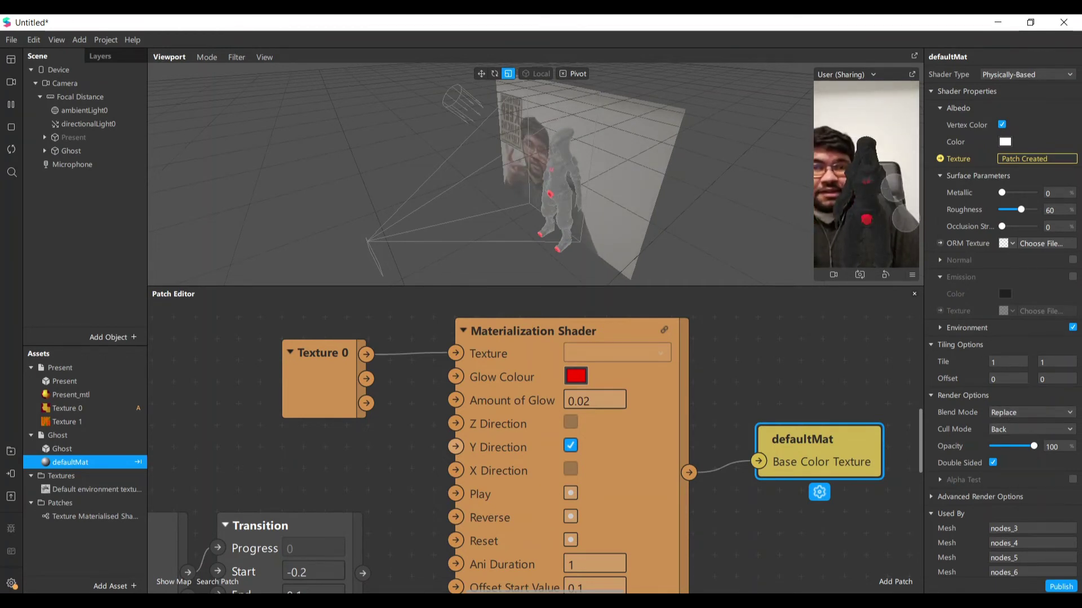
{"action": "left_click", "coordinate": [1023, 410]}
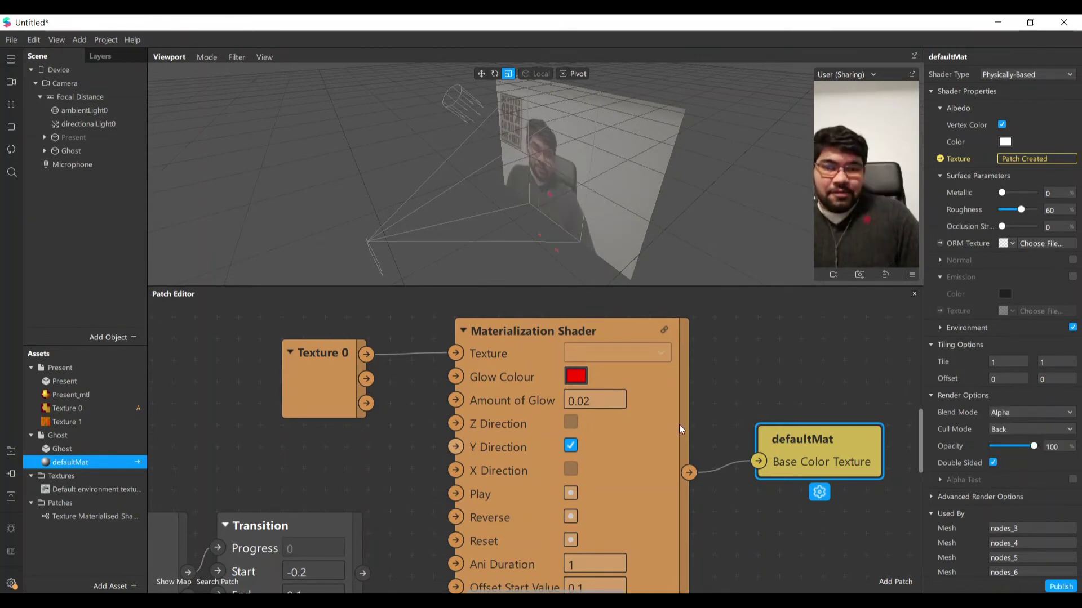
Step: Set the Materialization Shader's Offset Start Value to -0.5 with Y Direction enabled
{"action": "left_click_drag", "start_coordinate": [679, 425], "coordinate": [669, 380]}
{"action": "scroll", "coordinate": [684, 434], "scroll_direction": "down", "scroll_amount": 1}
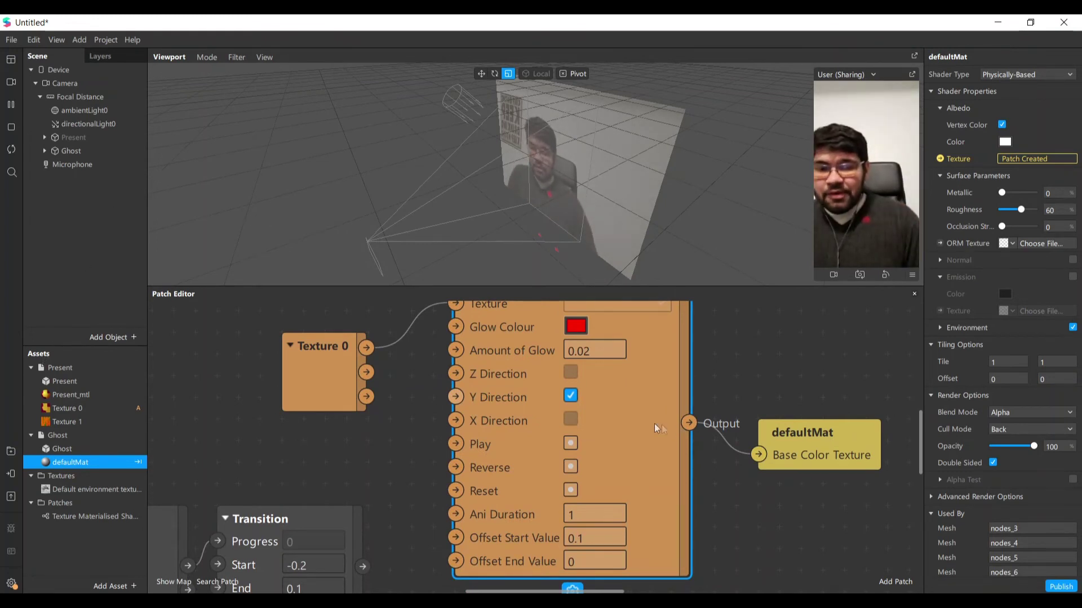
{"action": "left_click_drag", "start_coordinate": [633, 468], "coordinate": [643, 445]}
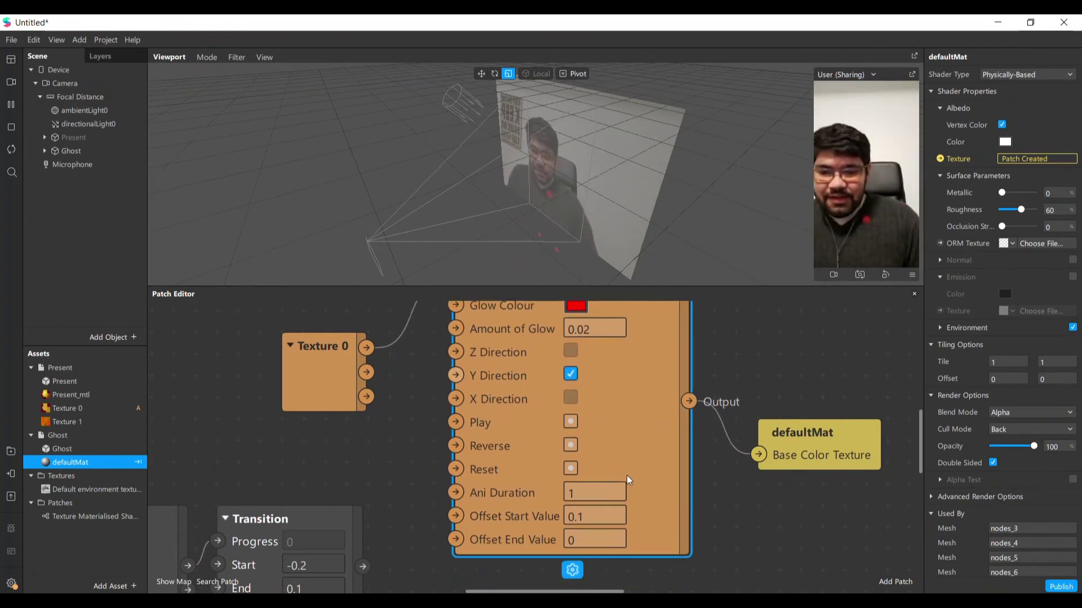
{"action": "scroll", "coordinate": [626, 475], "scroll_direction": "up", "scroll_amount": 3}
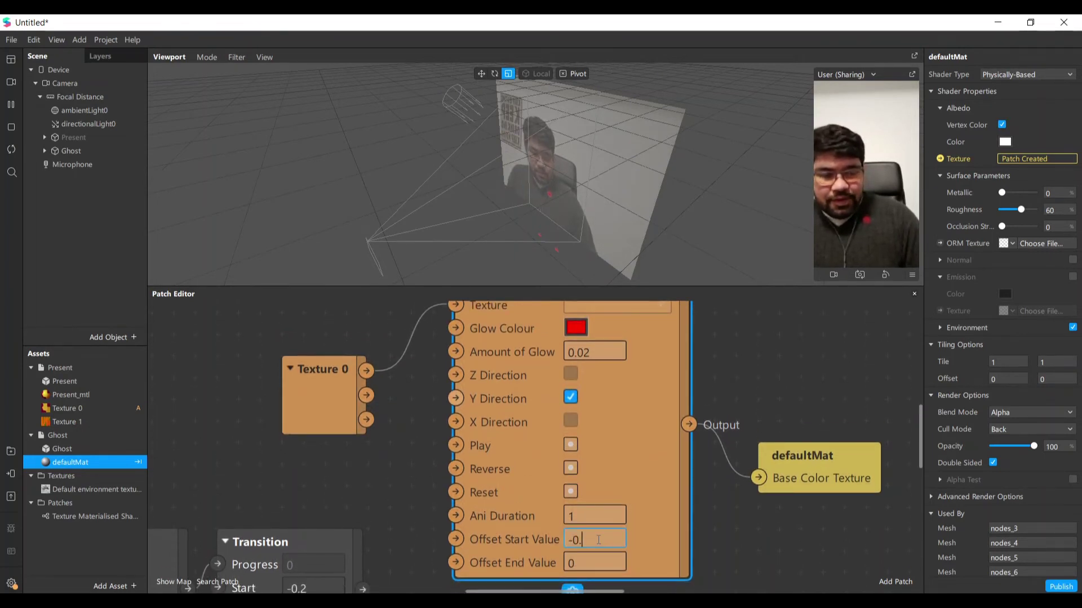
{"action": "key", "text": "Return"}
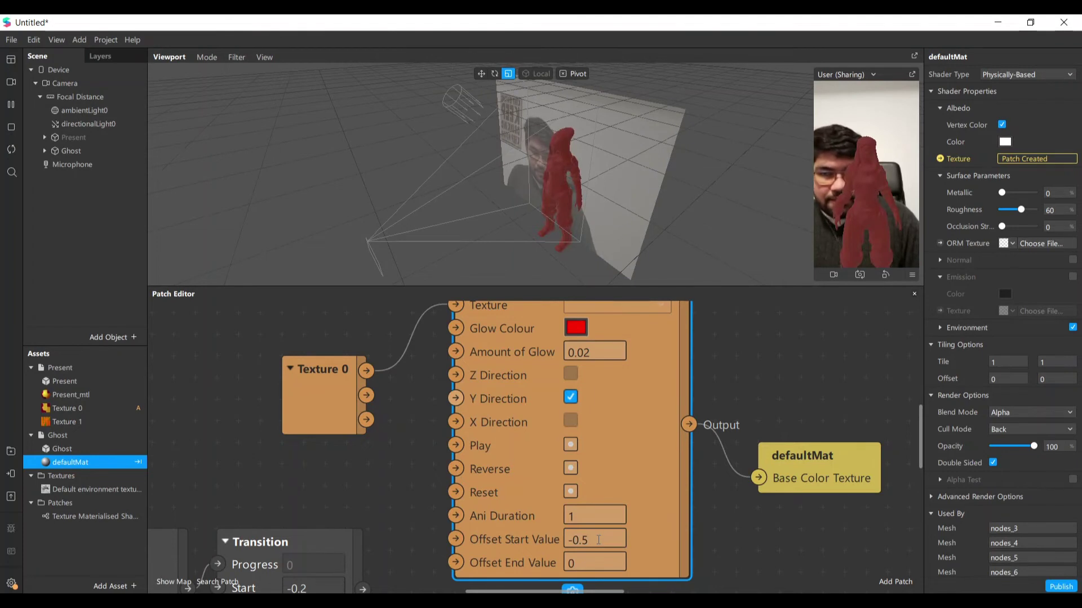
Step: Try Offset Start Values of -0.4 and -0.1 on the Materialization Shader
{"action": "scroll", "coordinate": [605, 466], "scroll_direction": "up", "scroll_amount": 1}
{"action": "scroll", "coordinate": [605, 467], "scroll_direction": "down", "scroll_amount": 1}
{"action": "type", "text": ".4"}
{"action": "double_click", "coordinate": [597, 529]}
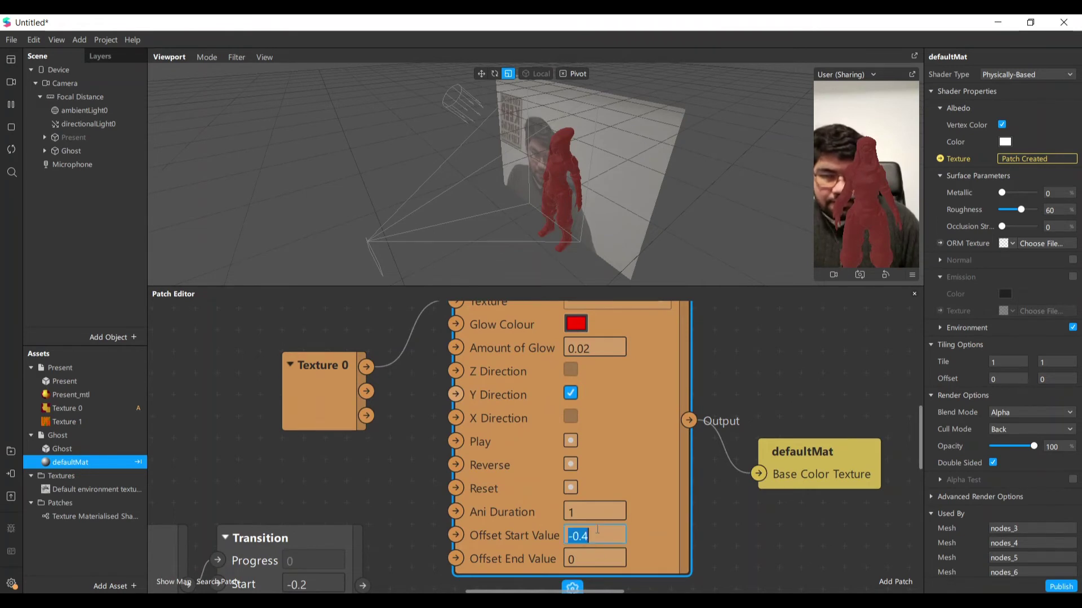
{"action": "type", "text": "-0."}
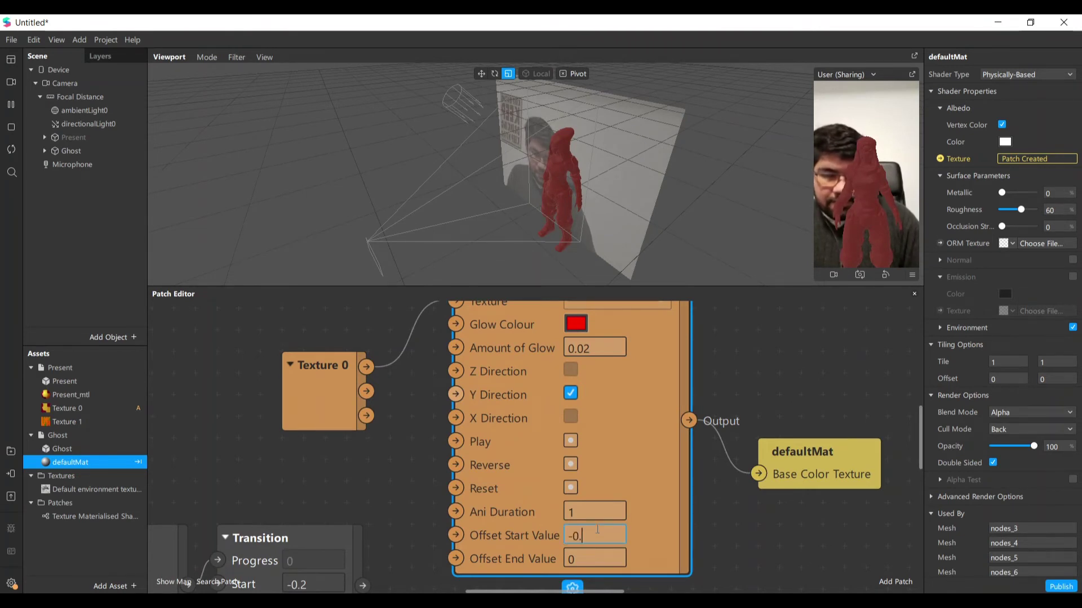
{"action": "type", "text": "1"}
{"action": "key", "text": "Return"}
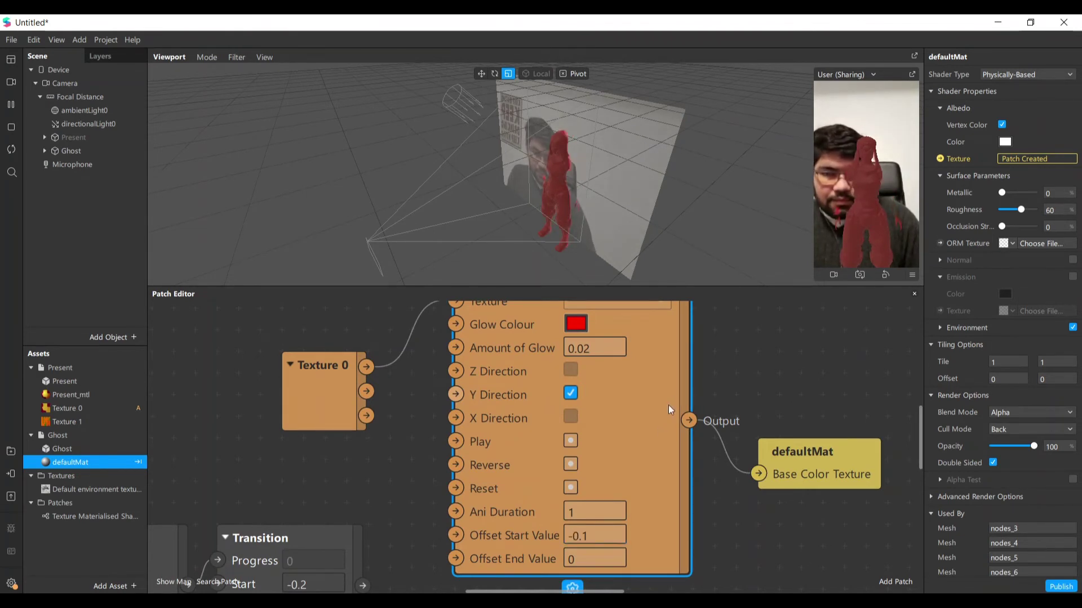
Step: Examine the Ghost from the side with its move axes shown to check the dissolve direction
{"action": "scroll", "coordinate": [648, 338], "scroll_direction": "up", "scroll_amount": 1}
{"action": "scroll", "coordinate": [611, 252], "scroll_direction": "up", "scroll_amount": 3}
{"action": "right_click_drag", "start_coordinate": [611, 251], "coordinate": [344, 251]}
{"action": "scroll", "coordinate": [343, 251], "scroll_direction": "down", "scroll_amount": 5}
{"action": "left_click", "coordinate": [71, 151]}
{"action": "scroll", "coordinate": [609, 180], "scroll_direction": "up", "scroll_amount": 2}
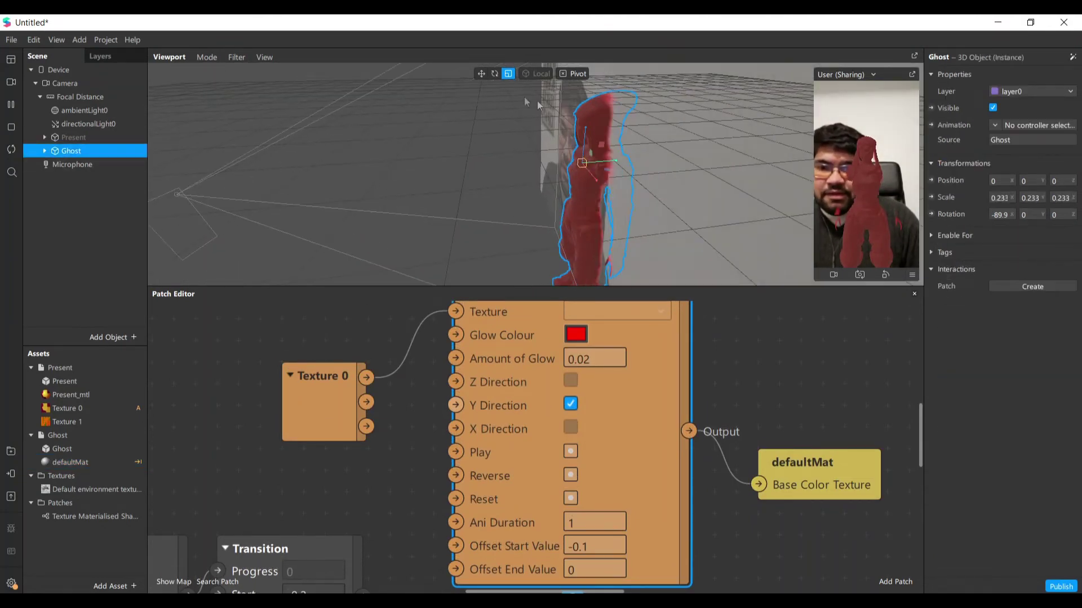
{"action": "left_click", "coordinate": [481, 74]}
{"action": "scroll", "coordinate": [563, 165], "scroll_direction": "up", "scroll_amount": 2}
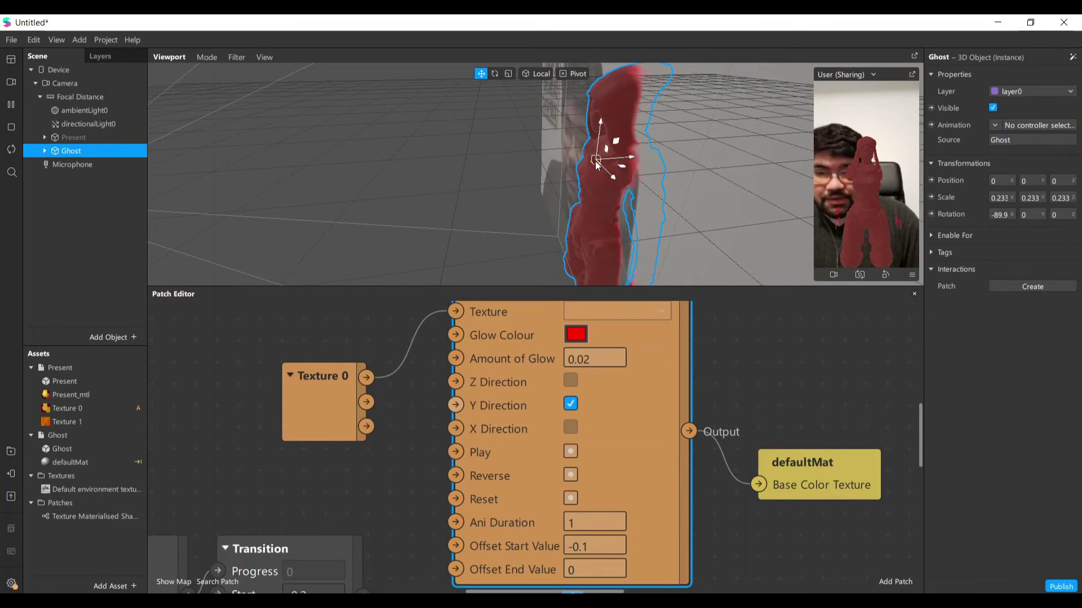
{"action": "right_click_drag", "start_coordinate": [668, 160], "coordinate": [581, 157]}
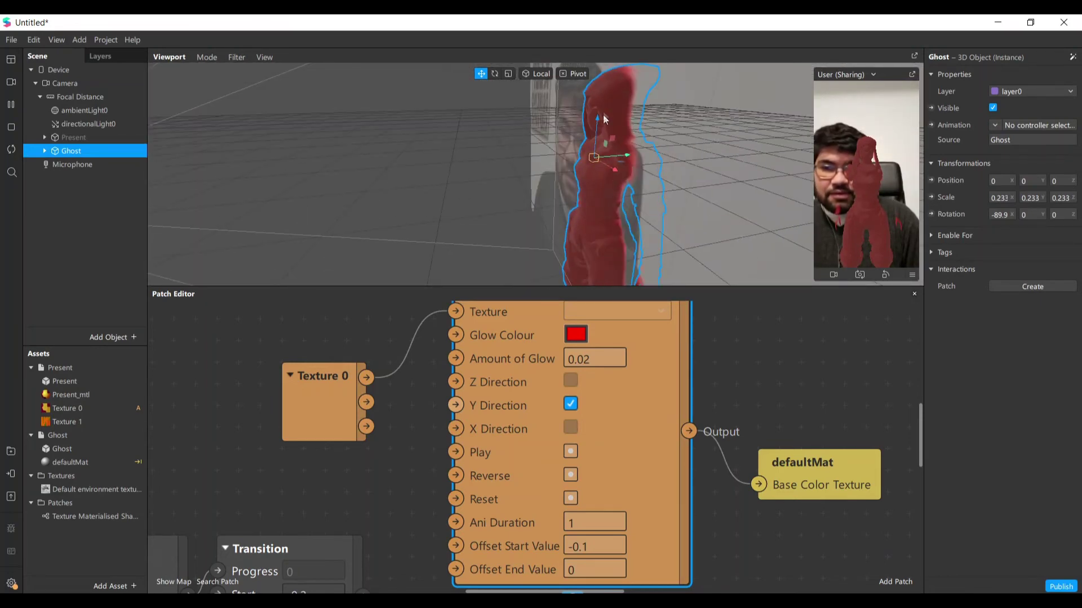
Step: Enable Z Direction instead of Y Direction on the Materialization Shader
{"action": "scroll", "coordinate": [563, 414], "scroll_direction": "down", "scroll_amount": 2}
{"action": "scroll", "coordinate": [563, 415], "scroll_direction": "up", "scroll_amount": 1}
{"action": "left_click", "coordinate": [572, 348]}
{"action": "left_click", "coordinate": [572, 372]}
Step: Set the Offset Start Value to -0.5 for the Z direction
{"action": "left_click", "coordinate": [598, 517]}
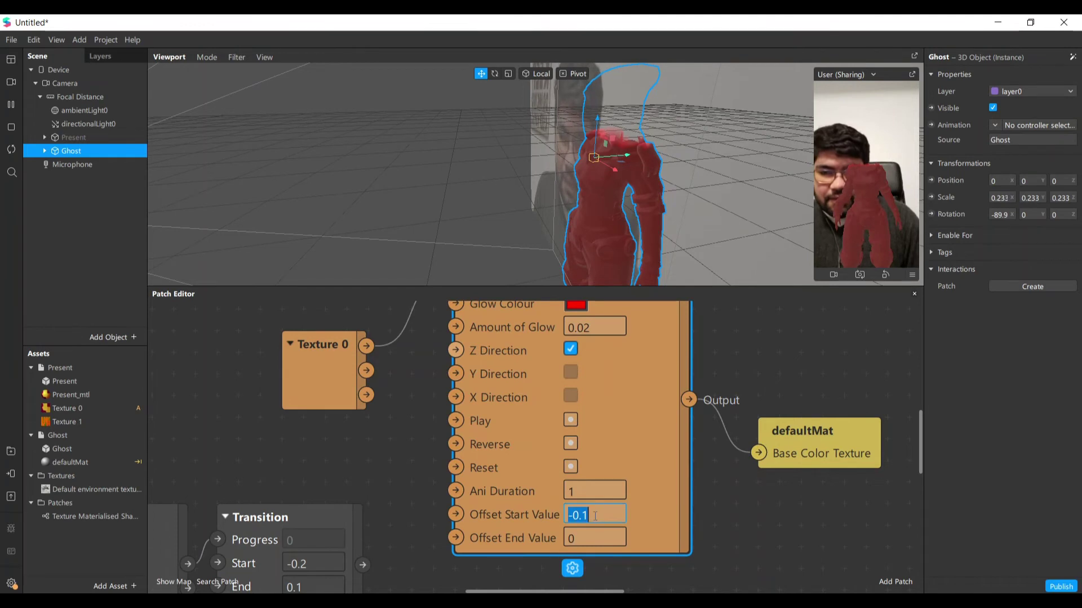
{"action": "left_click", "coordinate": [595, 517]}
{"action": "key", "text": "BackSpace"}
{"action": "type", "text": "5"}
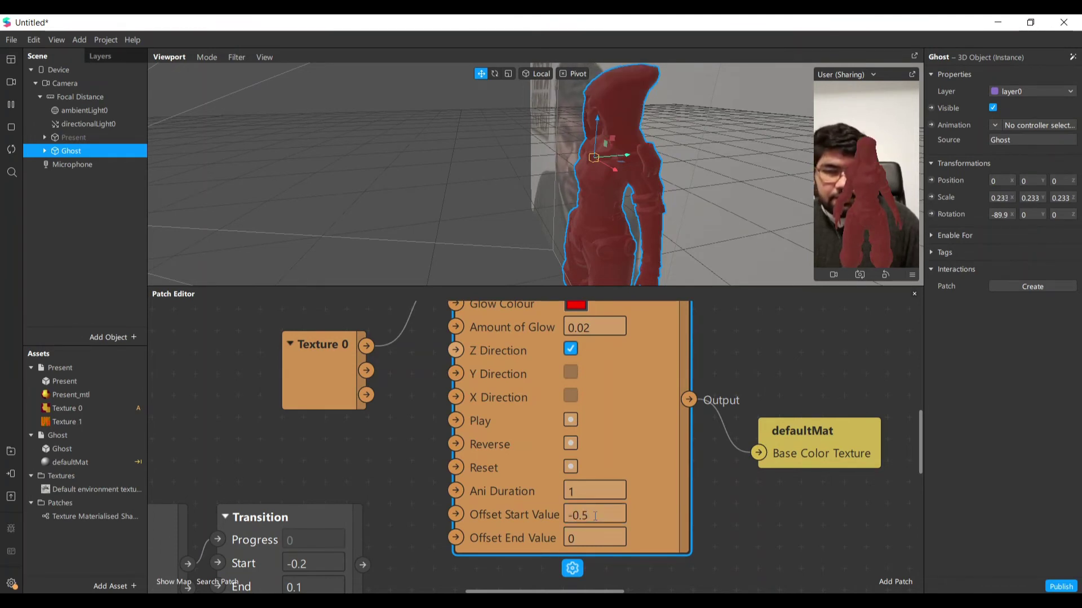
Step: Try Offset Start Values of -0.2 and -0.4 for the Ghost along the Z direction
{"action": "double_click", "coordinate": [596, 517]}
{"action": "key", "text": "BackSpace"}
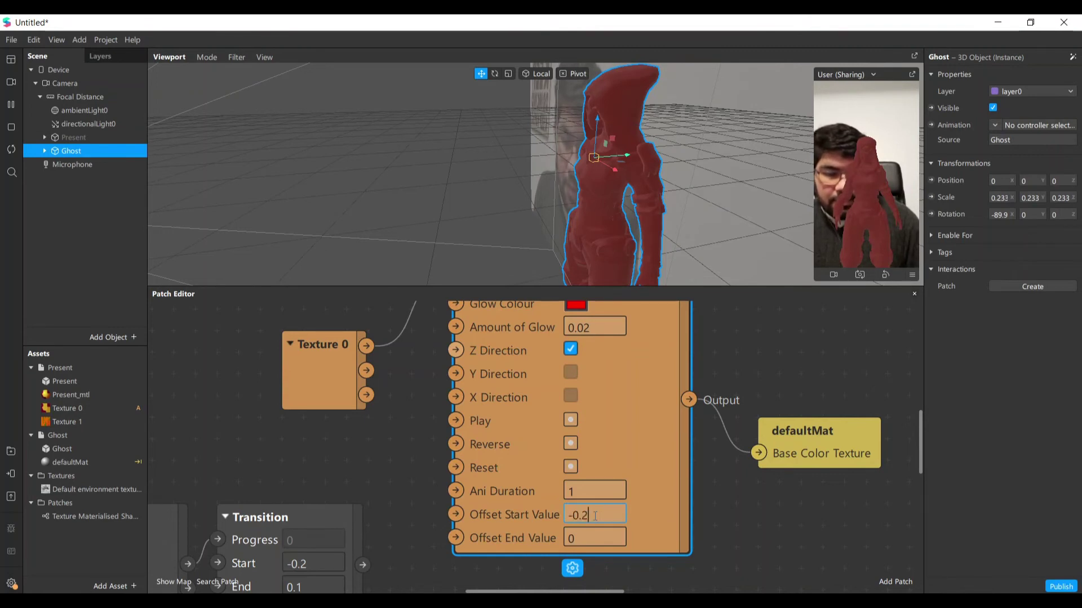
{"action": "double_click", "coordinate": [596, 516]}
{"action": "key", "text": "BackSpace"}
{"action": "type", "text": "0.4"}
{"action": "double_click", "coordinate": [595, 516]}
{"action": "key", "text": "Return"}
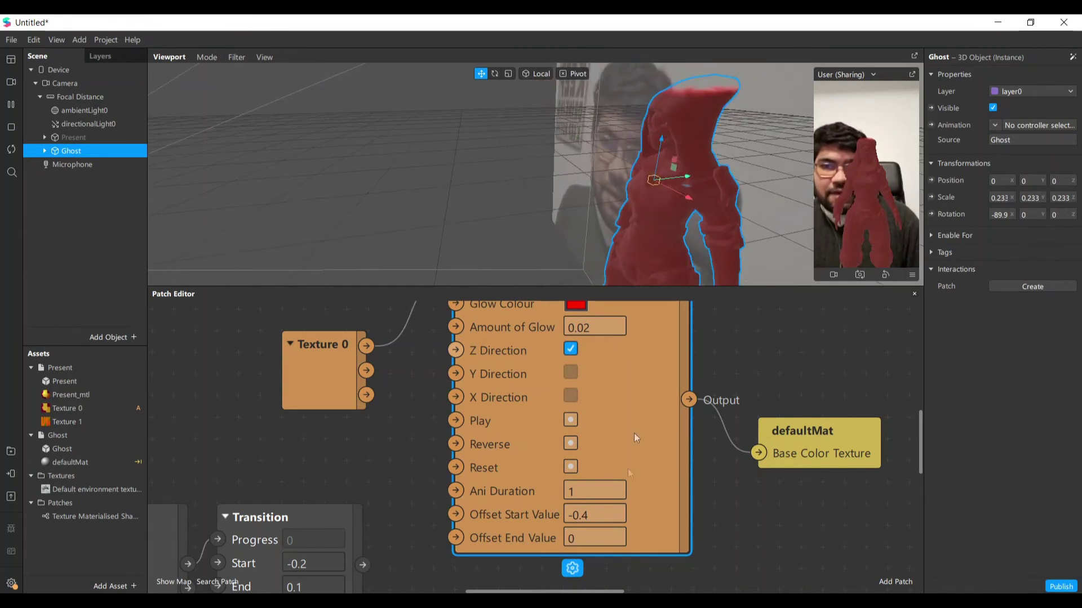
Step: Try an Offset Start Value of -0.56 on the Materialization Shader and set it back to -0.5
{"action": "left_click", "coordinate": [609, 514]}
{"action": "key", "text": "BackSpace"}
{"action": "type", "text": "56"}
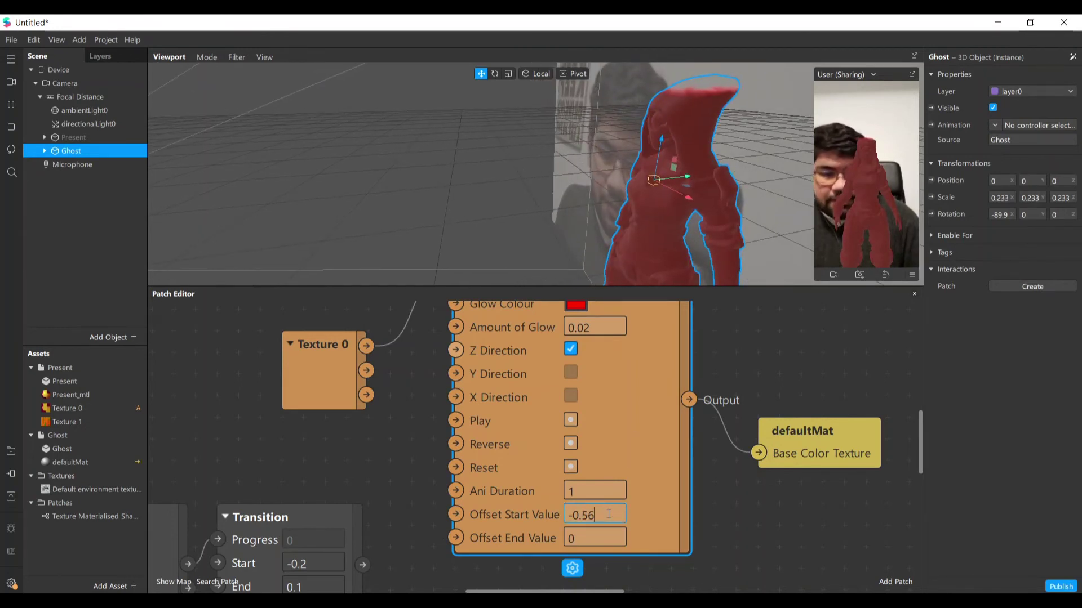
{"action": "key", "text": "Return"}
{"action": "double_click", "coordinate": [608, 514]}
{"action": "type", "text": "-0.5"}
{"action": "key", "text": "Return"}
{"action": "scroll", "coordinate": [598, 507], "scroll_direction": "down", "scroll_amount": 1}
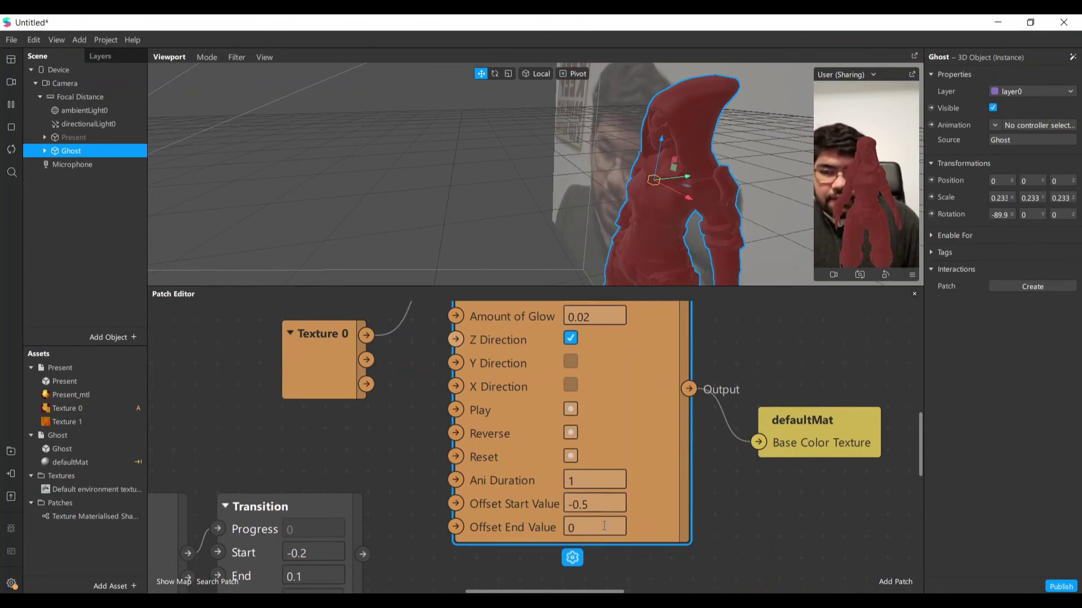
{"action": "scroll", "coordinate": [768, 249], "scroll_direction": "down", "scroll_amount": 5}
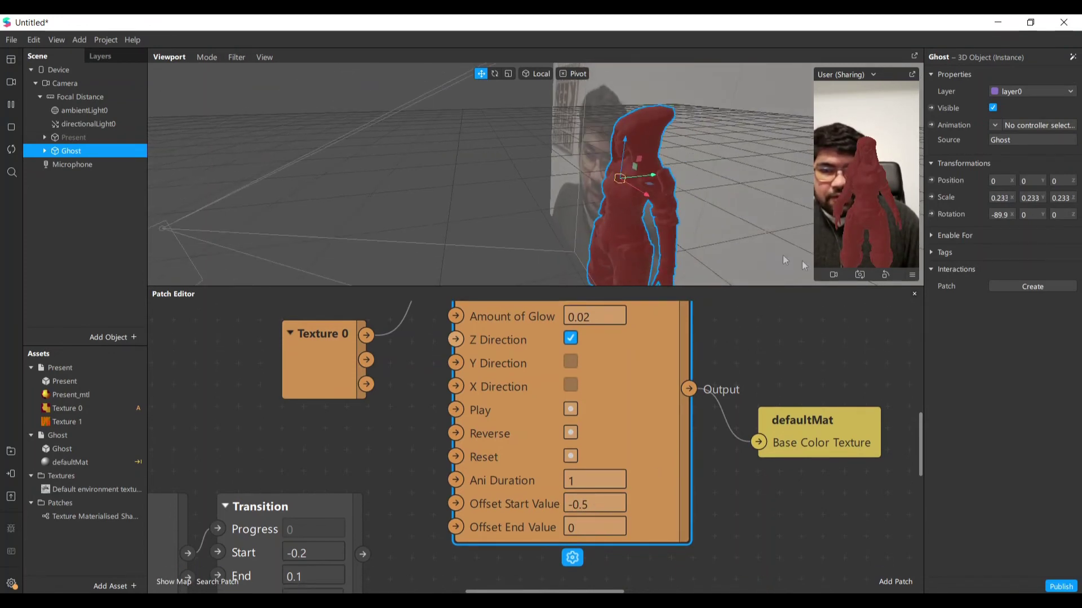
Step: Try Offset Start Values of 0, 0.5, 1 and 1.5 while watching the Ghost's legs dissolve
{"action": "middle_click_drag", "start_coordinate": [683, 239], "coordinate": [765, 124]}
{"action": "scroll", "coordinate": [759, 133], "scroll_direction": "up", "scroll_amount": 3}
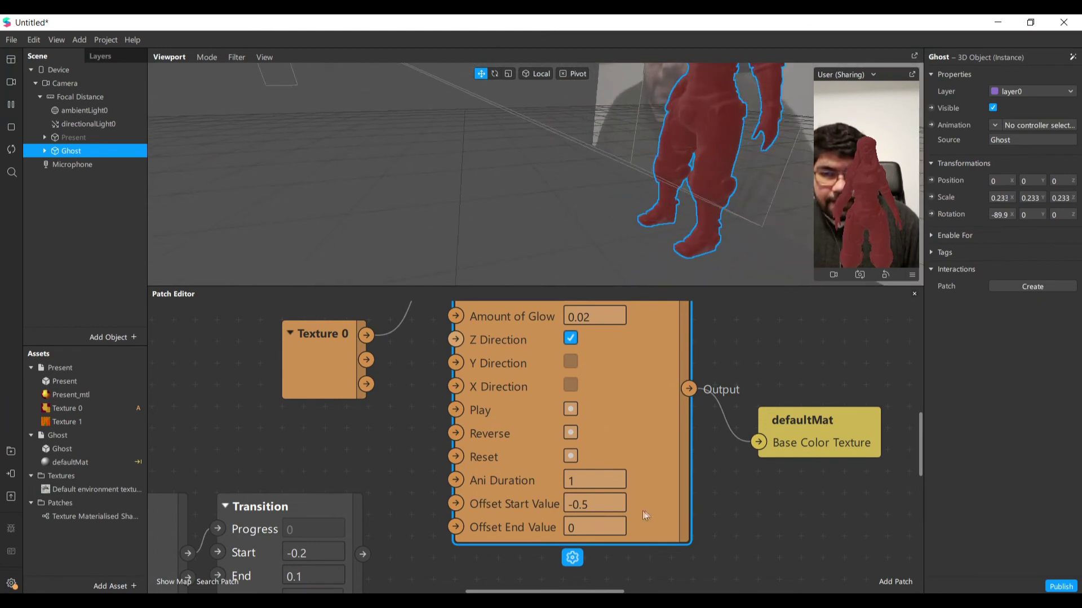
{"action": "left_click", "coordinate": [602, 497]}
{"action": "type", "text": "0"}
{"action": "key", "text": "Return"}
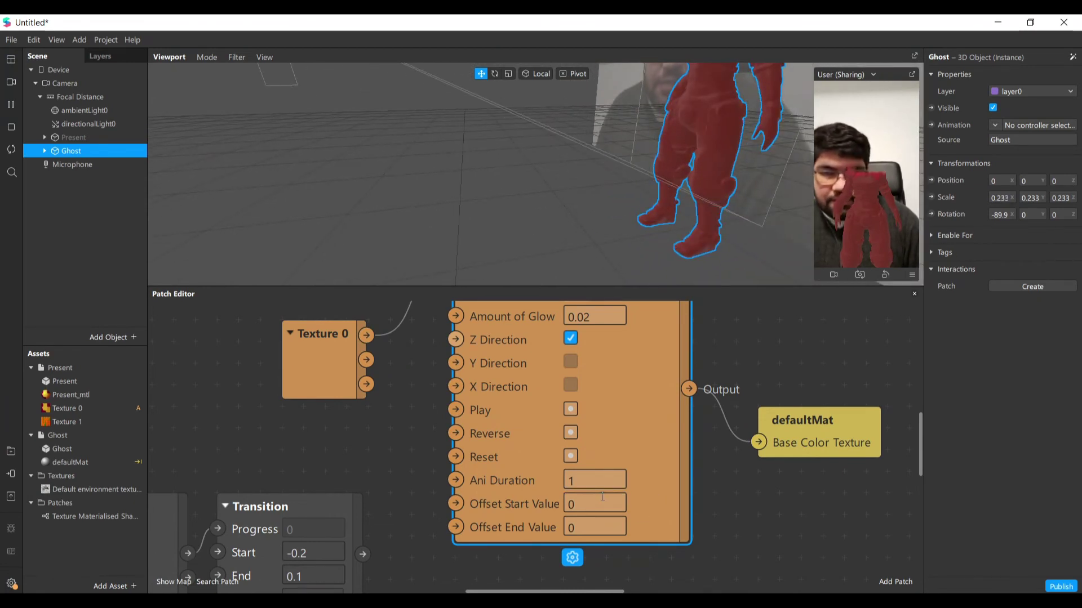
{"action": "left_click", "coordinate": [579, 506]}
{"action": "type", "text": "0.5"}
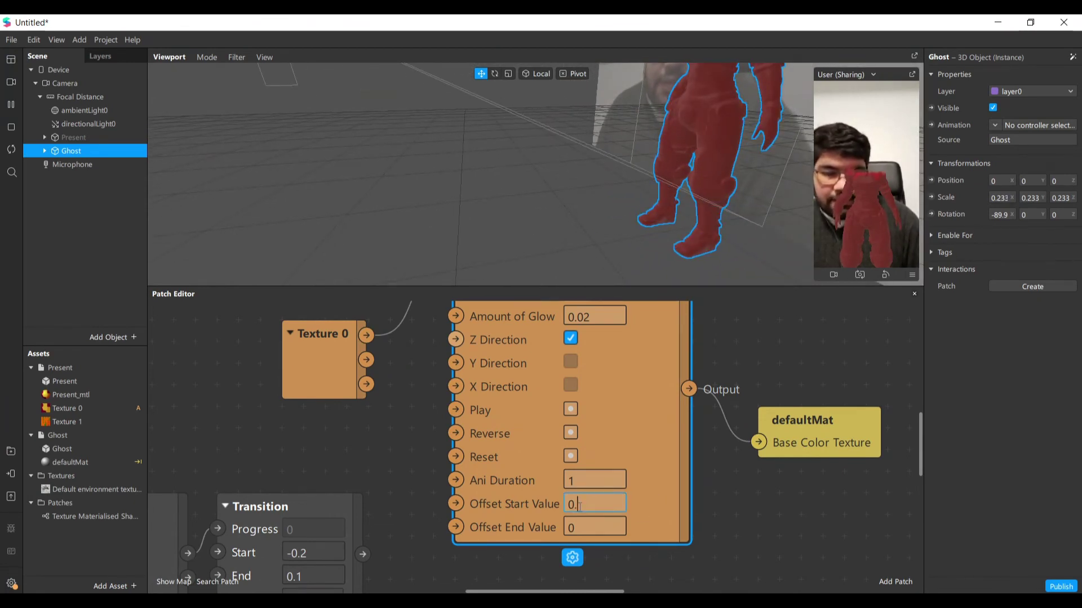
{"action": "key", "text": "Return"}
{"action": "left_click", "coordinate": [580, 506]}
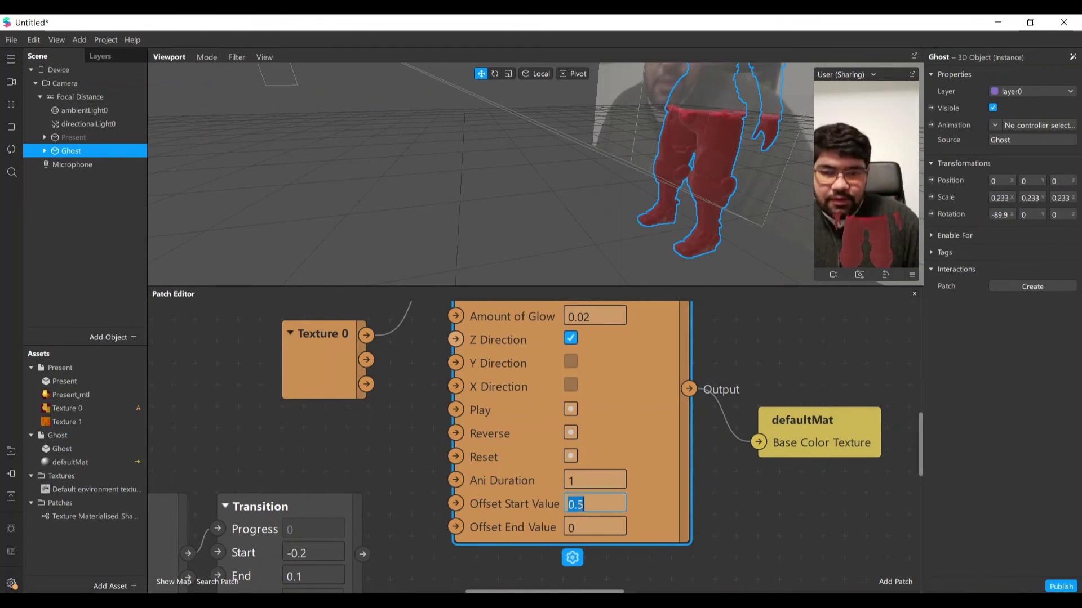
{"action": "type", "text": "1"}
{"action": "key", "text": "Return"}
{"action": "left_click", "coordinate": [586, 507]}
{"action": "type", "text": "1.5"}
{"action": "key", "text": "Return"}
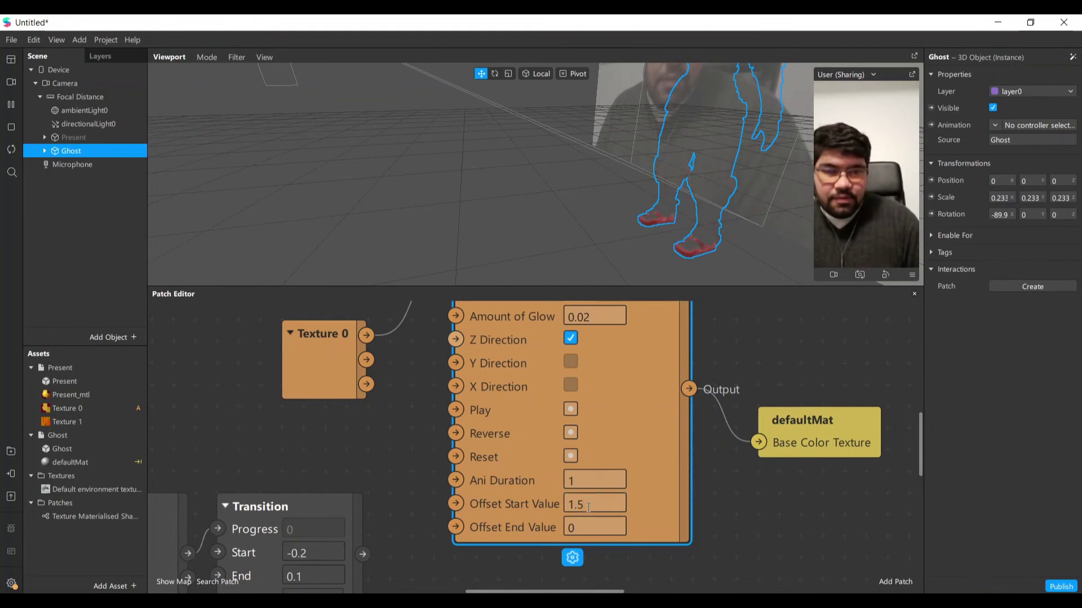
Step: Set the Offset Start Value to 1.6 and check the Ghost's feet for remaining visible parts
{"action": "scroll", "coordinate": [637, 255], "scroll_direction": "up", "scroll_amount": 2}
{"action": "middle_click_drag", "start_coordinate": [637, 254], "coordinate": [628, 170]}
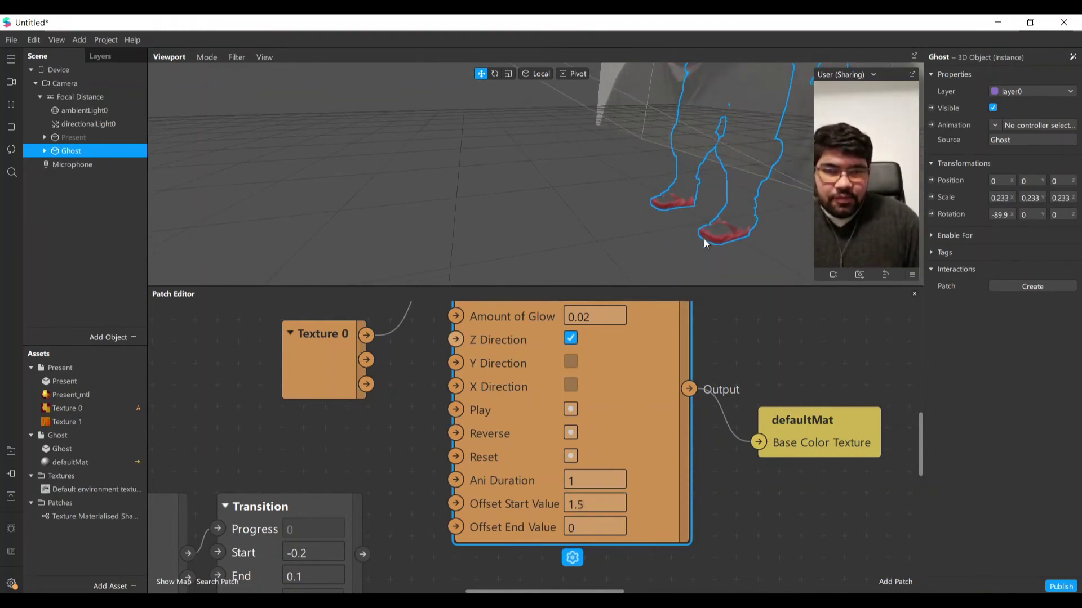
{"action": "left_click", "coordinate": [592, 503]}
{"action": "type", "text": "1.6"}
{"action": "key", "text": "Return"}
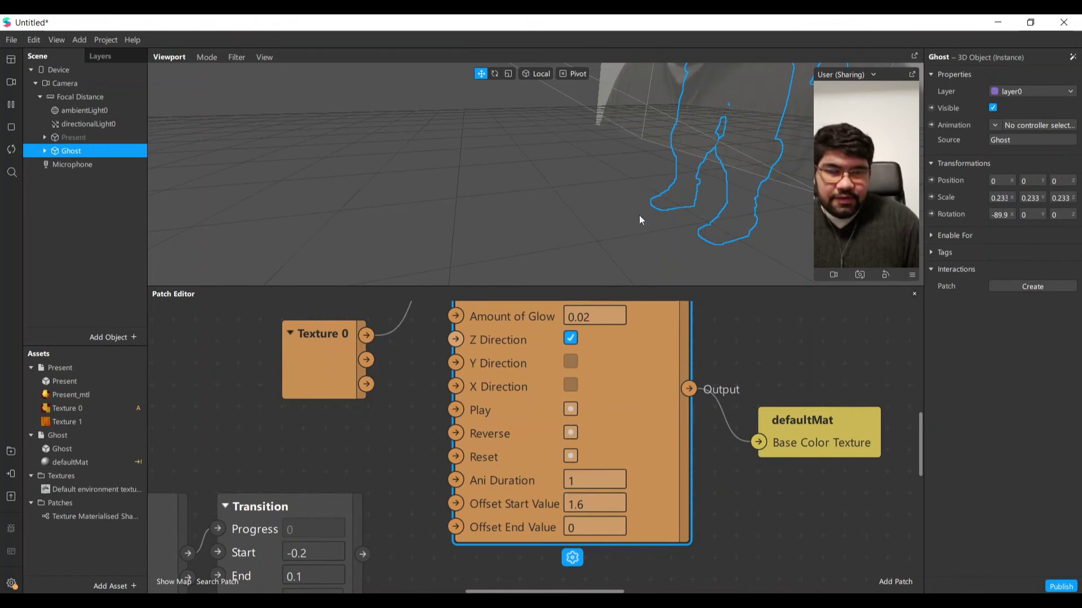
{"action": "left_click_drag", "start_coordinate": [639, 220], "coordinate": [734, 187]}
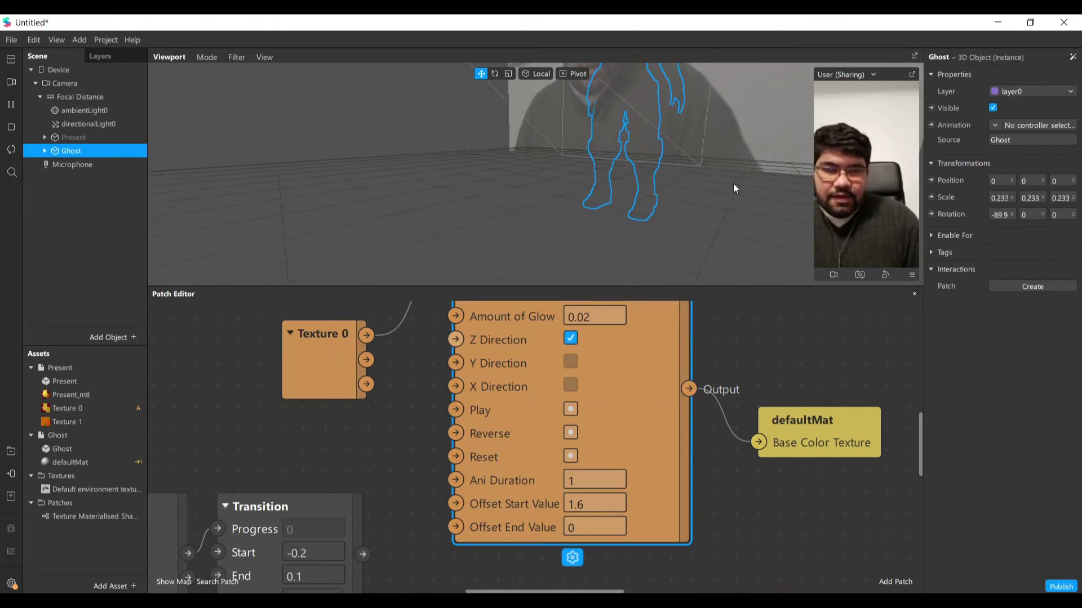
{"action": "left_click", "coordinate": [596, 510]}
{"action": "scroll", "coordinate": [588, 509], "scroll_direction": "right", "scroll_amount": 1}
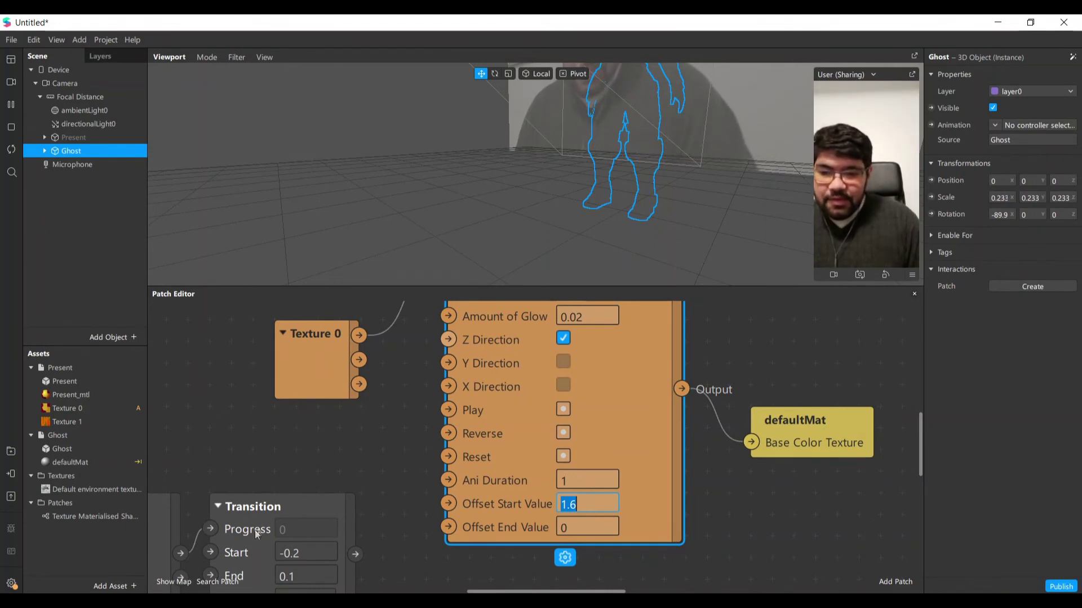
Step: Set the Transition patch's Start to -0.5 and End to 1.6
{"action": "left_click_drag", "start_coordinate": [254, 506], "coordinate": [275, 442]}
{"action": "left_click", "coordinate": [332, 487]}
{"action": "type", "text": "-0.5"}
{"action": "key", "text": "Return"}
{"action": "left_click", "coordinate": [330, 510]}
{"action": "key", "text": "BackSpace"}
{"action": "type", "text": "1.6"}
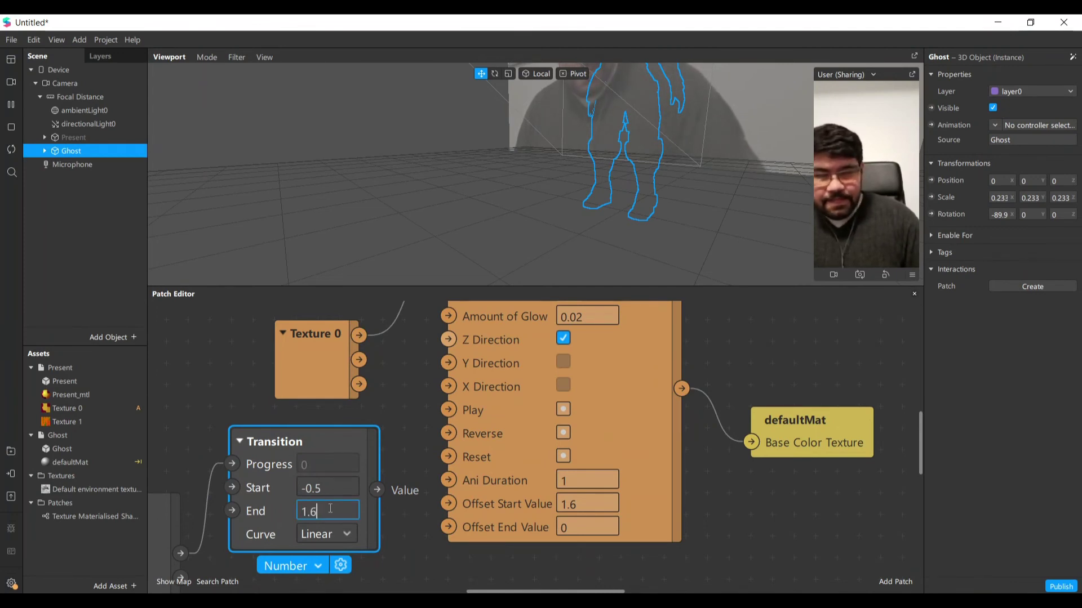
{"action": "key", "text": "Return"}
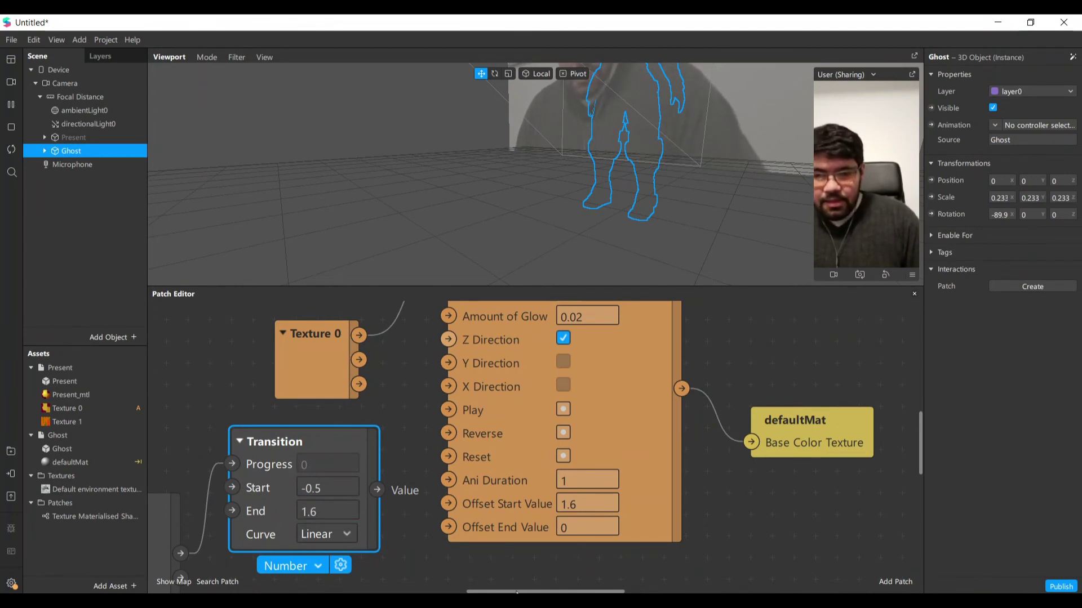
Step: Connect the Transition patch's output to the Materialization Shader's Offset Start Value
{"action": "left_click_drag", "start_coordinate": [509, 591], "coordinate": [484, 591]}
{"action": "left_click_drag", "start_coordinate": [501, 489], "coordinate": [583, 453]}
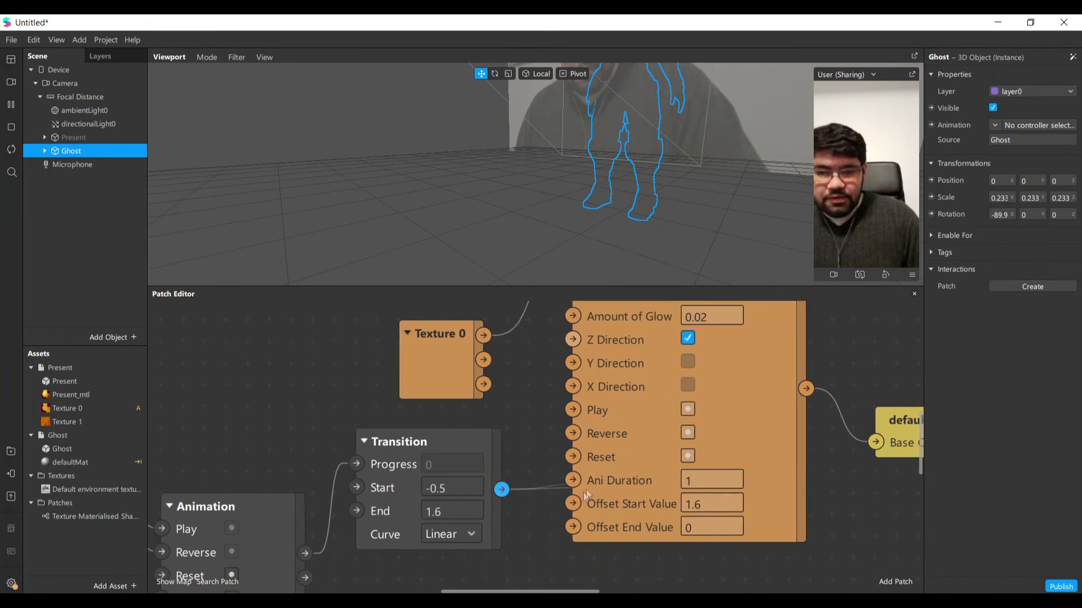
{"action": "left_click_drag", "start_coordinate": [573, 502], "coordinate": [573, 503]}
{"action": "middle_click_drag", "start_coordinate": [604, 549], "coordinate": [604, 538]}
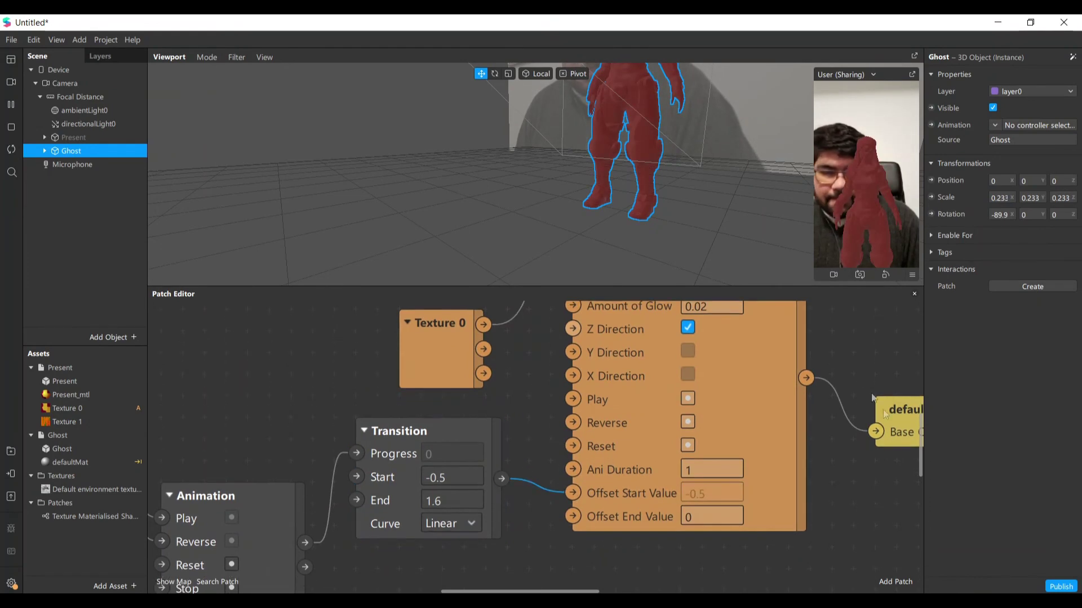
Step: Enlarge the viewport and preview to watch the Ghost's dissolve, and restore the Patch Editor's space
{"action": "left_click_drag", "start_coordinate": [822, 287], "coordinate": [813, 462]}
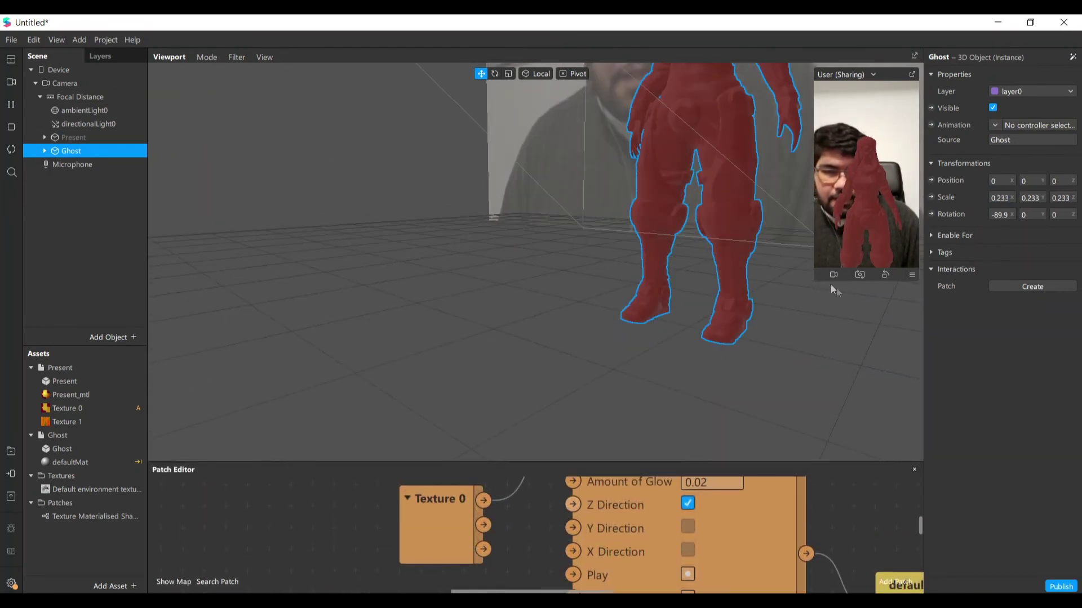
{"action": "left_click_drag", "start_coordinate": [817, 287], "coordinate": [714, 458]}
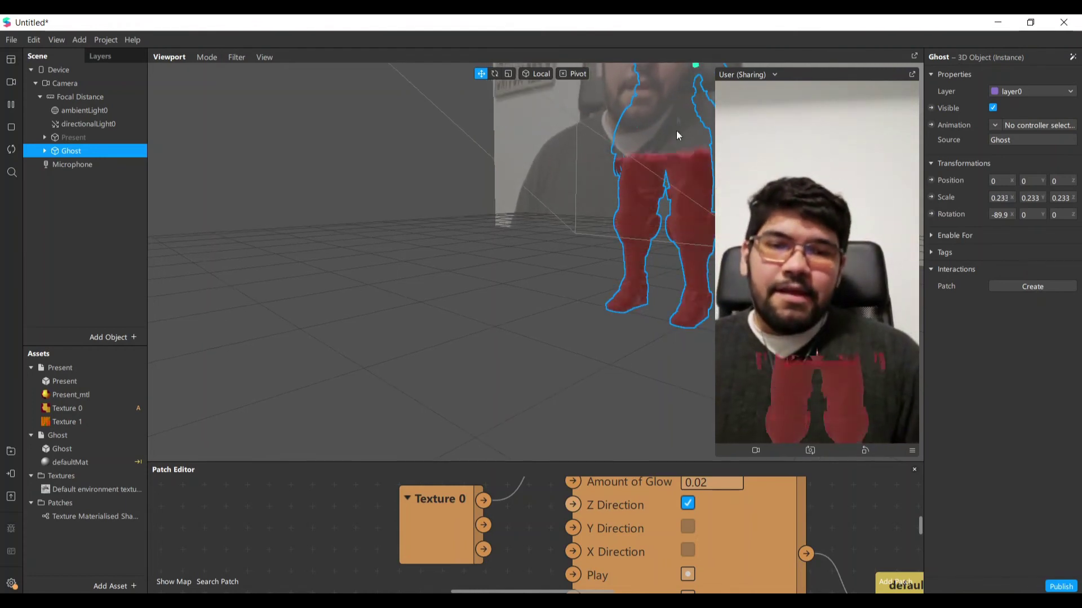
{"action": "left_click_drag", "start_coordinate": [649, 464], "coordinate": [670, 225]}
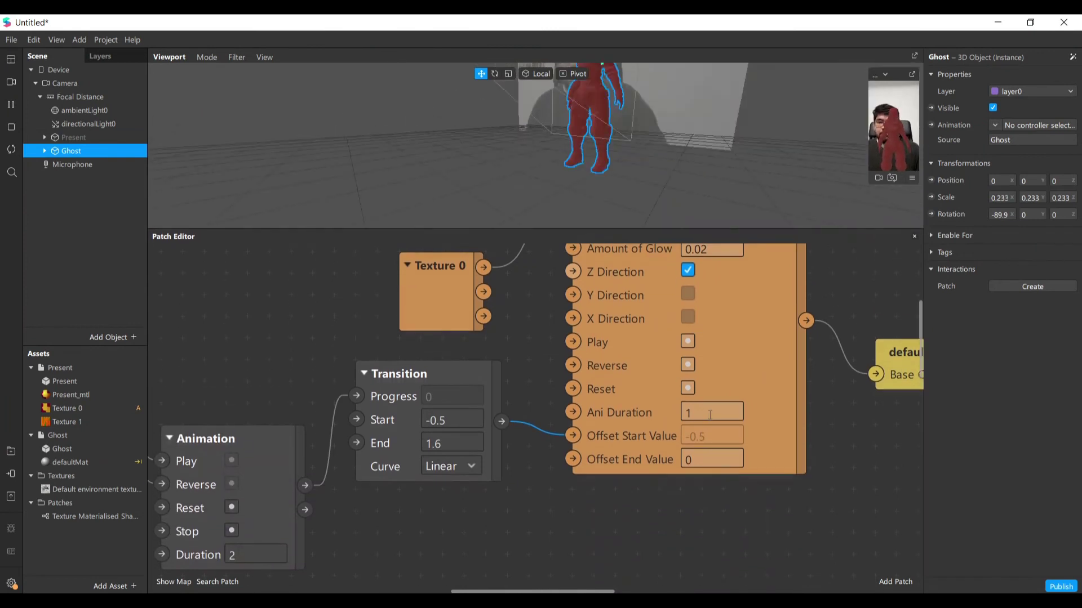
Step: Reposition the Materialization Shader and defaultMat patches to leave more space between them
{"action": "scroll", "coordinate": [710, 413], "scroll_direction": "up", "scroll_amount": 3}
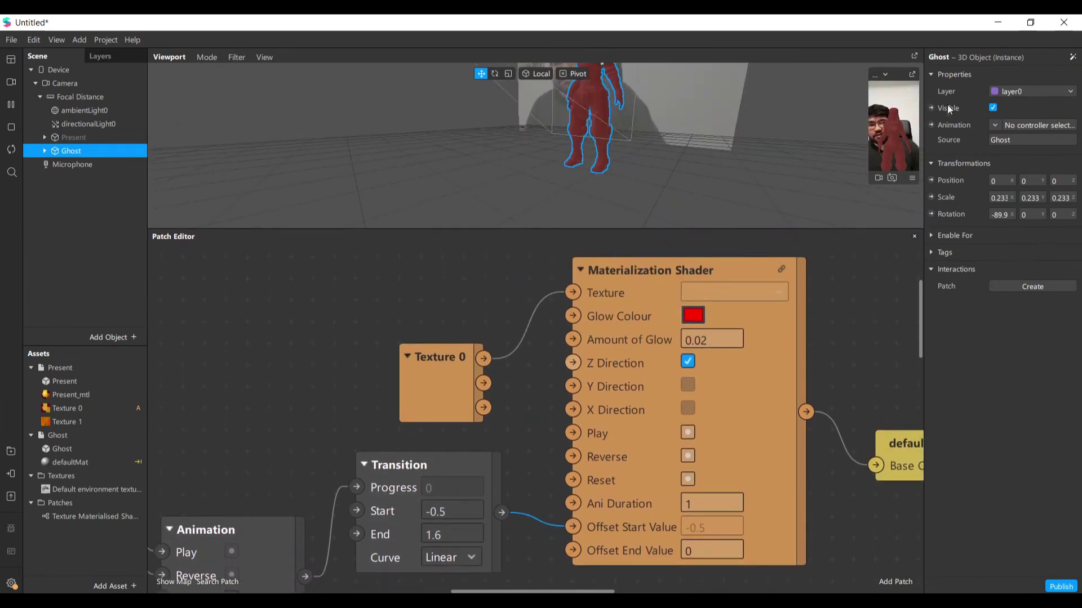
{"action": "left_click_drag", "start_coordinate": [687, 299], "coordinate": [674, 354]}
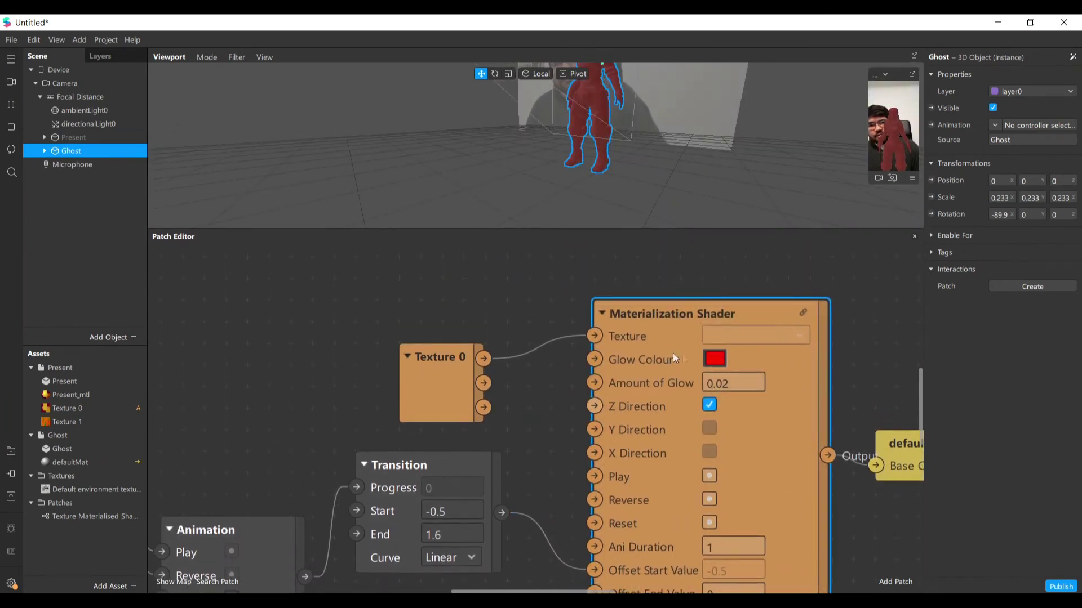
{"action": "left_click_drag", "start_coordinate": [598, 591], "coordinate": [676, 591]}
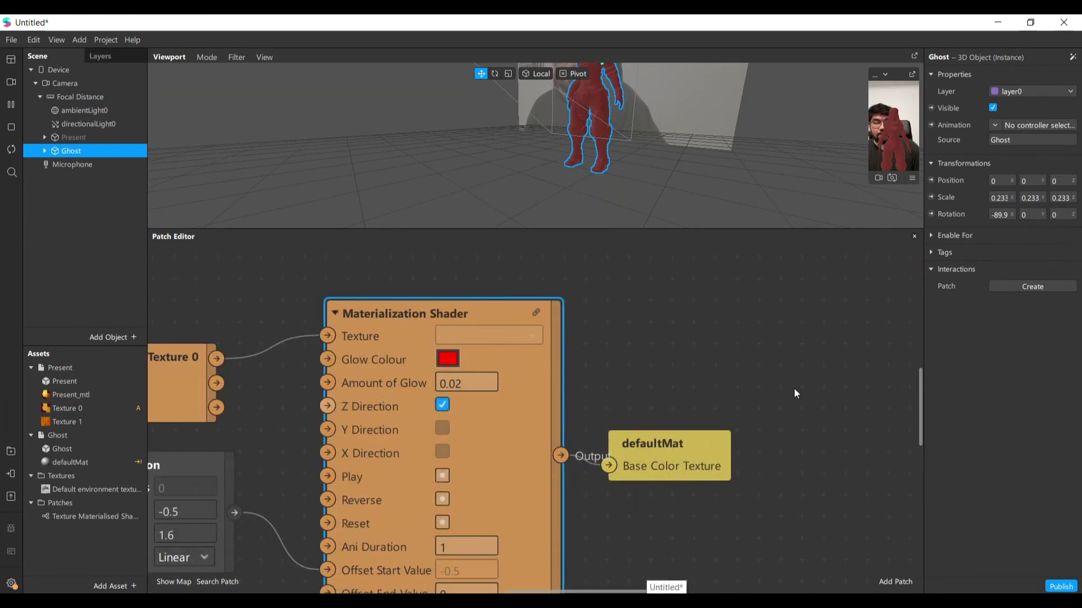
{"action": "left_click_drag", "start_coordinate": [624, 475], "coordinate": [689, 448]}
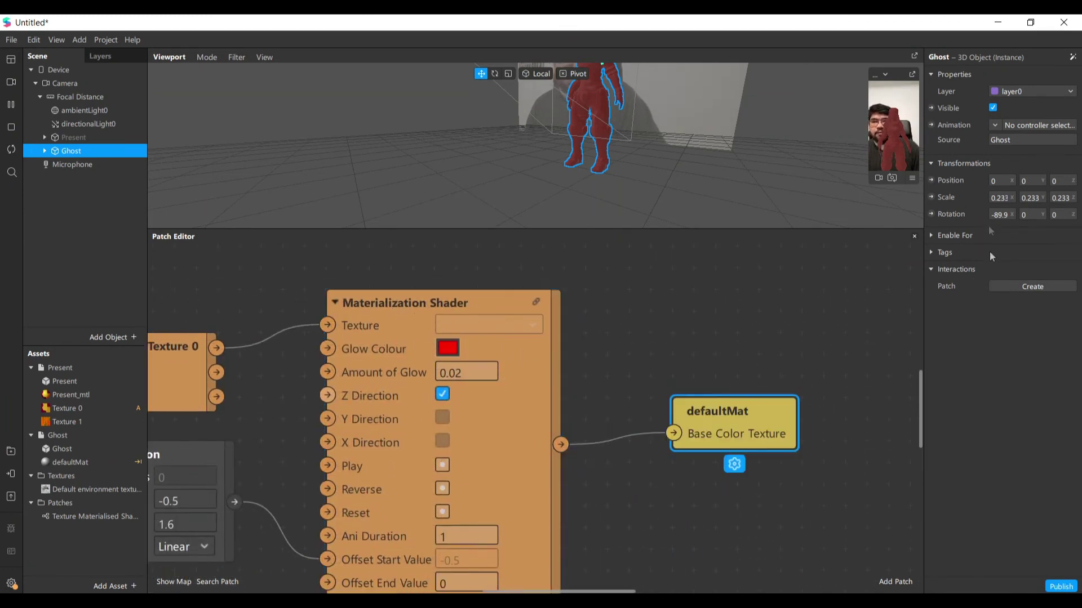
Step: Show the Present_mtl material's properties to check its Blend Mode
{"action": "left_click", "coordinate": [70, 396]}
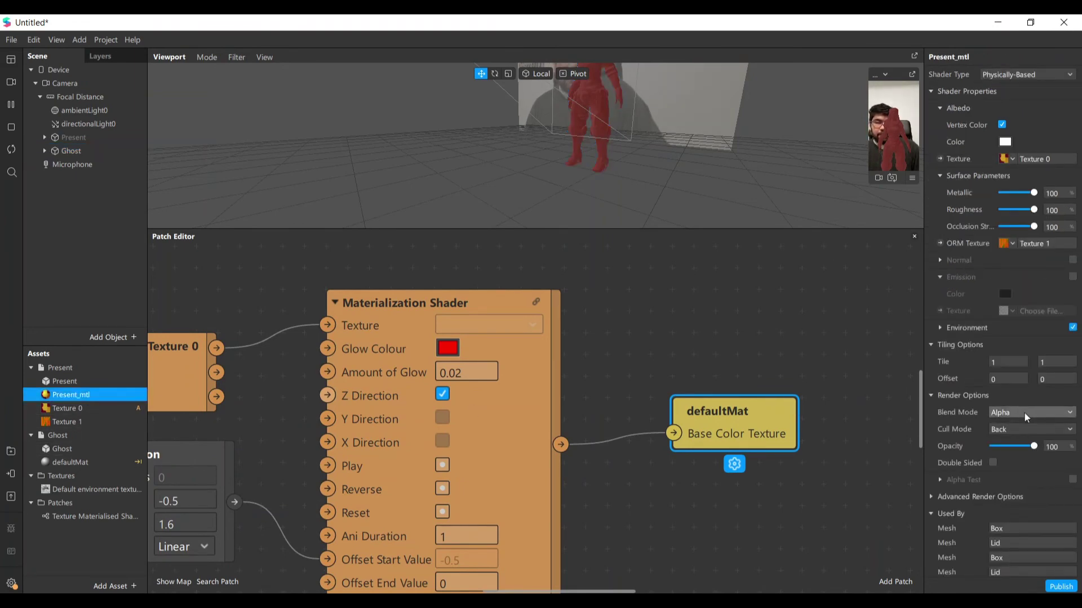
{"action": "middle_click_drag", "start_coordinate": [530, 409], "coordinate": [737, 392]}
{"action": "scroll", "coordinate": [676, 422], "scroll_direction": "down", "scroll_amount": 2}
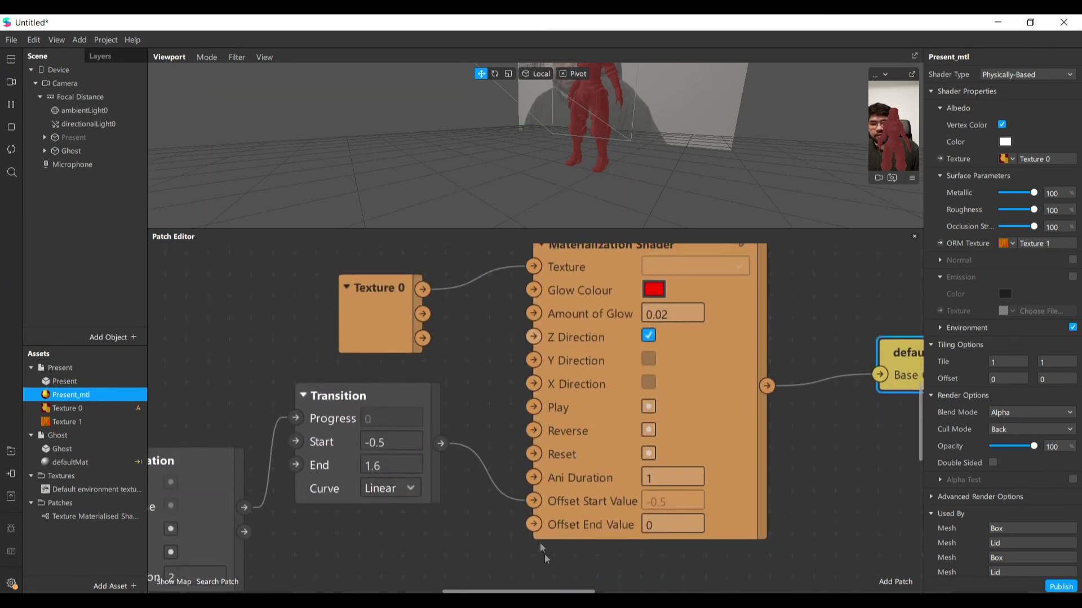
Step: Delete the Animation and Transition patches from the Ghost's patch graph
{"action": "left_click_drag", "start_coordinate": [548, 590], "coordinate": [530, 591]}
{"action": "scroll", "coordinate": [508, 491], "scroll_direction": "down", "scroll_amount": 1}
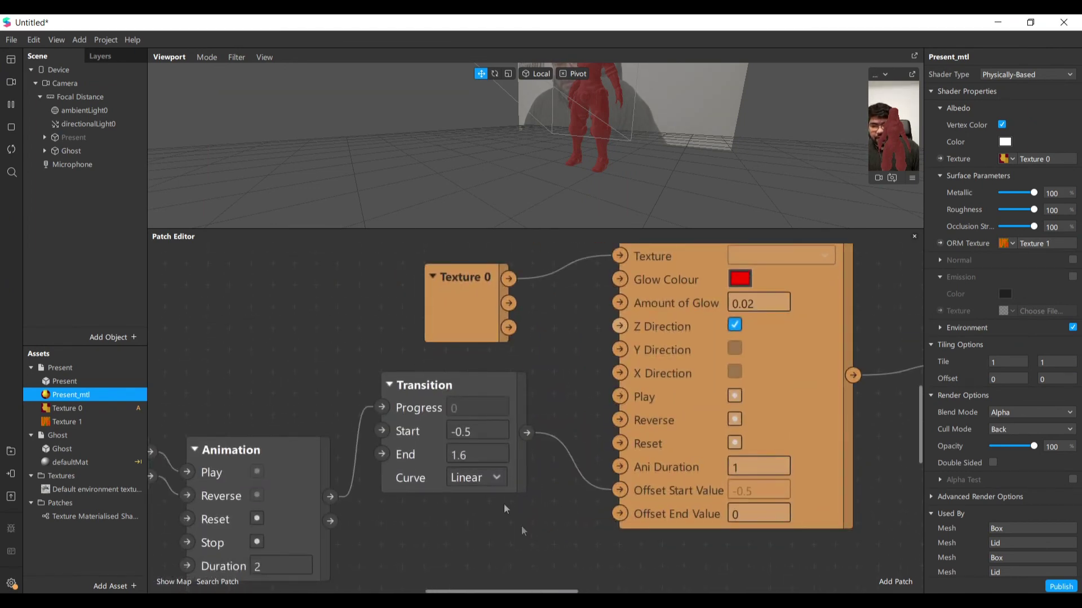
{"action": "left_click_drag", "start_coordinate": [522, 533], "coordinate": [265, 441]}
{"action": "key", "text": "Delete"}
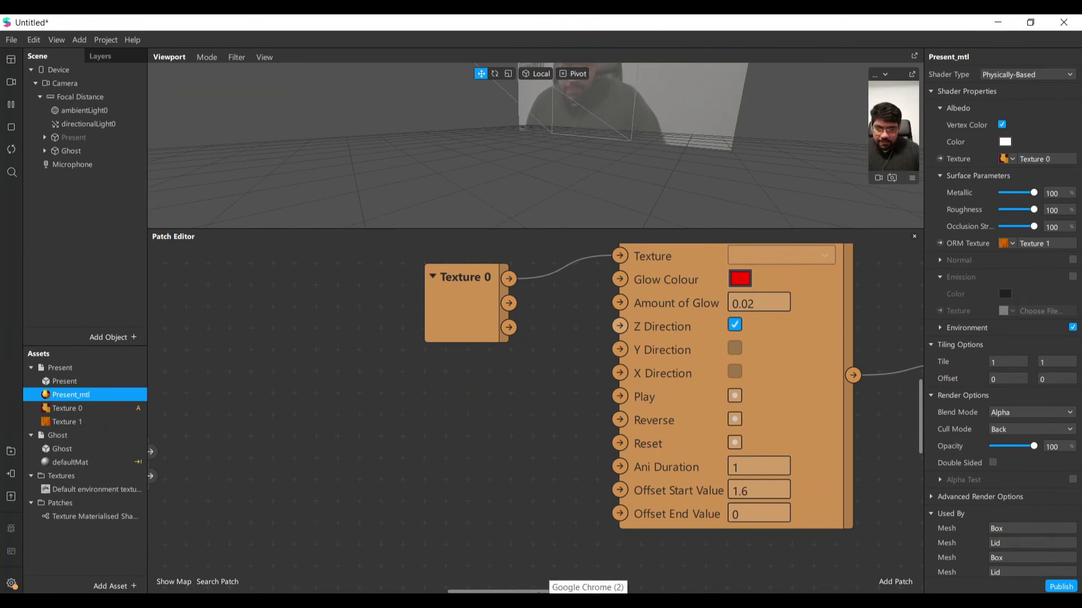
Step: Move the Screen Tap, Switch and Pulse patches near the Materialization Shader and connect Pulse's two outputs to its Play and Reverse inputs
{"action": "scroll", "coordinate": [517, 591], "scroll_direction": "left", "scroll_amount": 8}
{"action": "left_click_drag", "start_coordinate": [260, 389], "coordinate": [523, 510]}
{"action": "left_click_drag", "start_coordinate": [462, 456], "coordinate": [808, 435]}
{"action": "scroll", "coordinate": [438, 424], "scroll_direction": "right", "scroll_amount": 8}
{"action": "scroll", "coordinate": [438, 424], "scroll_direction": "left", "scroll_amount": 1}
{"action": "left_click_drag", "start_coordinate": [438, 424], "coordinate": [495, 424]}
{"action": "left_click_drag", "start_coordinate": [289, 366], "coordinate": [240, 463]}
{"action": "left_click_drag", "start_coordinate": [503, 432], "coordinate": [598, 420]}
{"action": "left_click", "coordinate": [495, 434]}
{"action": "left_click", "coordinate": [461, 475]}
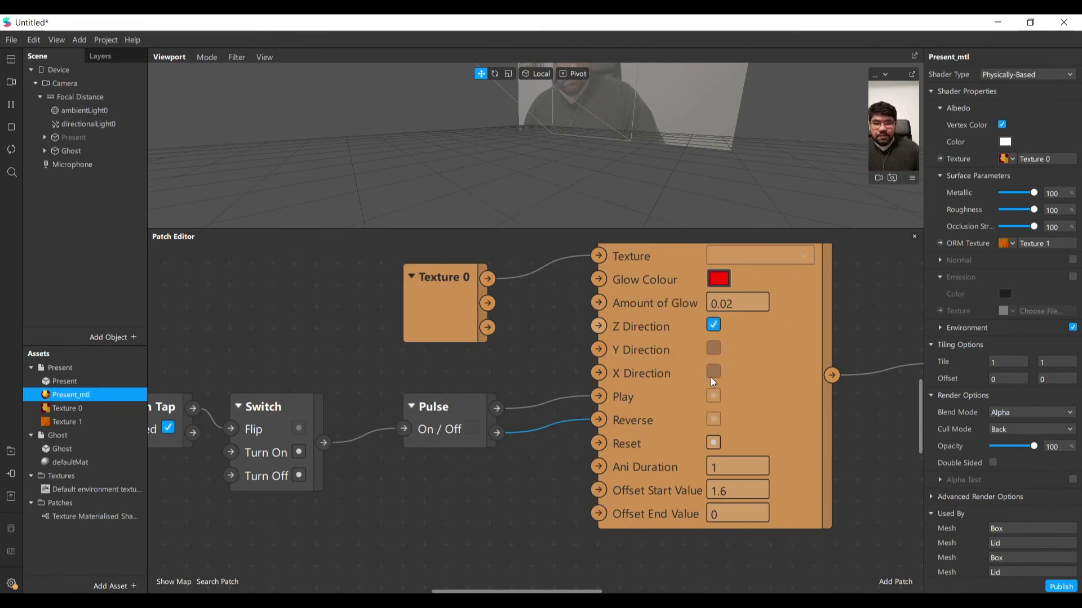
Step: Set the Materialization Shader's Offset Start Value to -0.5 and Offset End Value to 1.6
{"action": "left_click", "coordinate": [755, 492]}
{"action": "middle_click_drag", "start_coordinate": [770, 521], "coordinate": [709, 525]}
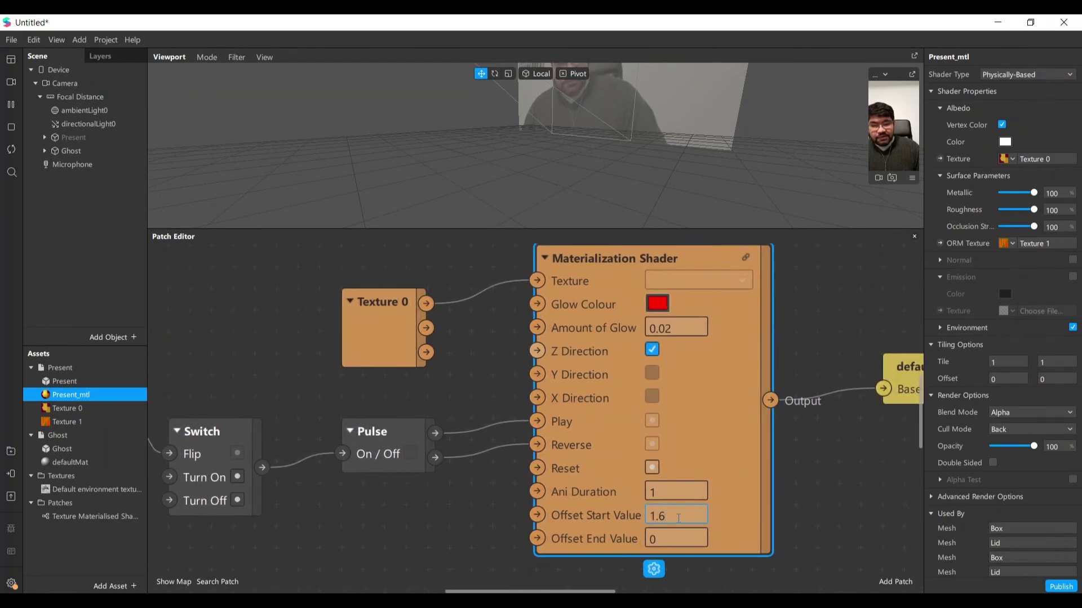
{"action": "key", "text": "BackSpace"}
{"action": "key", "text": "BackSpace"}
{"action": "key", "text": "BackSpace"}
{"action": "type", "text": "-0"}
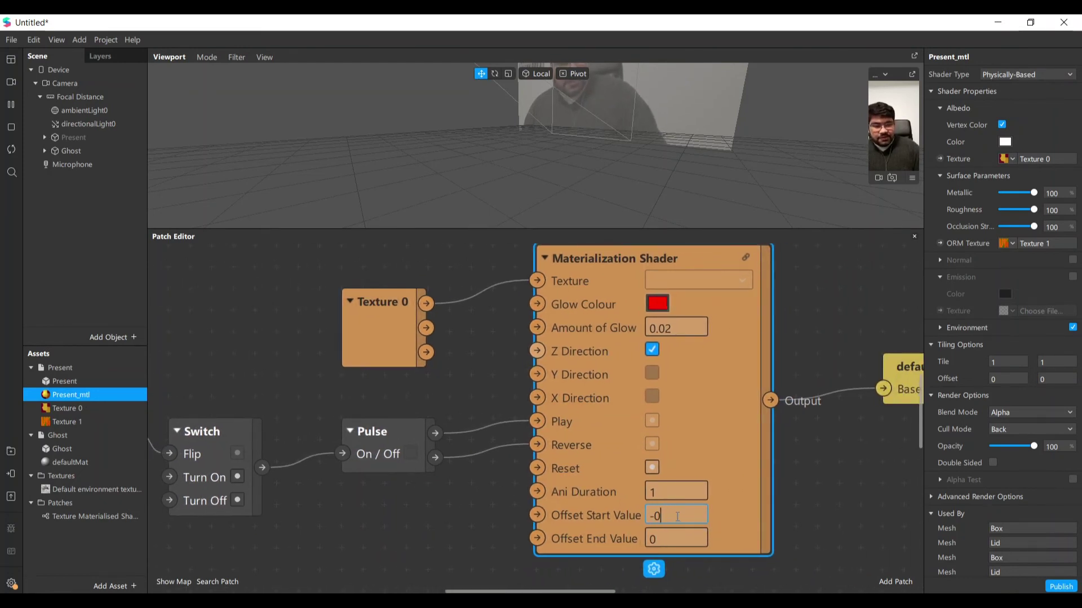
{"action": "type", "text": ".6"}
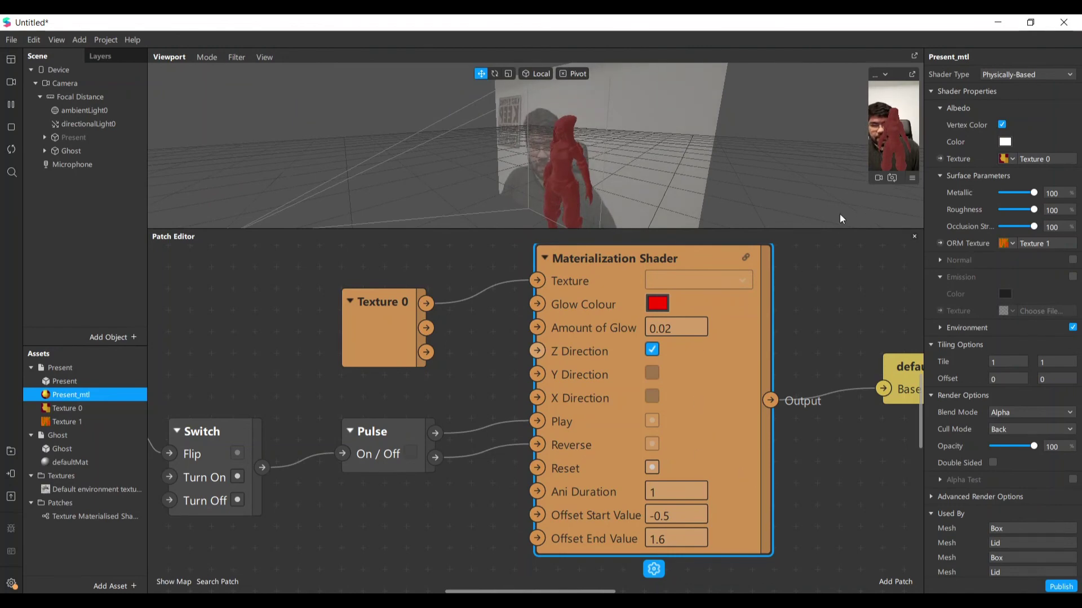
Step: Enlarge the preview and tap its screen to test dematerializing and rematerializing the Ghost
{"action": "left_click_drag", "start_coordinate": [841, 230], "coordinate": [842, 363]}
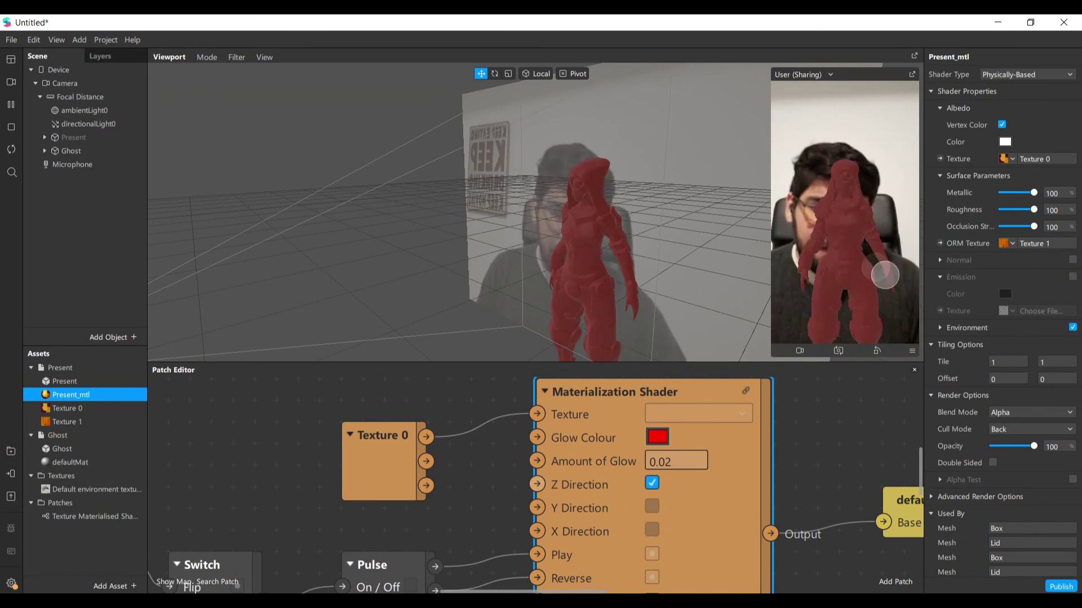
{"action": "left_click", "coordinate": [875, 269]}
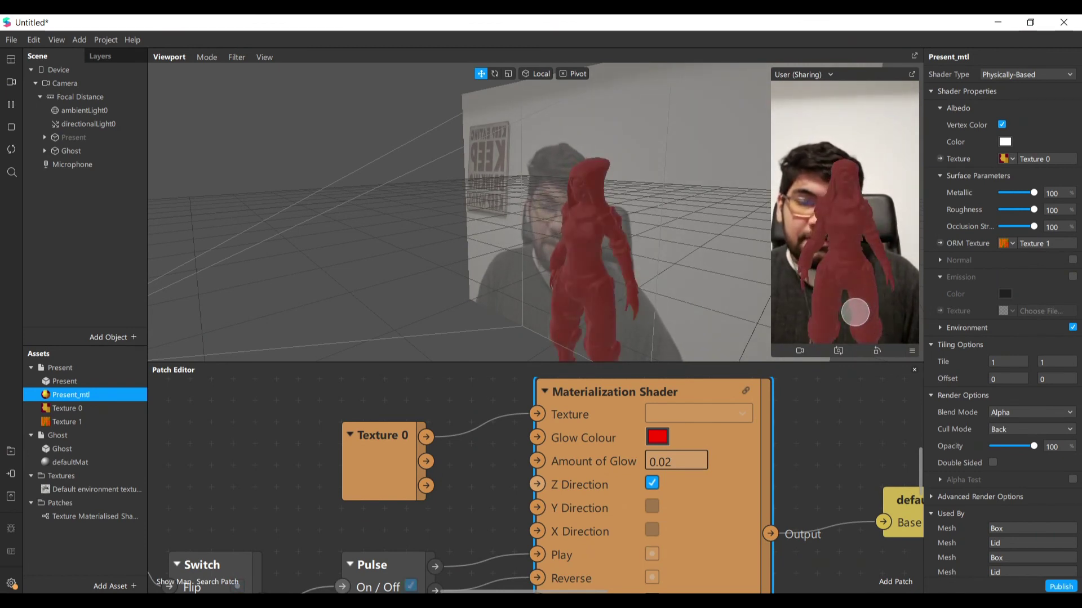
{"action": "left_click", "coordinate": [863, 316]}
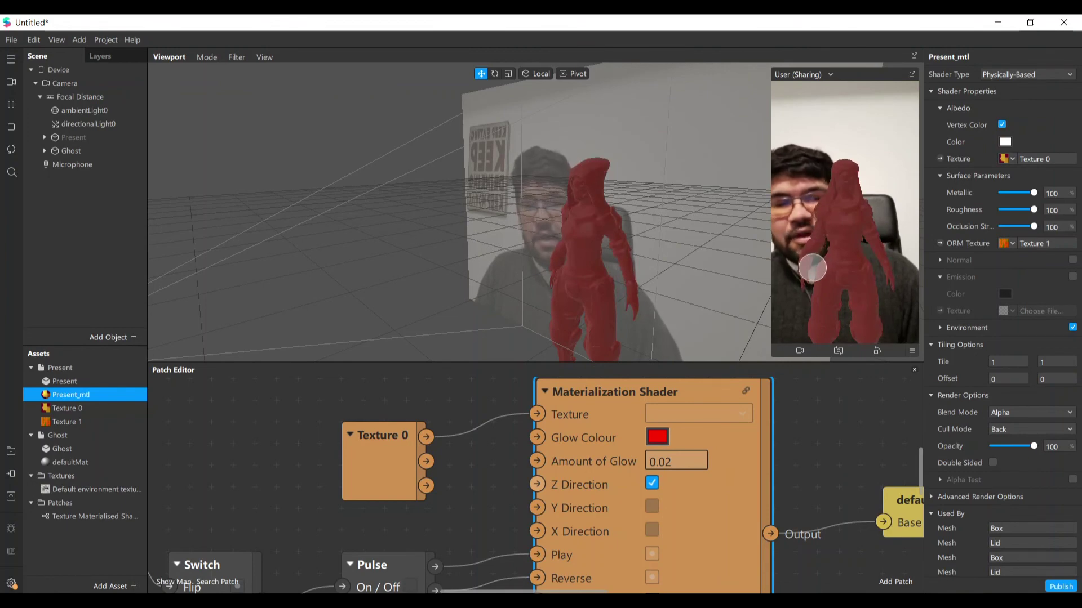
{"action": "left_click_drag", "start_coordinate": [579, 366], "coordinate": [624, 441]}
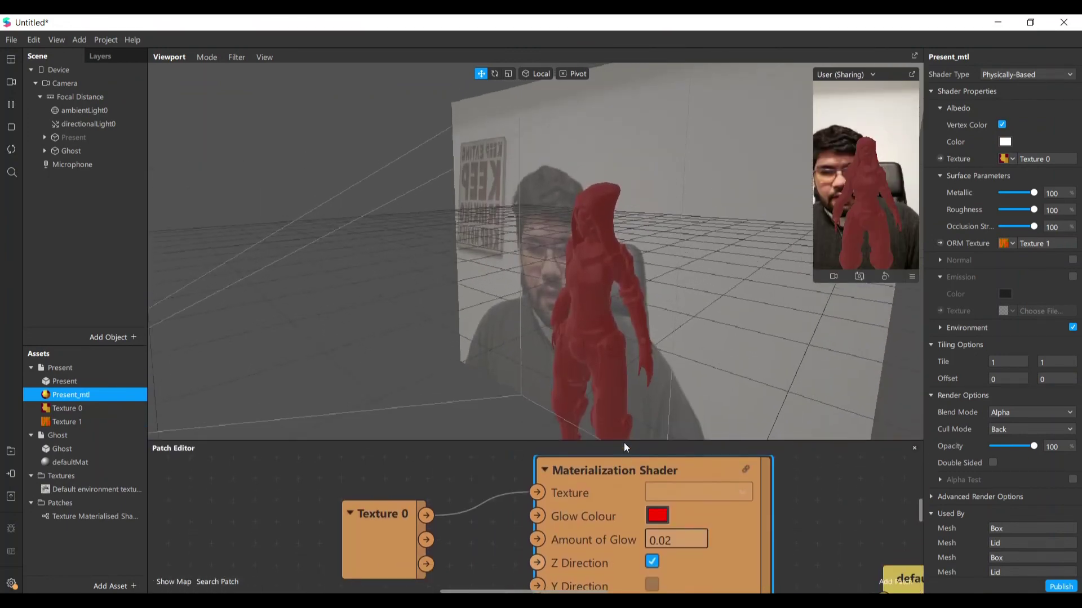
Step: Enlarge the Patch Editor area to fit the Materialization Shader's inputs from Z Direction down to Offset End Value
{"action": "scroll", "coordinate": [616, 533], "scroll_direction": "down", "scroll_amount": 5}
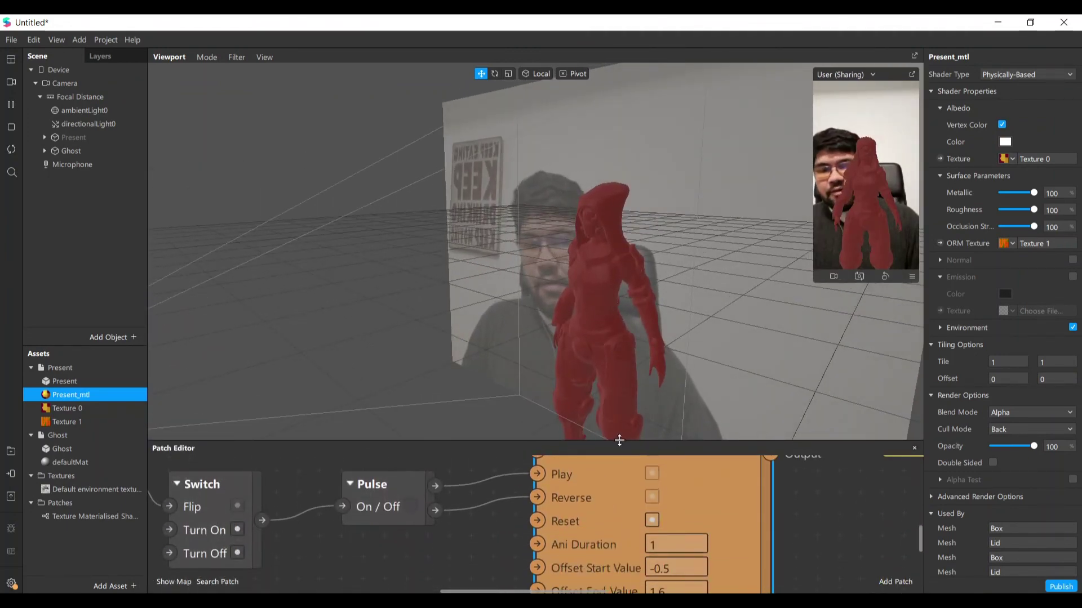
{"action": "left_click_drag", "start_coordinate": [618, 442], "coordinate": [628, 254]}
{"action": "scroll", "coordinate": [584, 482], "scroll_direction": "up", "scroll_amount": 2}
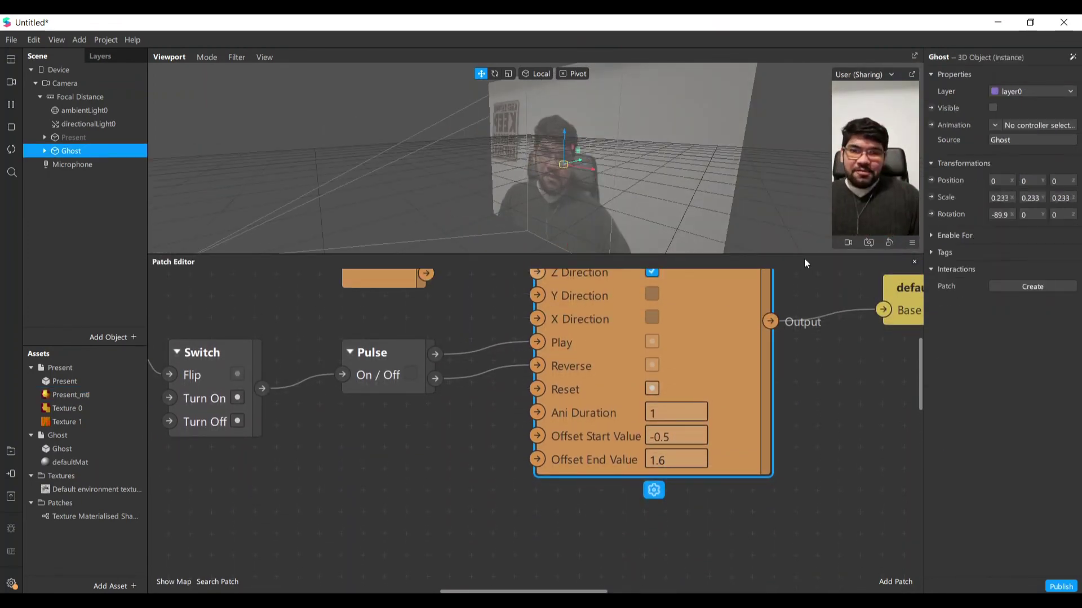
{"action": "left_click_drag", "start_coordinate": [806, 253], "coordinate": [752, 441]}
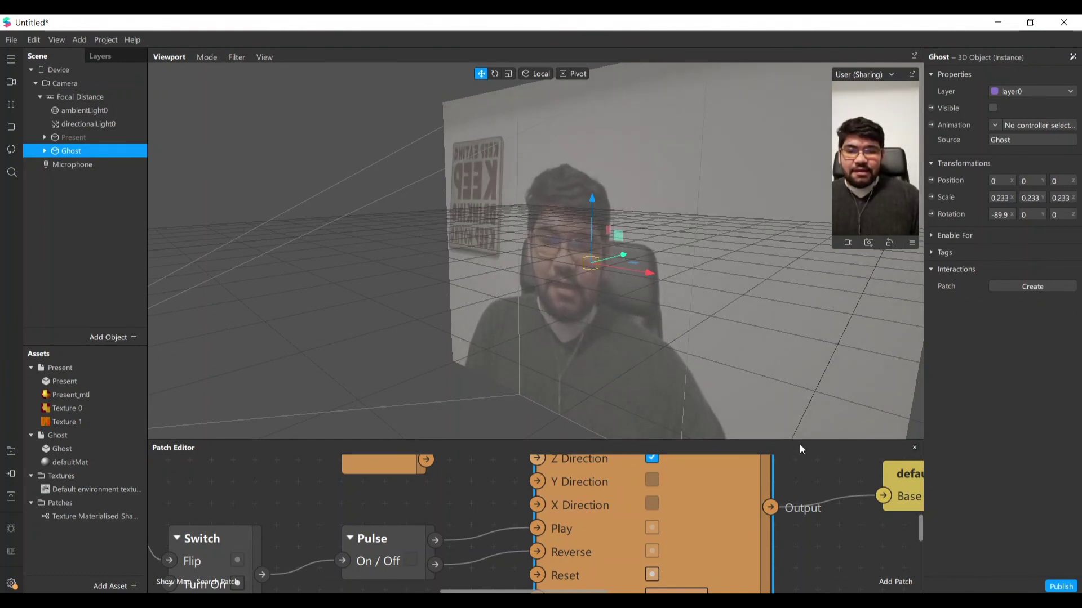
{"action": "left_click_drag", "start_coordinate": [800, 444], "coordinate": [815, 308]}
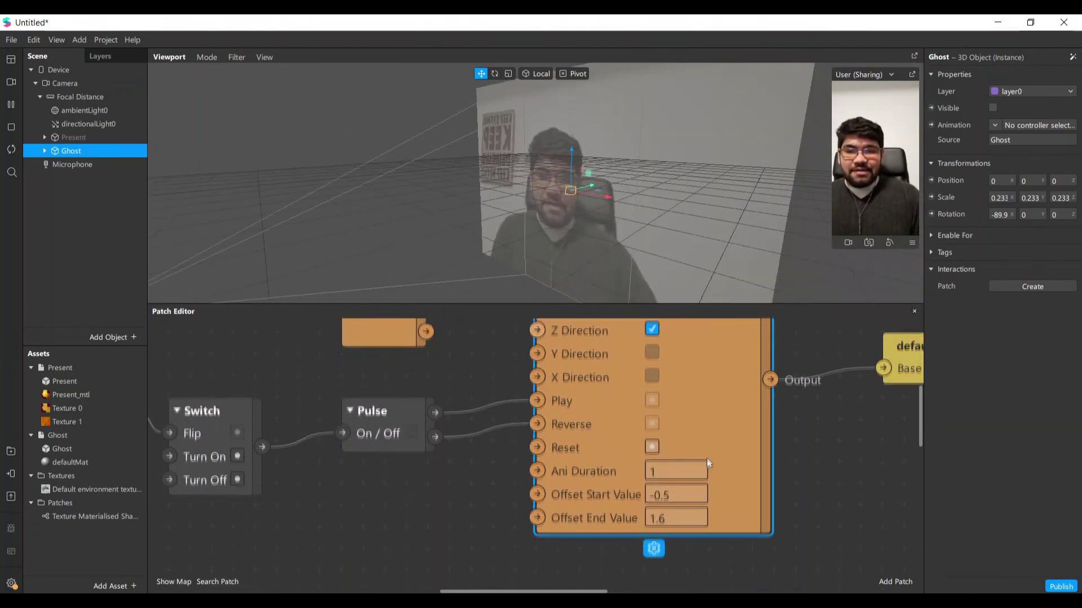
{"action": "scroll", "coordinate": [707, 458], "scroll_direction": "up", "scroll_amount": 5}
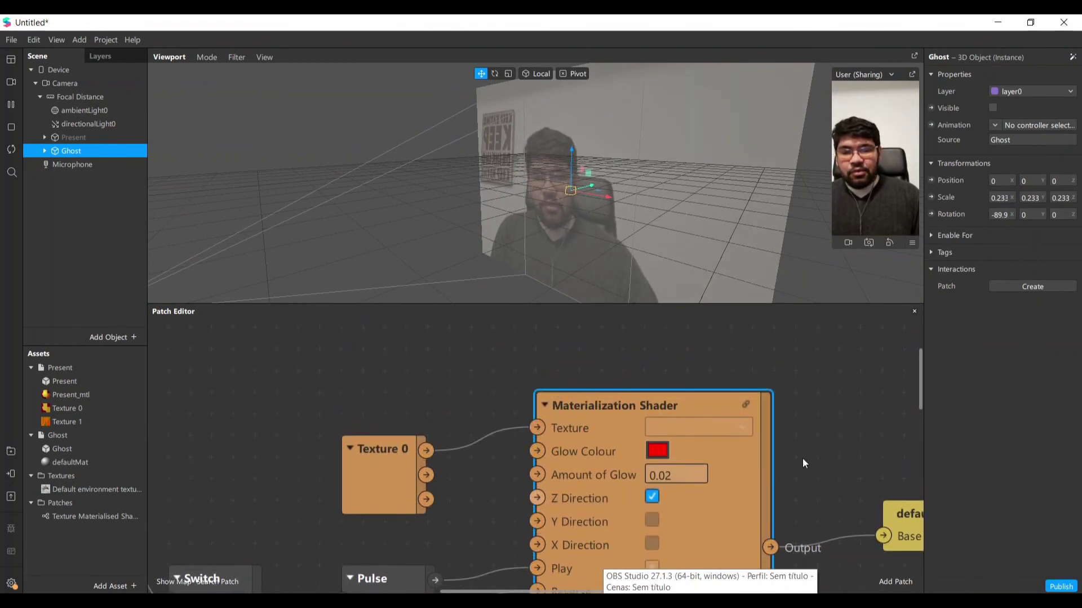
{"action": "left_click", "coordinate": [855, 364]}
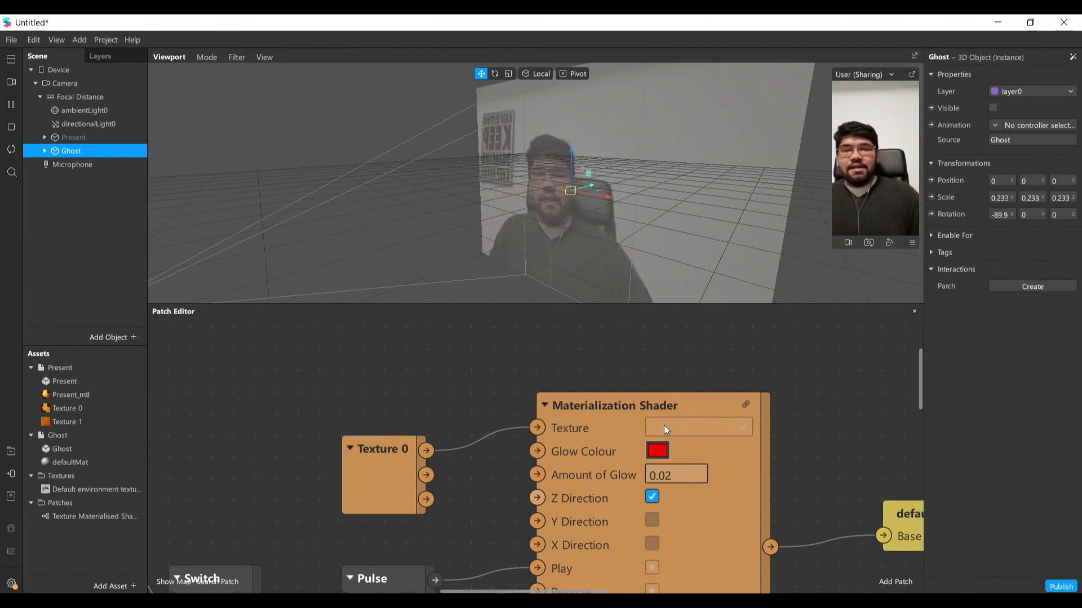
{"action": "scroll", "coordinate": [730, 476], "scroll_direction": "up", "scroll_amount": 5}
{"action": "scroll", "coordinate": [729, 476], "scroll_direction": "down", "scroll_amount": 2}
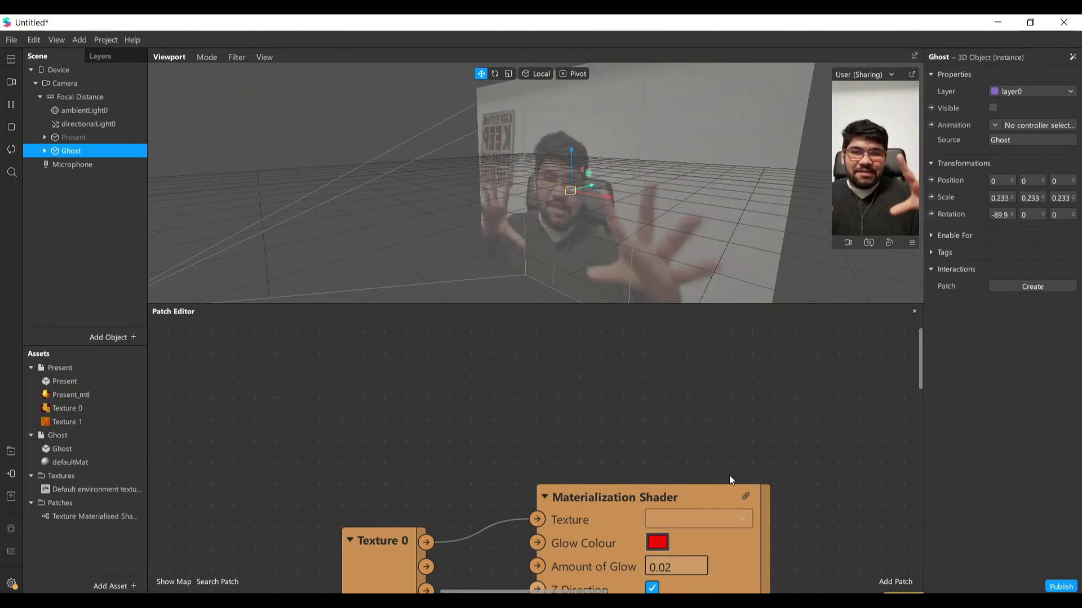
{"action": "scroll", "coordinate": [729, 479], "scroll_direction": "down", "scroll_amount": 3}
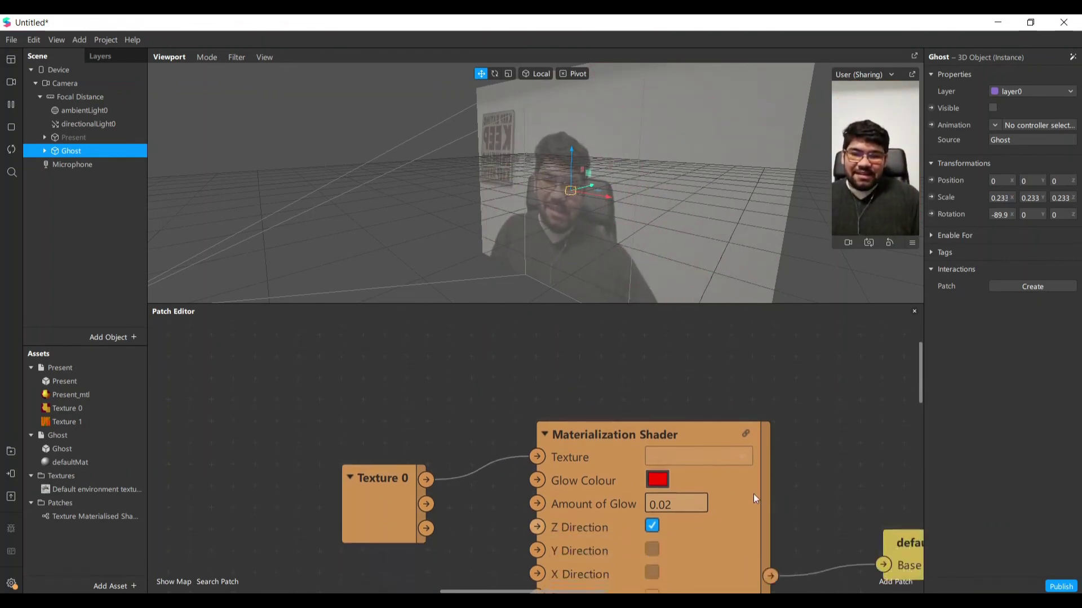